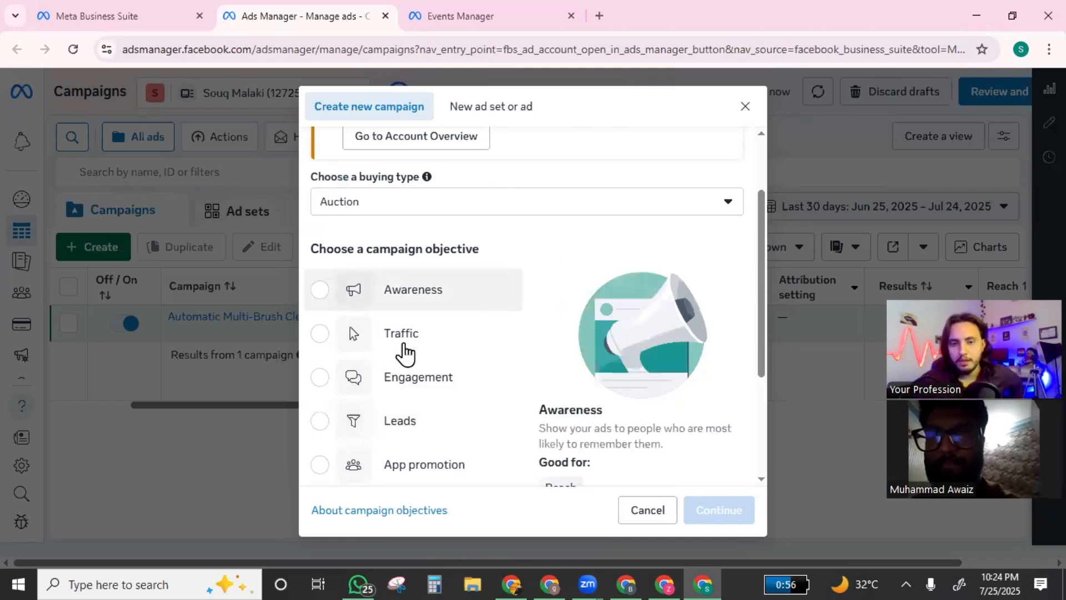
- Create a new auction campaign with the Sales objective
{"action": "scroll", "coordinate": [350, 378], "scroll_direction": "down", "scroll_amount": 3}
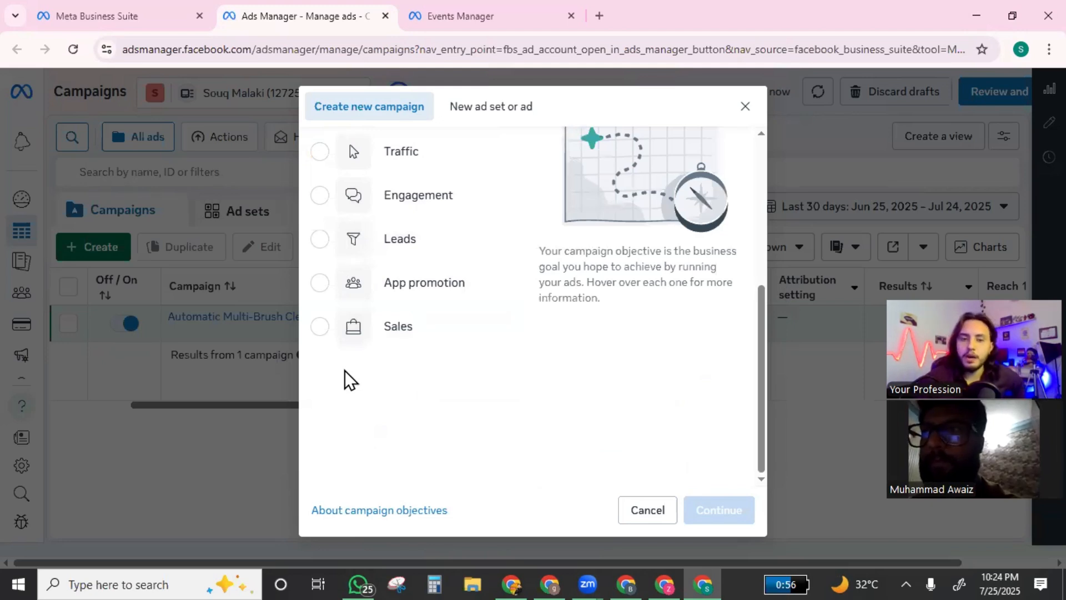
{"action": "left_click", "coordinate": [308, 338]}
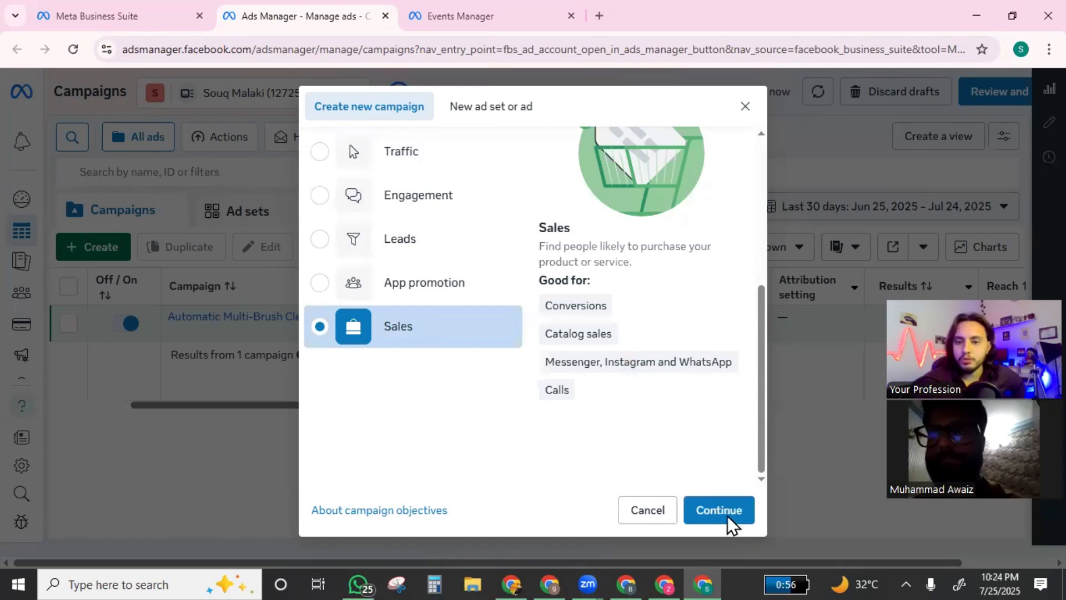
{"action": "left_click", "coordinate": [724, 515]}
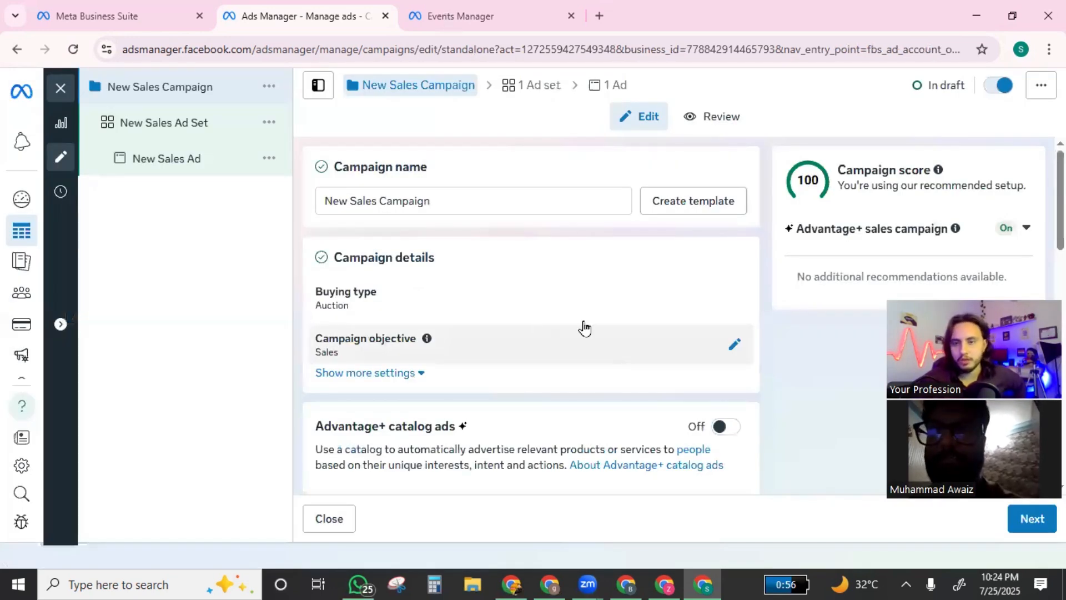
- Switch the campaign's budget strategy to ad set budget and back to campaign budget
{"action": "scroll", "coordinate": [586, 276], "scroll_direction": "down", "scroll_amount": 5}
{"action": "scroll", "coordinate": [543, 261], "scroll_direction": "up", "scroll_amount": 5}
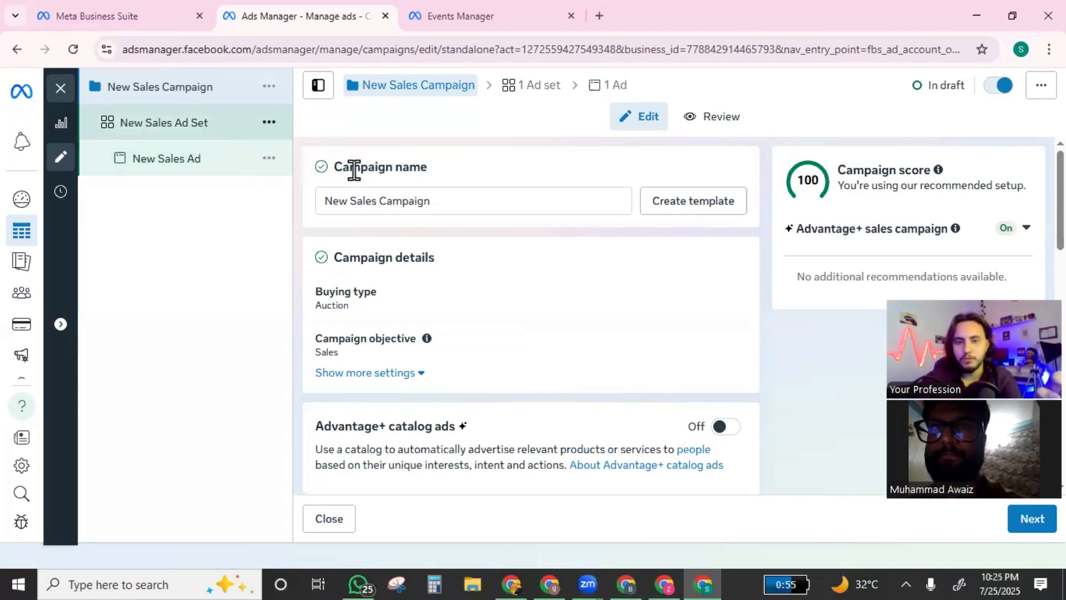
{"action": "scroll", "coordinate": [398, 244], "scroll_direction": "down", "scroll_amount": 3}
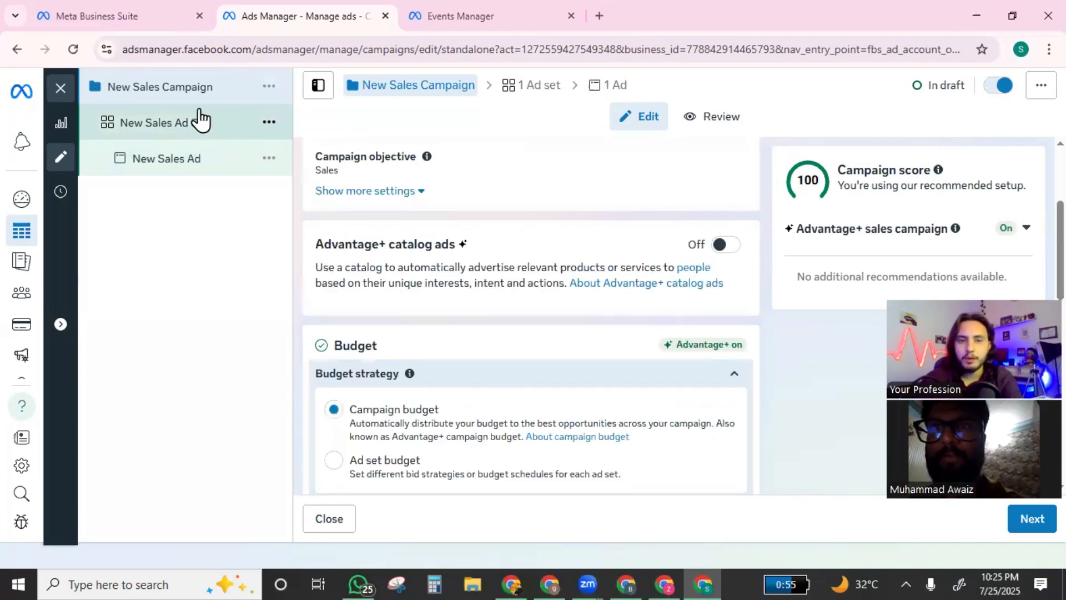
{"action": "scroll", "coordinate": [383, 278], "scroll_direction": "down", "scroll_amount": 6}
{"action": "scroll", "coordinate": [383, 266], "scroll_direction": "up", "scroll_amount": 3}
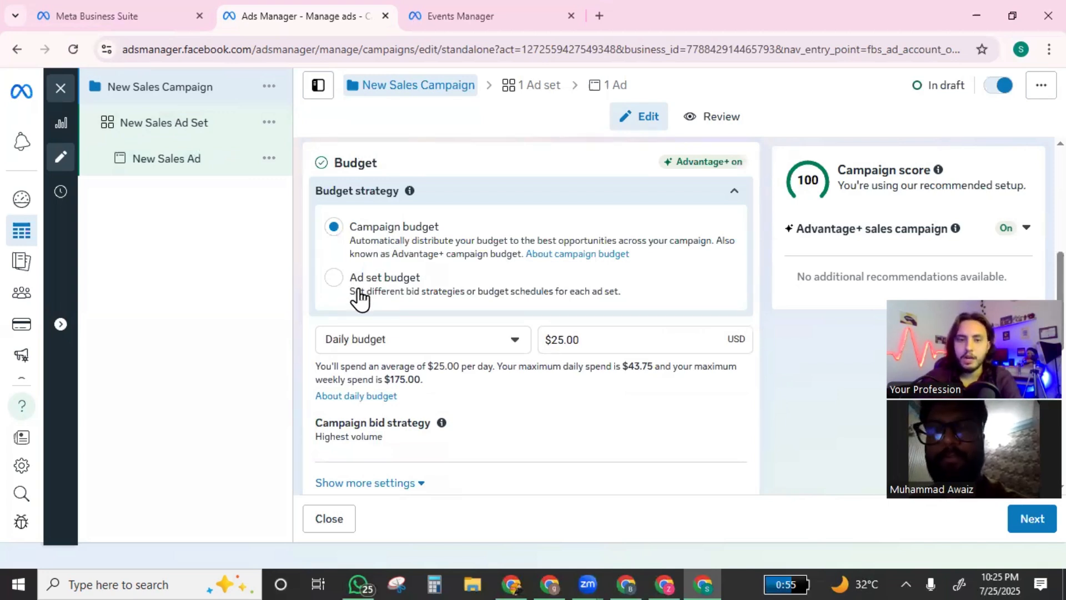
{"action": "left_click", "coordinate": [360, 233]}
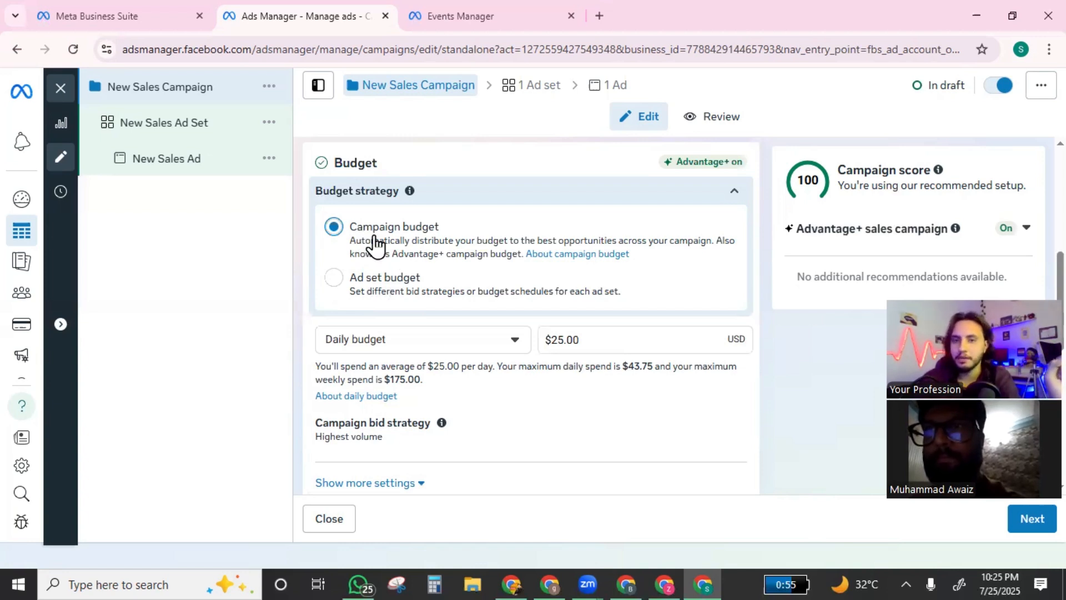
{"action": "left_click", "coordinate": [360, 289]}
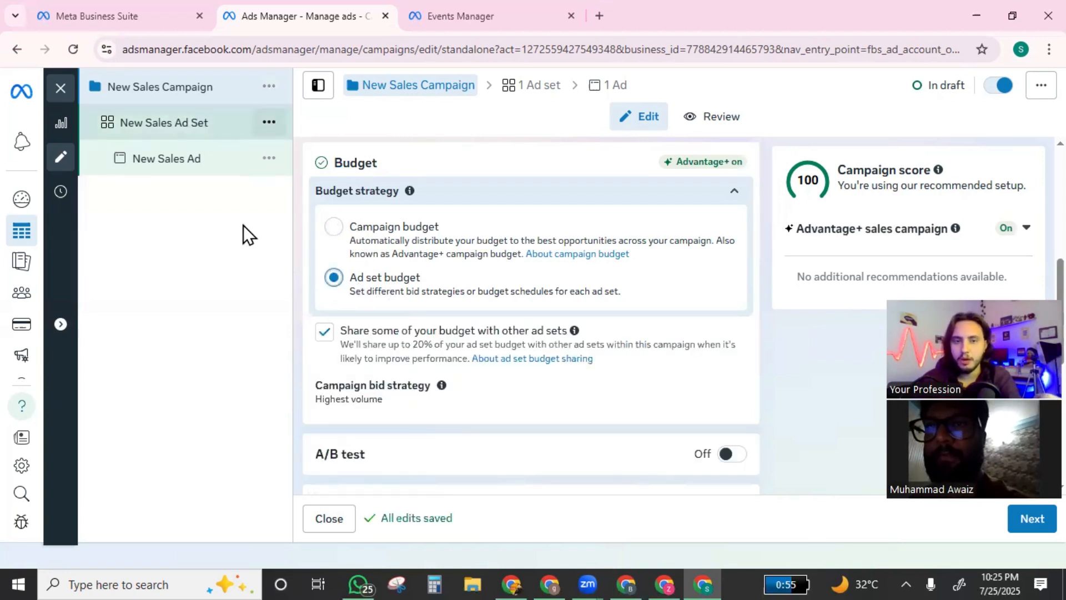
{"action": "left_click", "coordinate": [332, 227]}
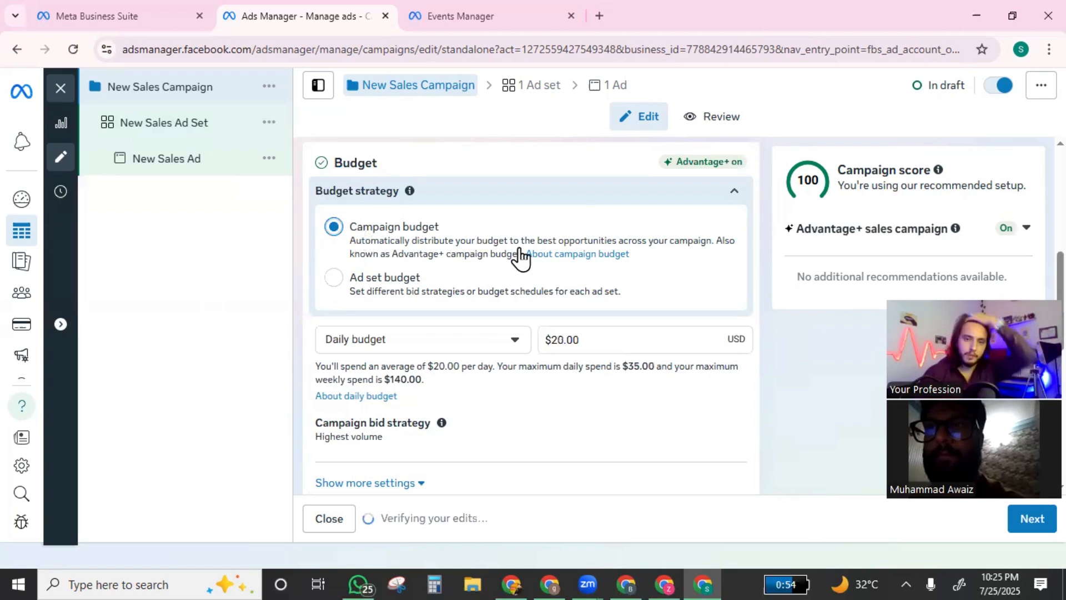
- Rename the campaign as "watch camp"
{"action": "scroll", "coordinate": [500, 233], "scroll_direction": "up", "scroll_amount": 10}
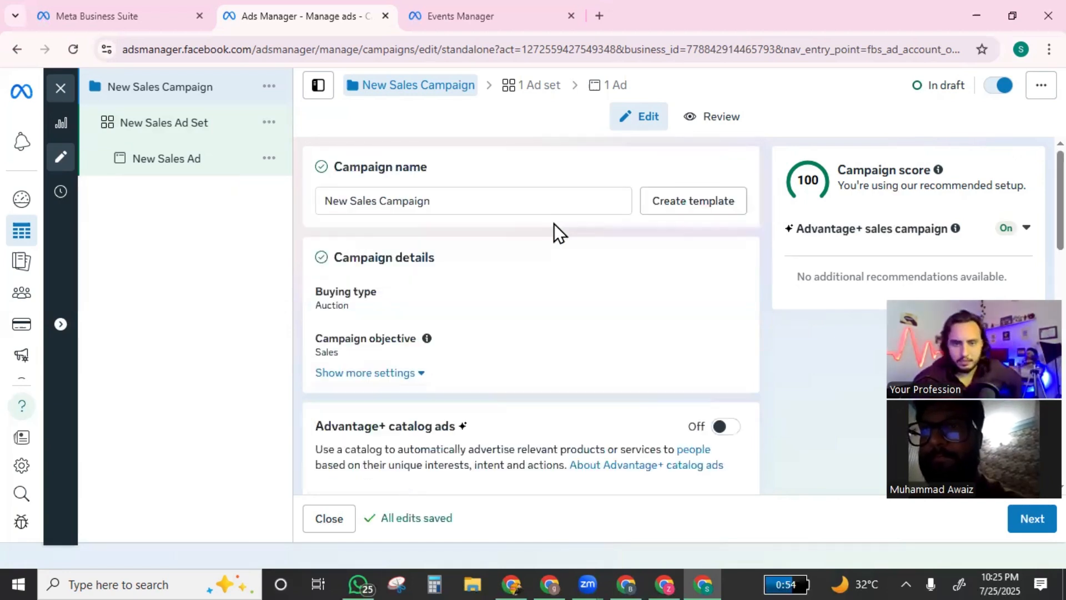
{"action": "left_click", "coordinate": [485, 202]}
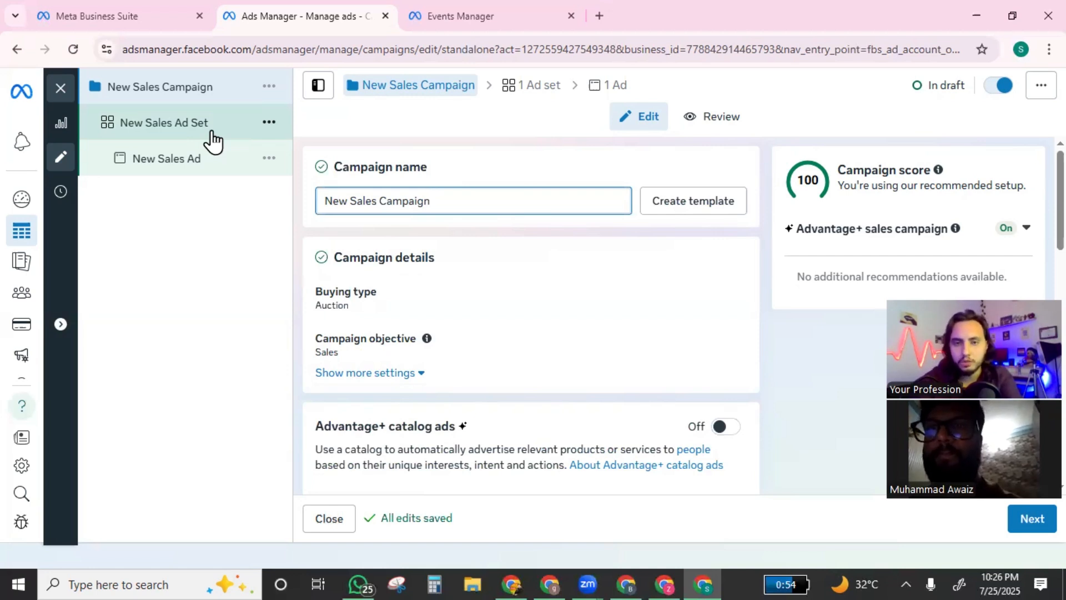
{"action": "triple_click", "coordinate": [381, 202]}
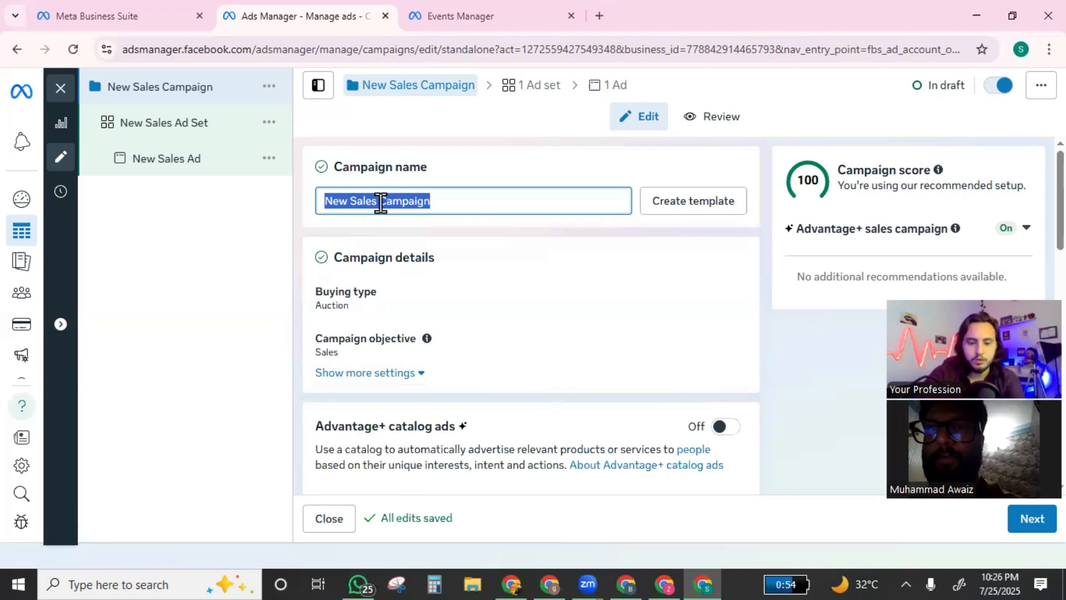
{"action": "type", "text": "watch"}
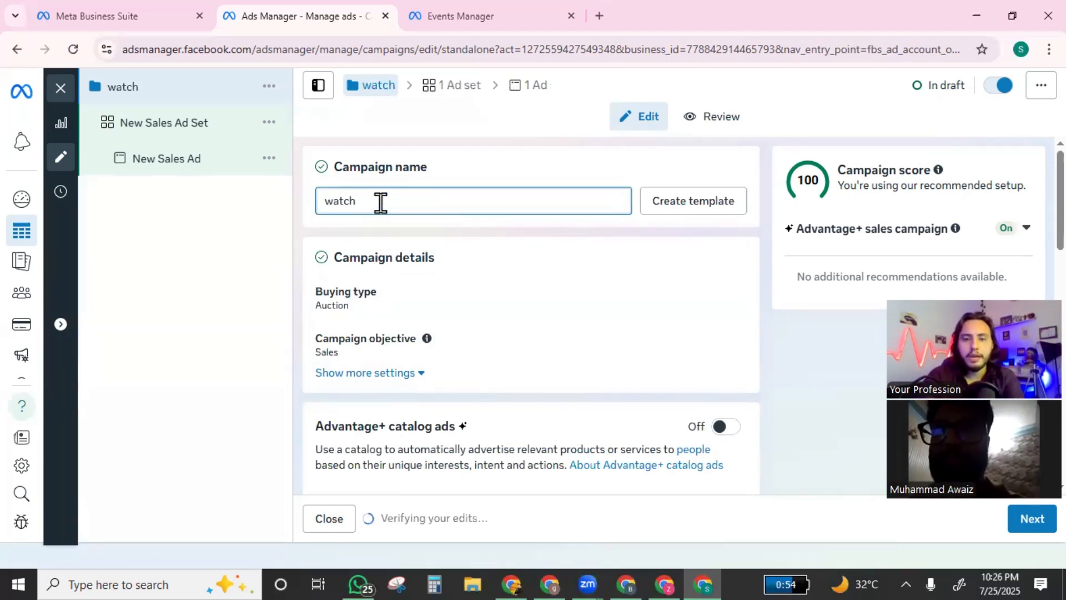
{"action": "type", "text": " ccamp"}
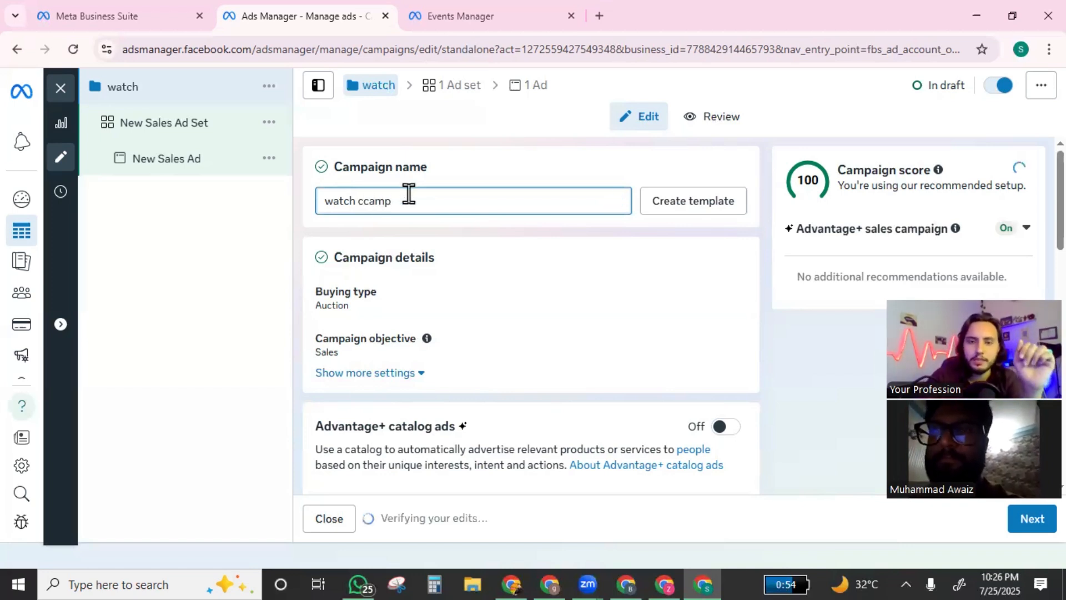
{"action": "key", "text": "BackSpace"}
{"action": "key", "text": "BackSpace"}
{"action": "key", "text": "BackSpace"}
{"action": "key", "text": "BackSpace"}
{"action": "type", "text": "amp"}
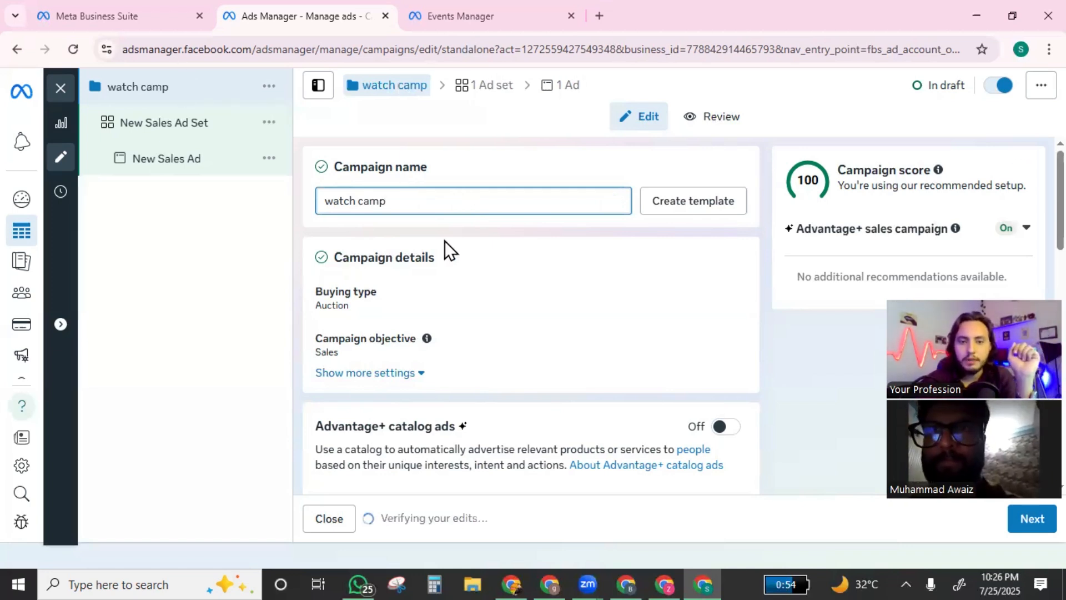
- Set the campaign's daily budget to $15.00
{"action": "scroll", "coordinate": [445, 241], "scroll_direction": "down", "scroll_amount": 3}
{"action": "scroll", "coordinate": [374, 257], "scroll_direction": "up", "scroll_amount": 3}
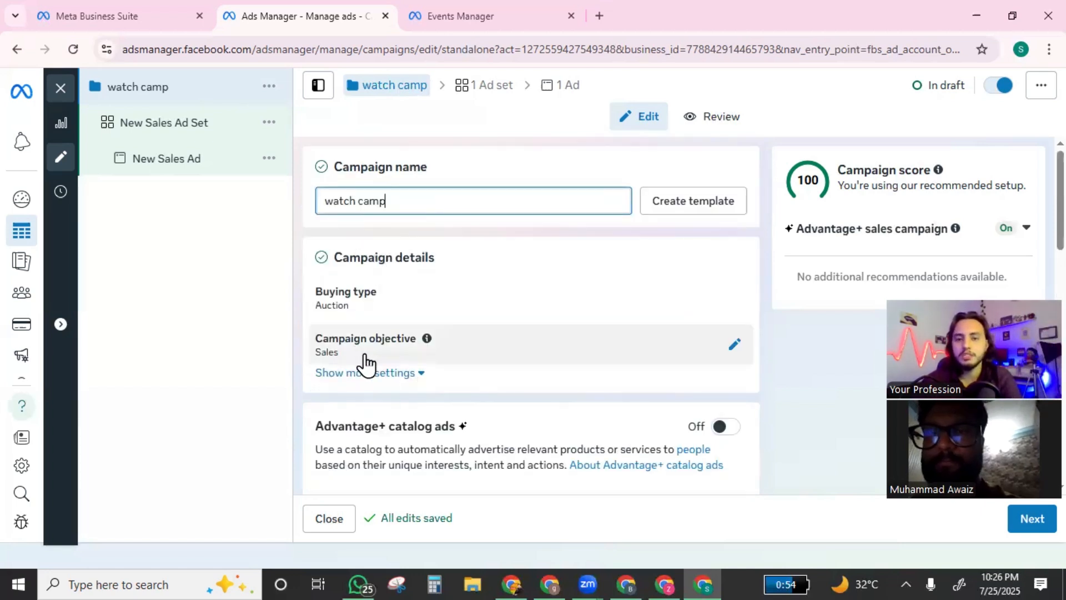
{"action": "scroll", "coordinate": [494, 333], "scroll_direction": "down", "scroll_amount": 3}
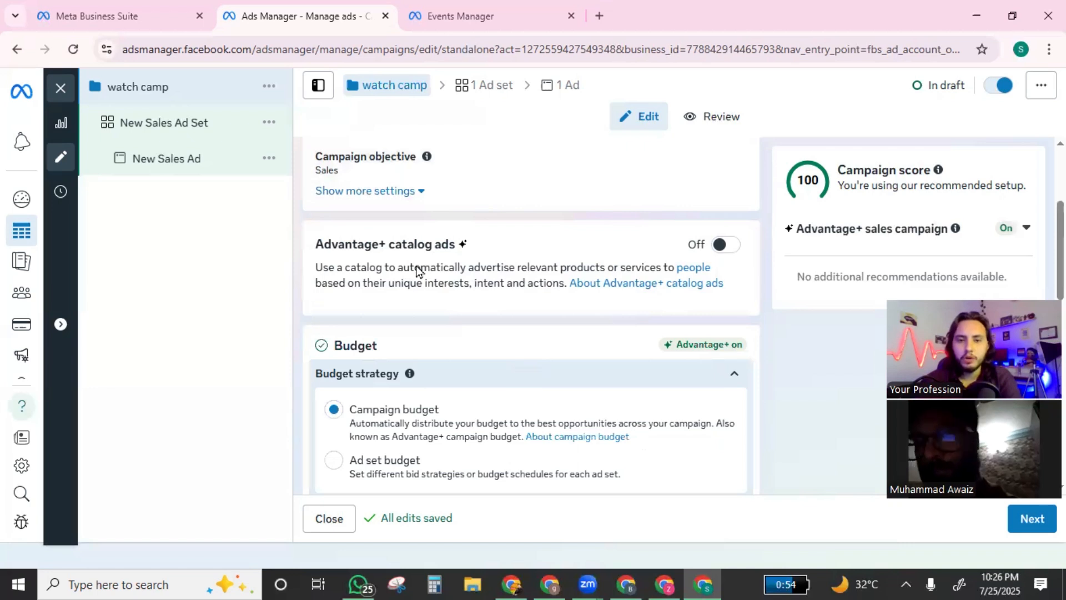
{"action": "scroll", "coordinate": [388, 255], "scroll_direction": "down", "scroll_amount": 3}
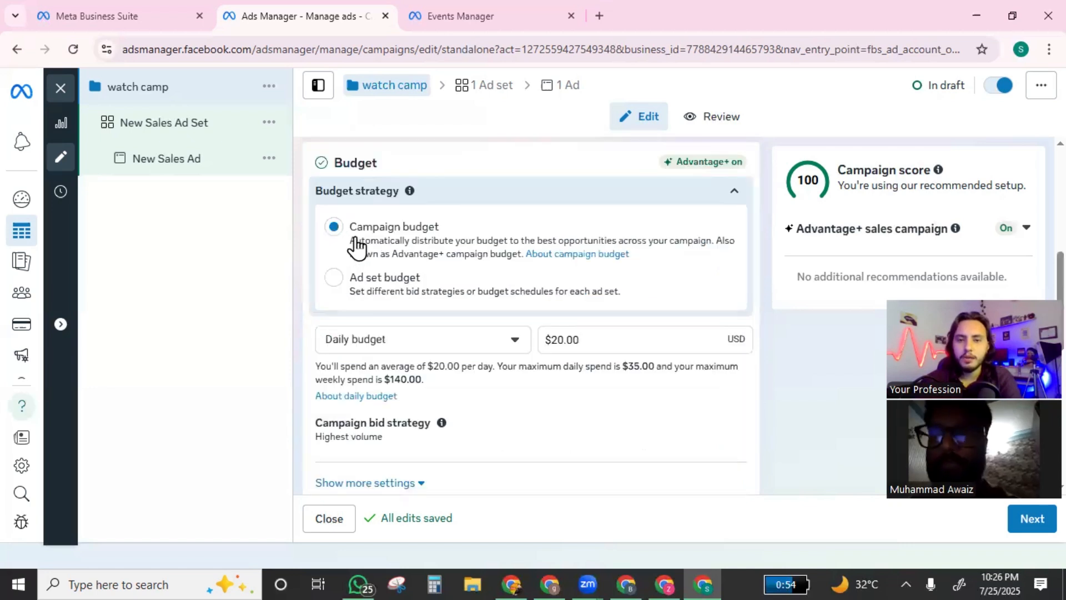
{"action": "left_click", "coordinate": [564, 339]}
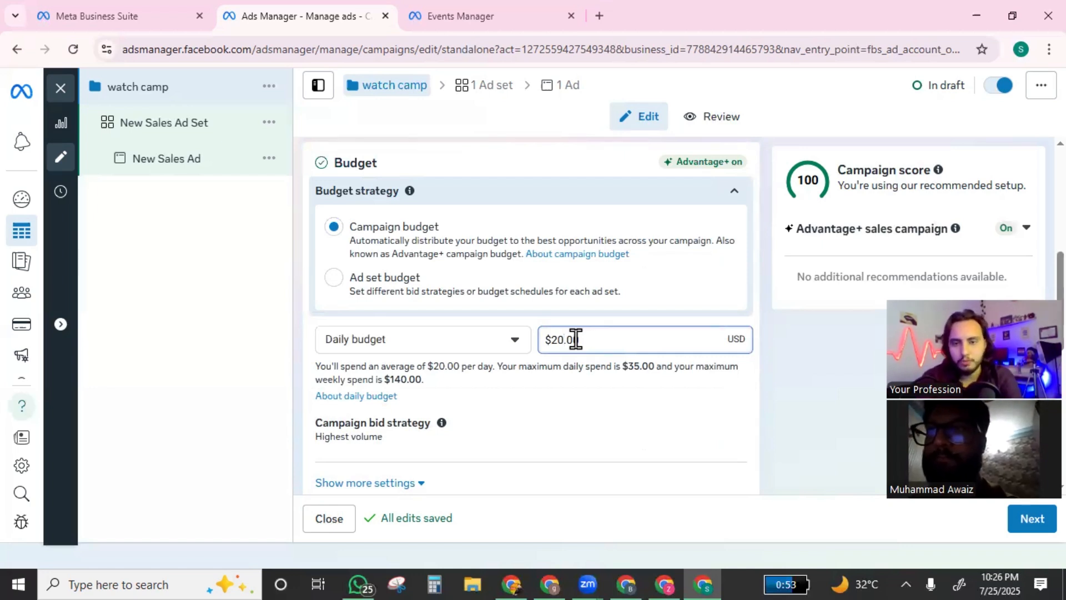
{"action": "key", "text": "BackSpace"}
{"action": "key", "text": "BackSpace"}
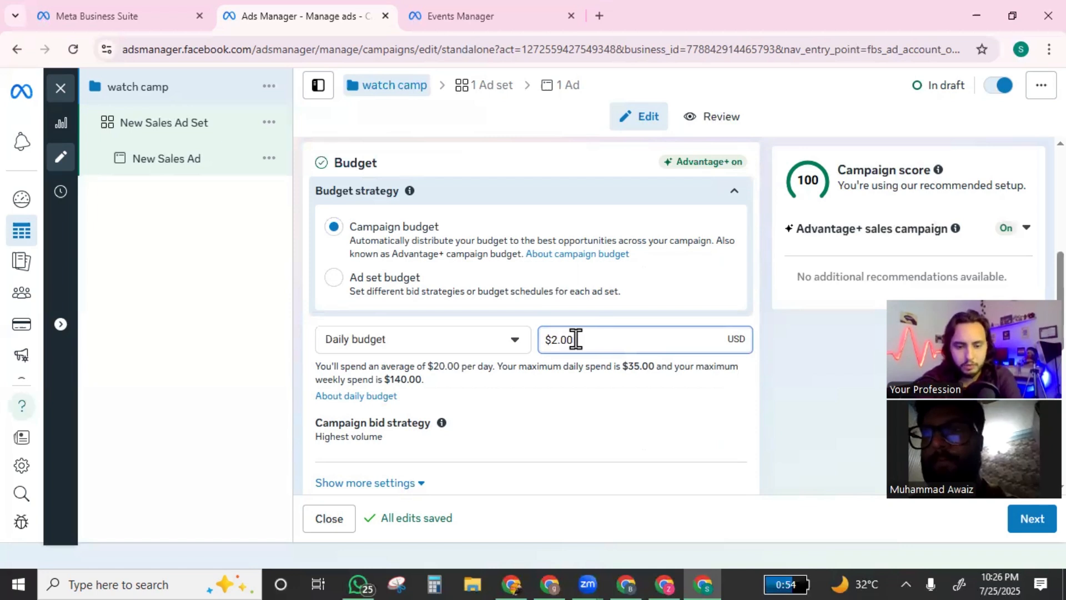
{"action": "type", "text": "15"}
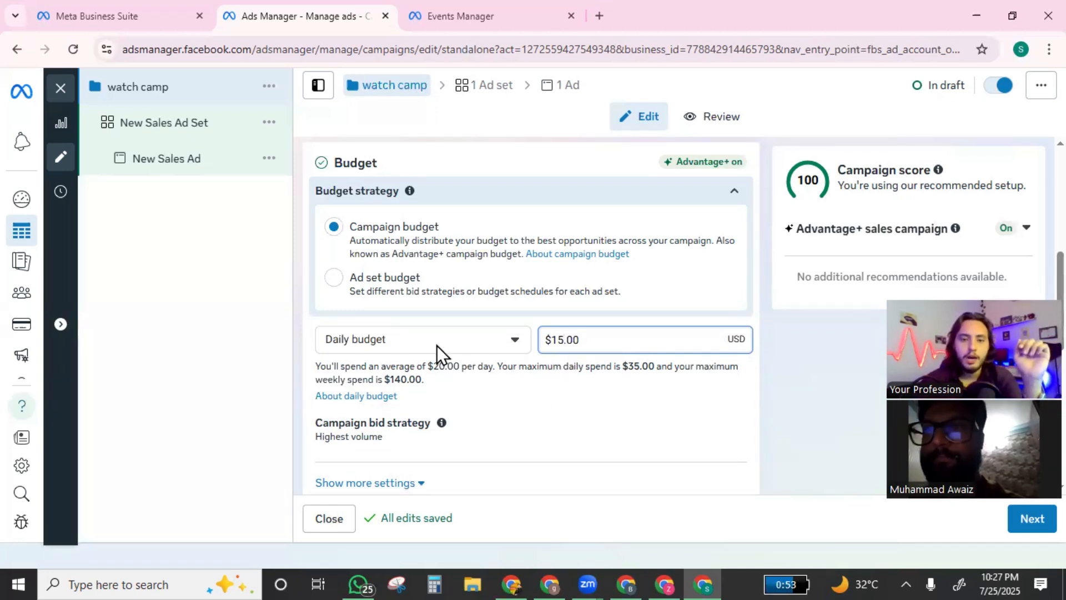
- Review the budget type options, A/B test, audience segment reporting and special ad category settings of the campaign
{"action": "scroll", "coordinate": [436, 345], "scroll_direction": "down", "scroll_amount": 3}
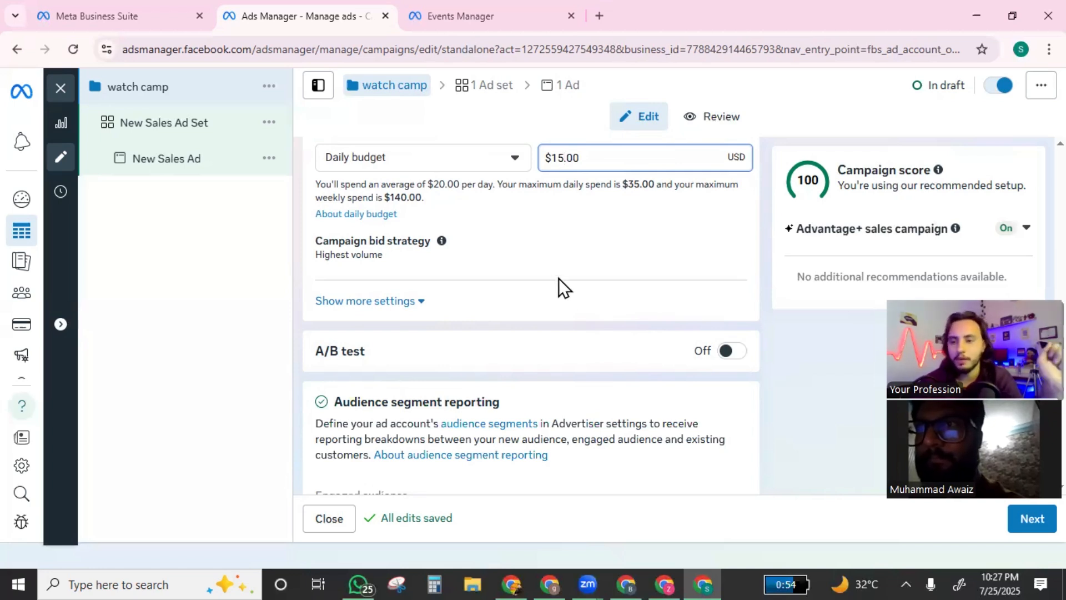
{"action": "scroll", "coordinate": [588, 285], "scroll_direction": "up", "scroll_amount": 3}
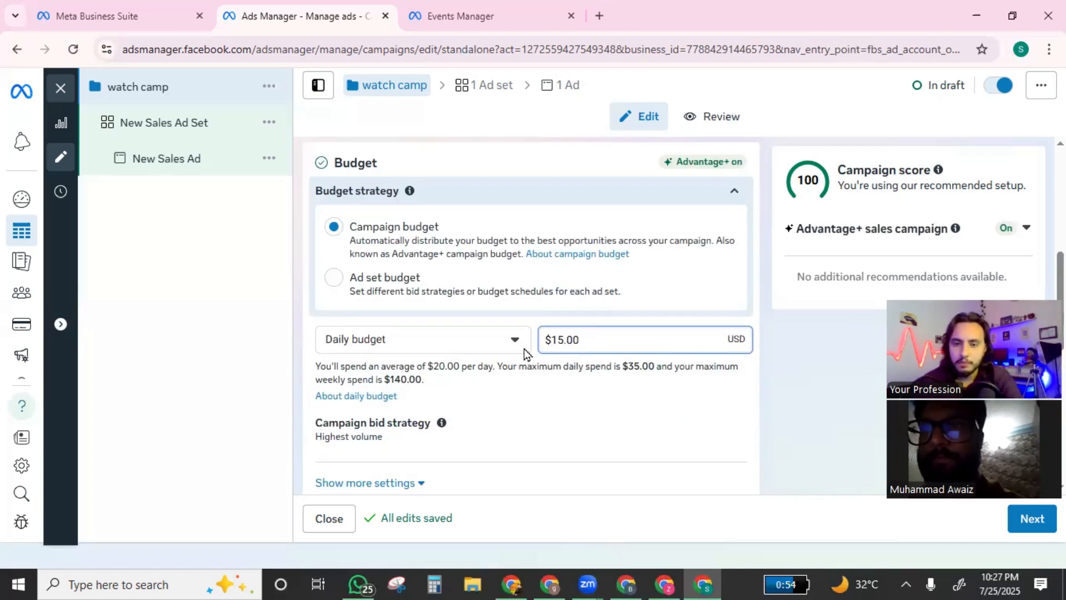
{"action": "left_click", "coordinate": [452, 347]}
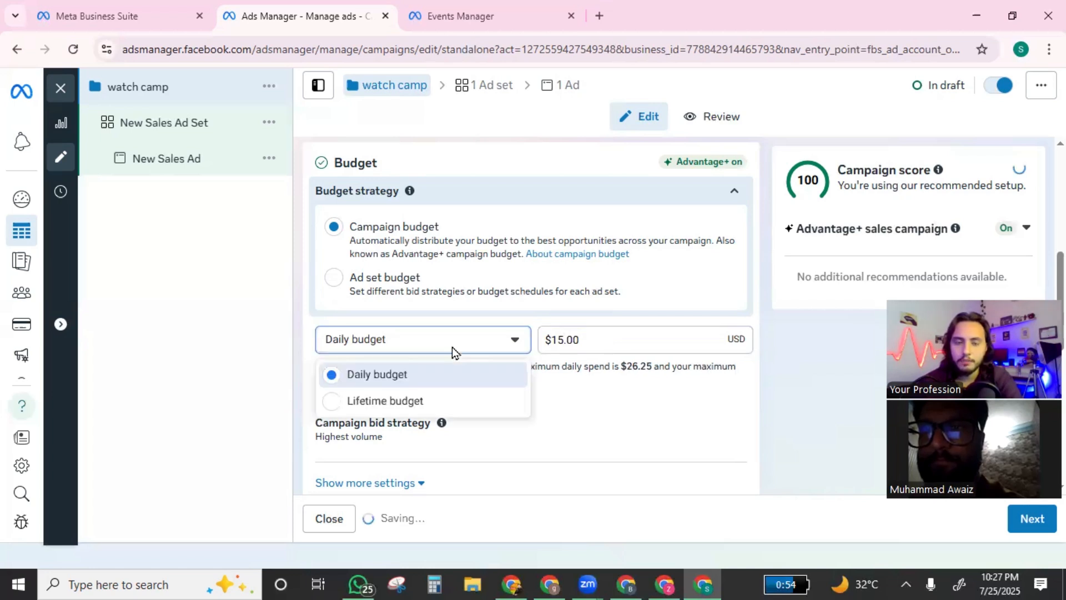
{"action": "left_click", "coordinate": [452, 347]}
{"action": "left_click", "coordinate": [567, 343]}
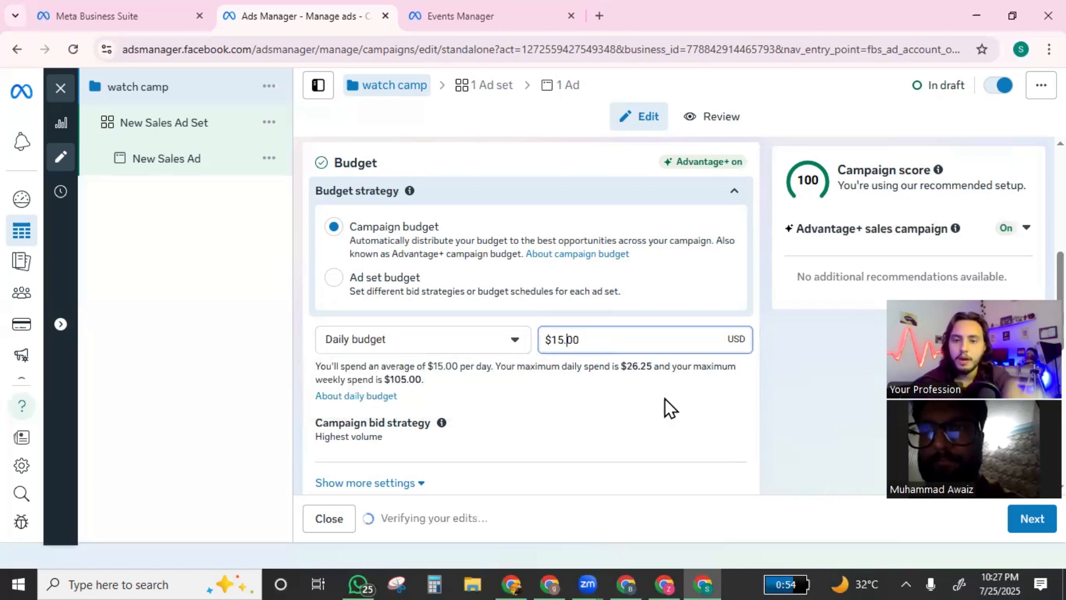
{"action": "scroll", "coordinate": [662, 388], "scroll_direction": "down", "scroll_amount": 3}
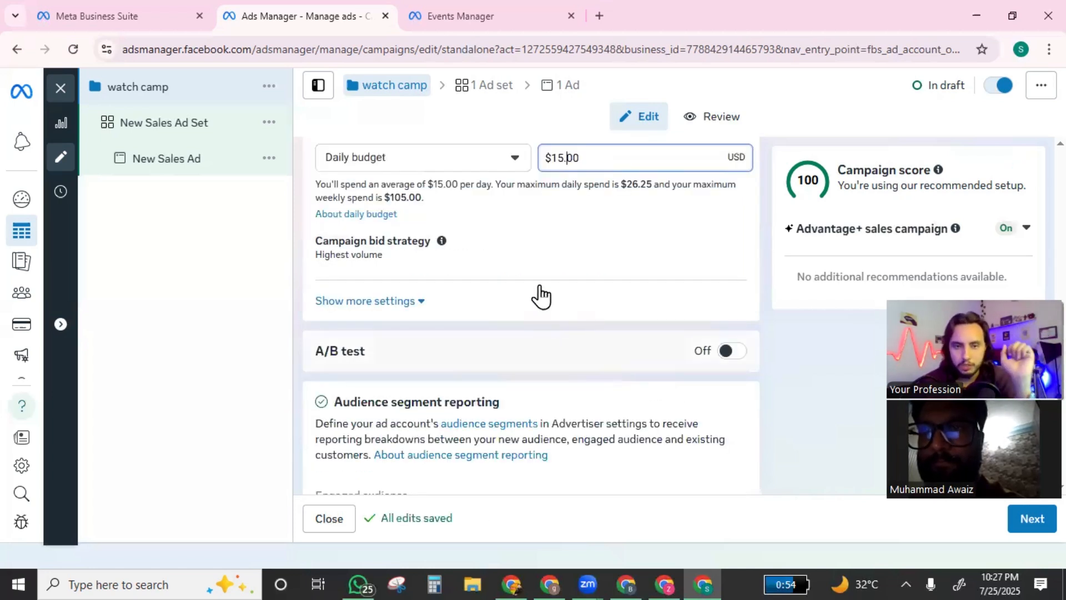
{"action": "scroll", "coordinate": [518, 242], "scroll_direction": "down", "scroll_amount": 3}
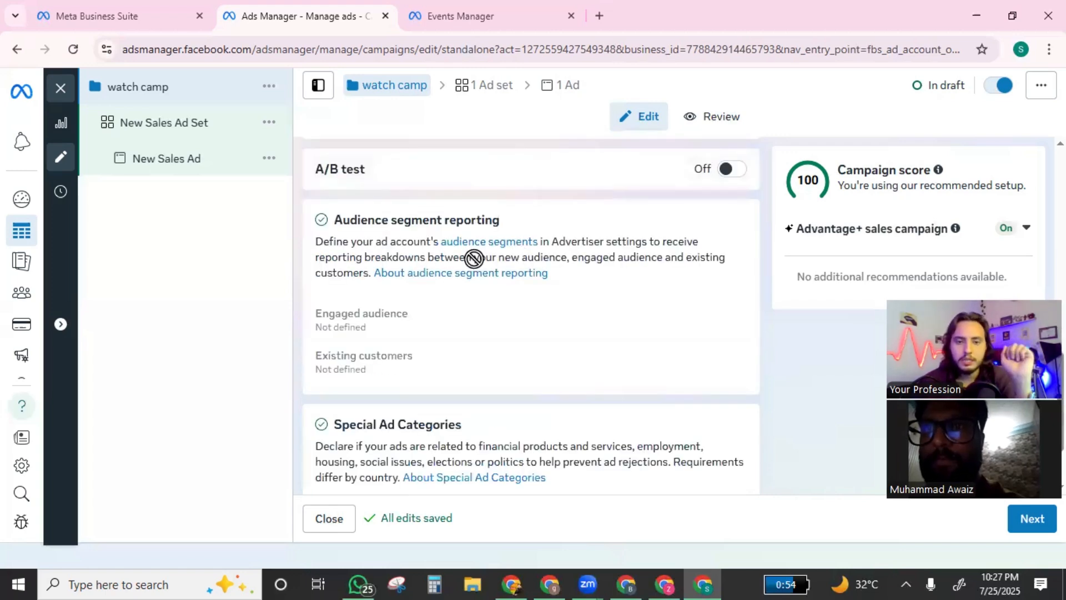
{"action": "scroll", "coordinate": [474, 258], "scroll_direction": "down", "scroll_amount": 3}
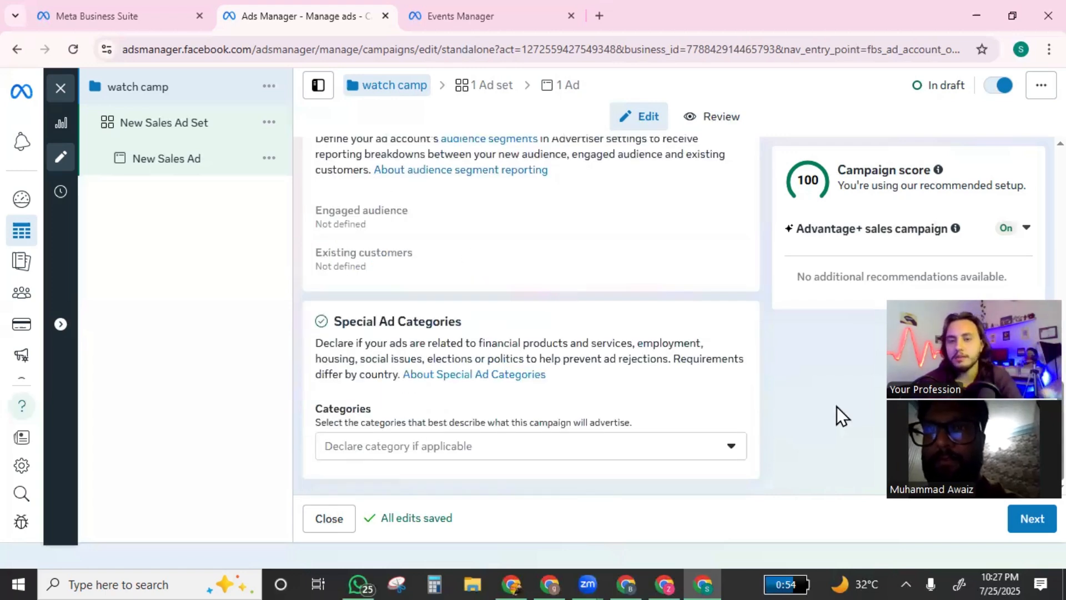
{"action": "scroll", "coordinate": [662, 364], "scroll_direction": "up", "scroll_amount": 3}
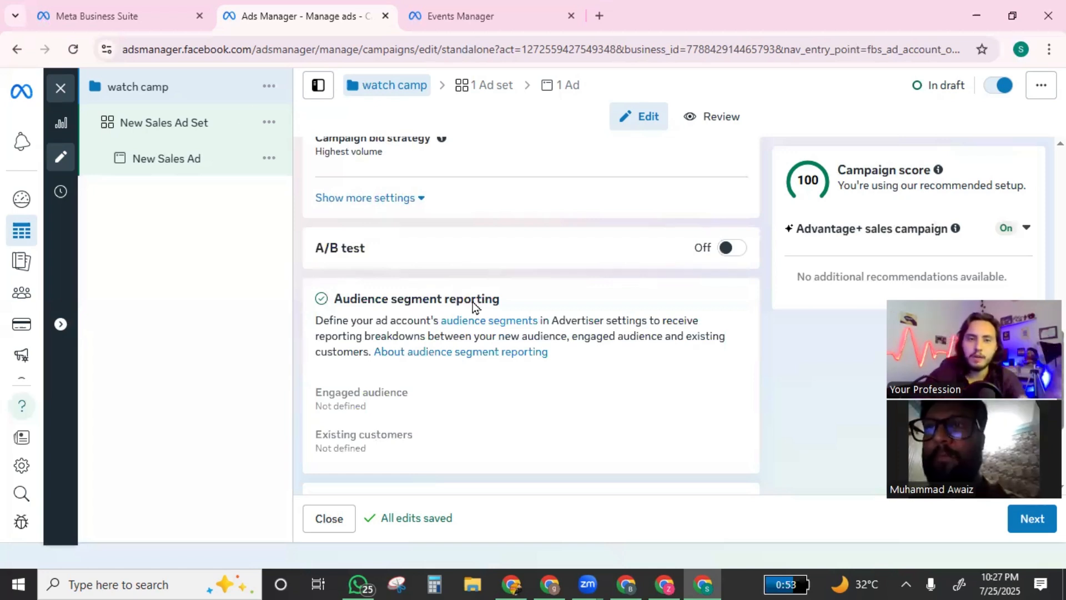
{"action": "scroll", "coordinate": [472, 301], "scroll_direction": "down", "scroll_amount": 5}
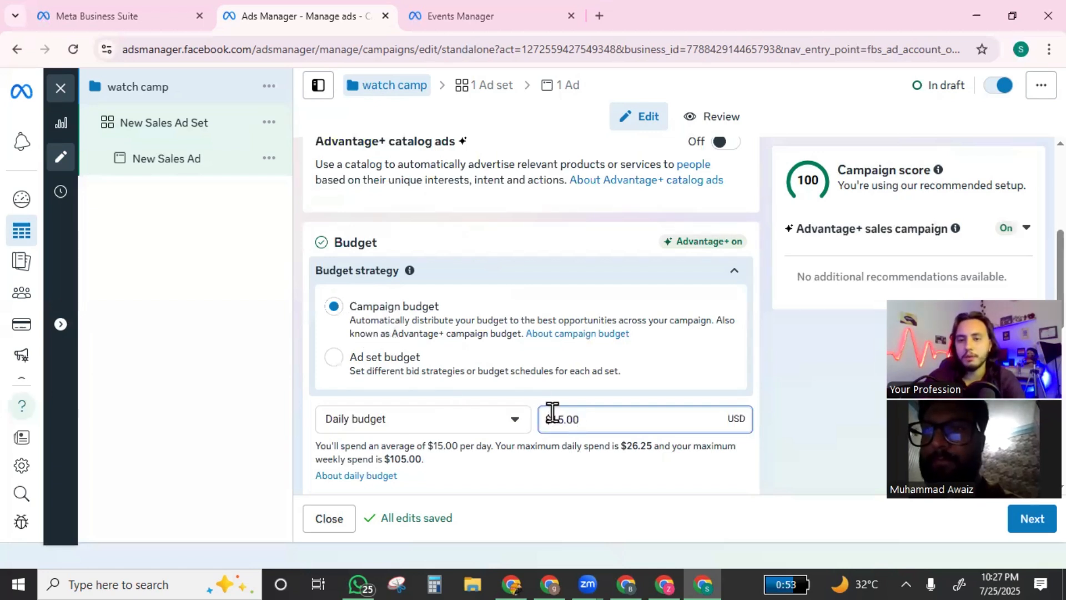
- Try the ad set budget strategy, return to campaign budget and re-enter $15.00 as the daily budget
{"action": "left_click", "coordinate": [334, 367]}
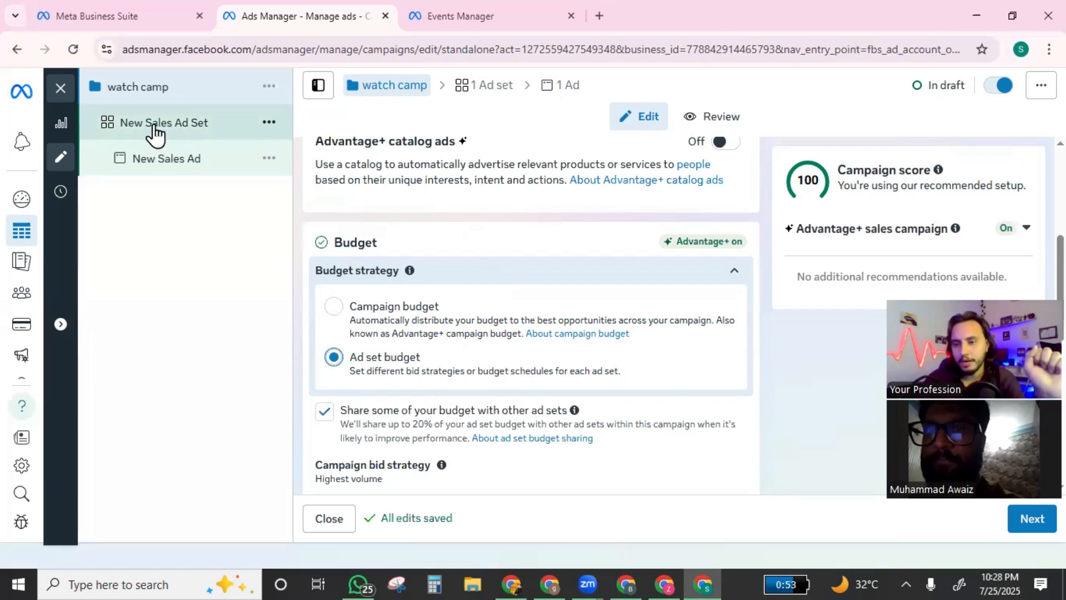
{"action": "left_click", "coordinate": [334, 307]}
{"action": "left_click_drag", "start_coordinate": [552, 416], "coordinate": [564, 414]}
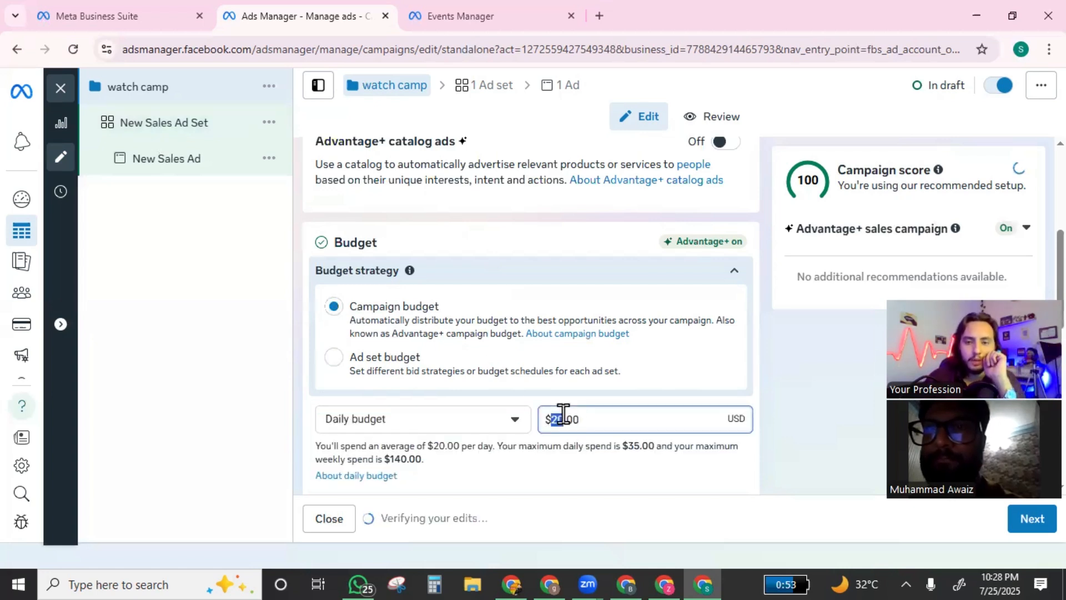
{"action": "type", "text": "15"}
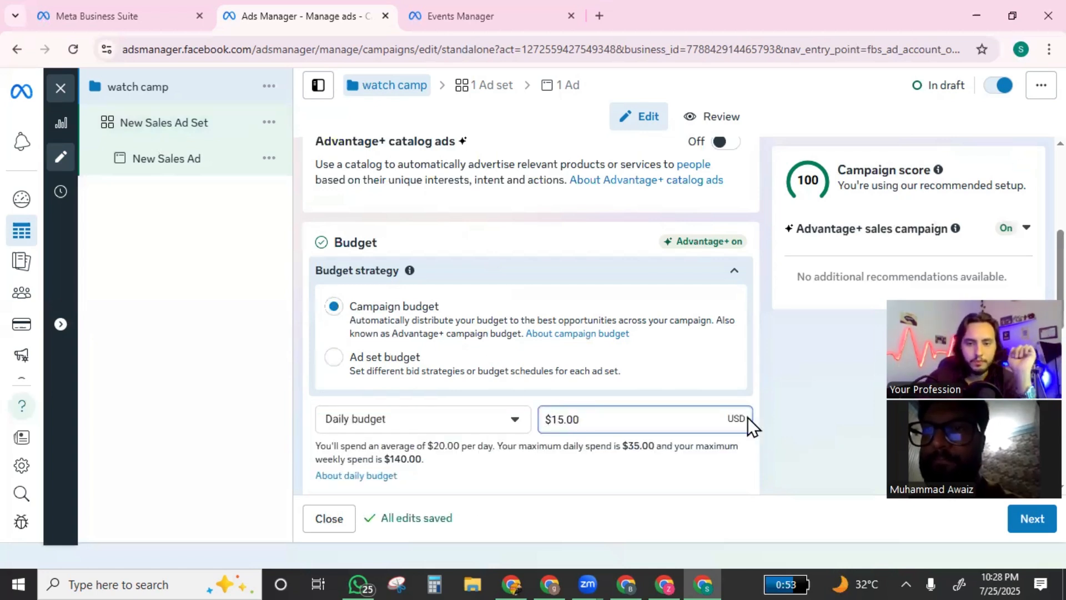
- Rename the new sales ad set as "watch Ad Set broad"
{"action": "left_click", "coordinate": [195, 127]}
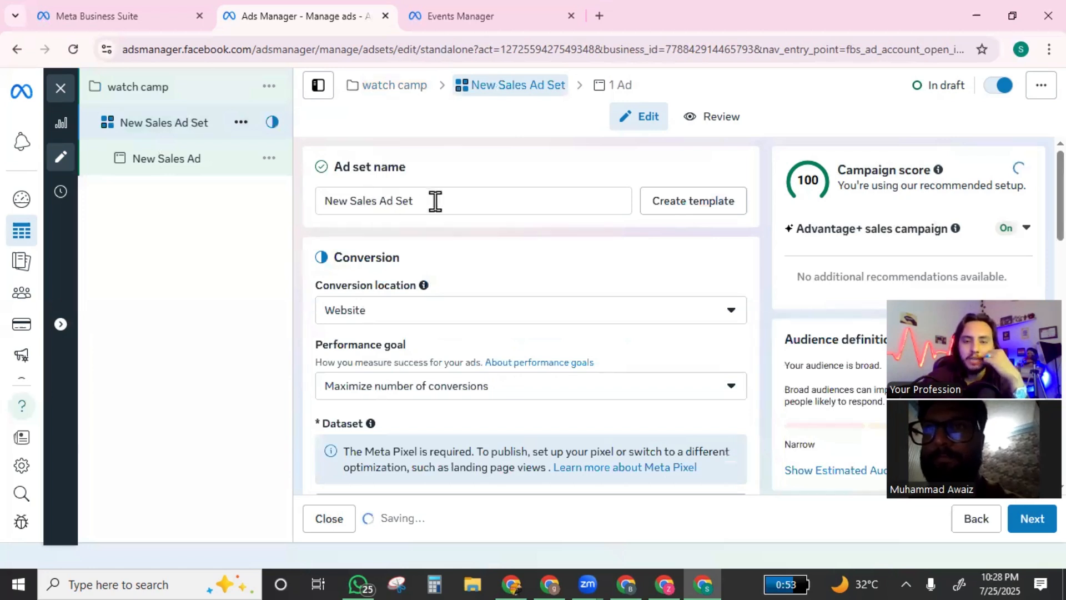
{"action": "left_click", "coordinate": [377, 197]}
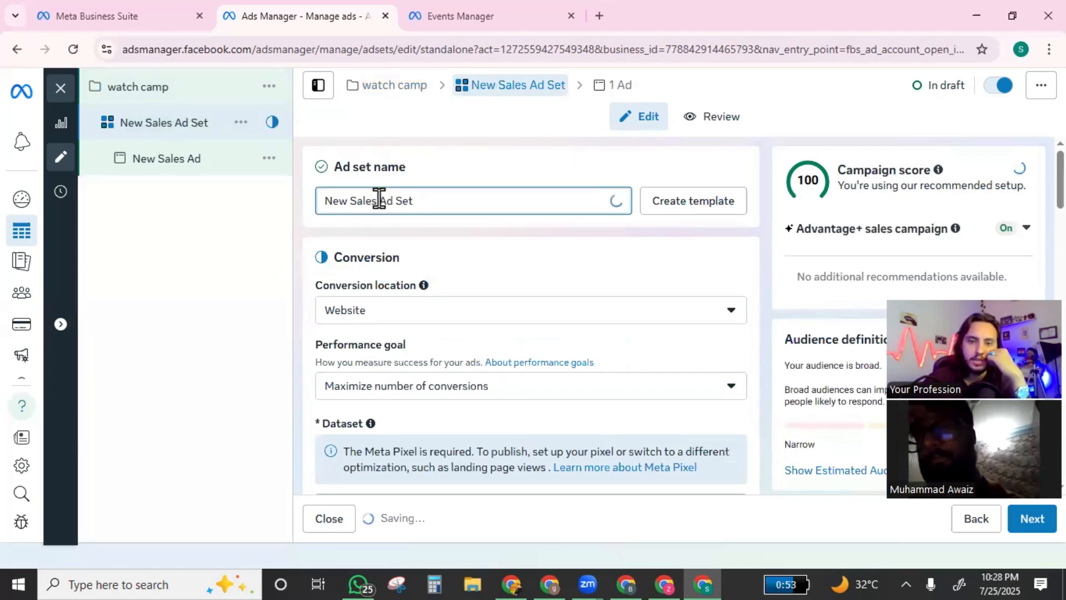
{"action": "left_click", "coordinate": [322, 198], "text": "shift"}
{"action": "type", "text": "wa"}
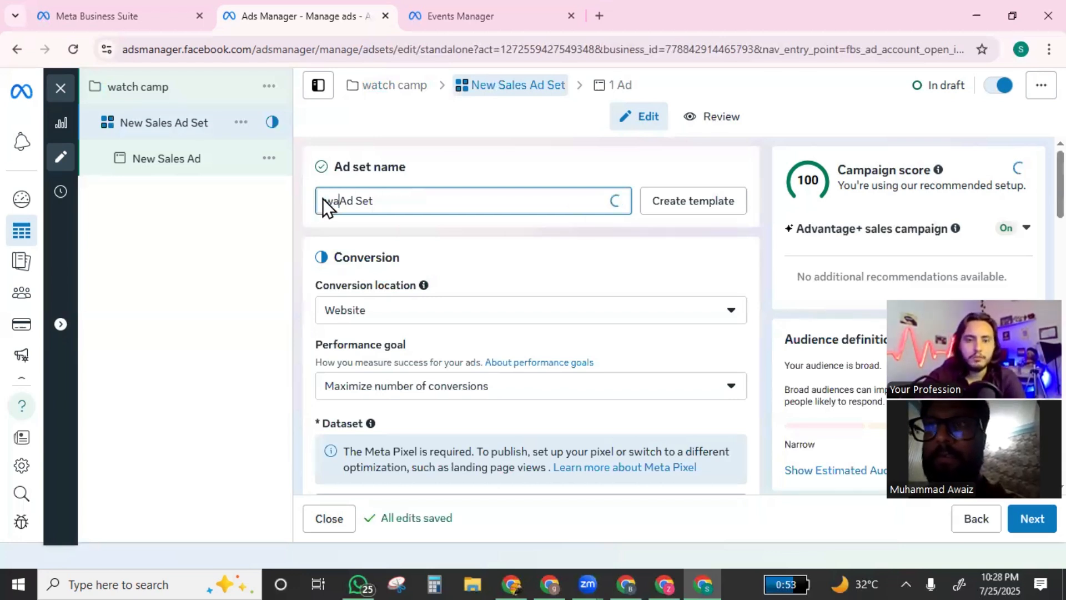
{"action": "type", "text": "tch"}
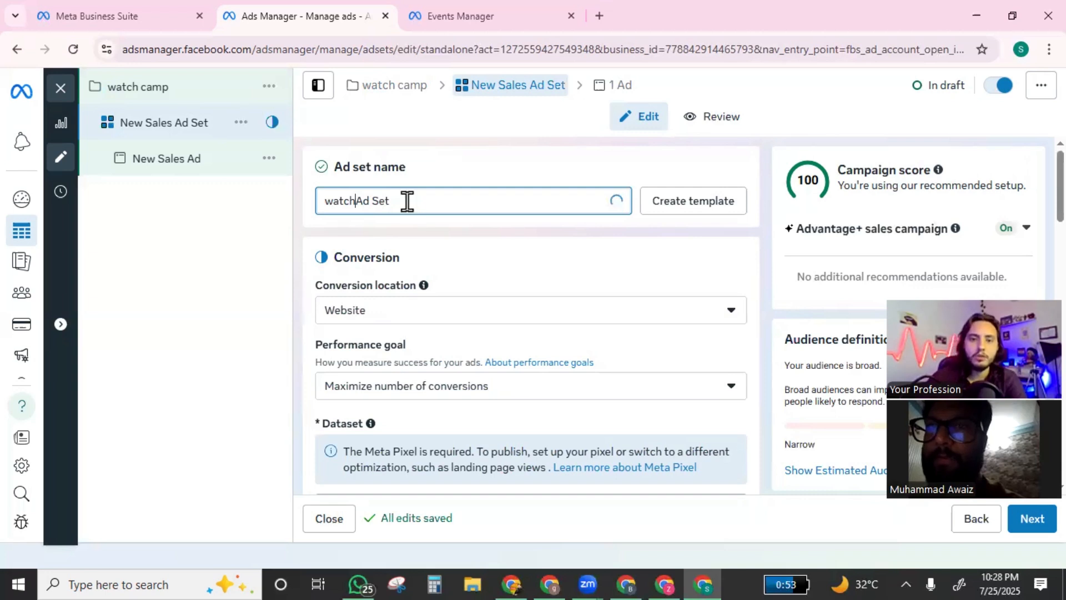
{"action": "left_click", "coordinate": [407, 201]}
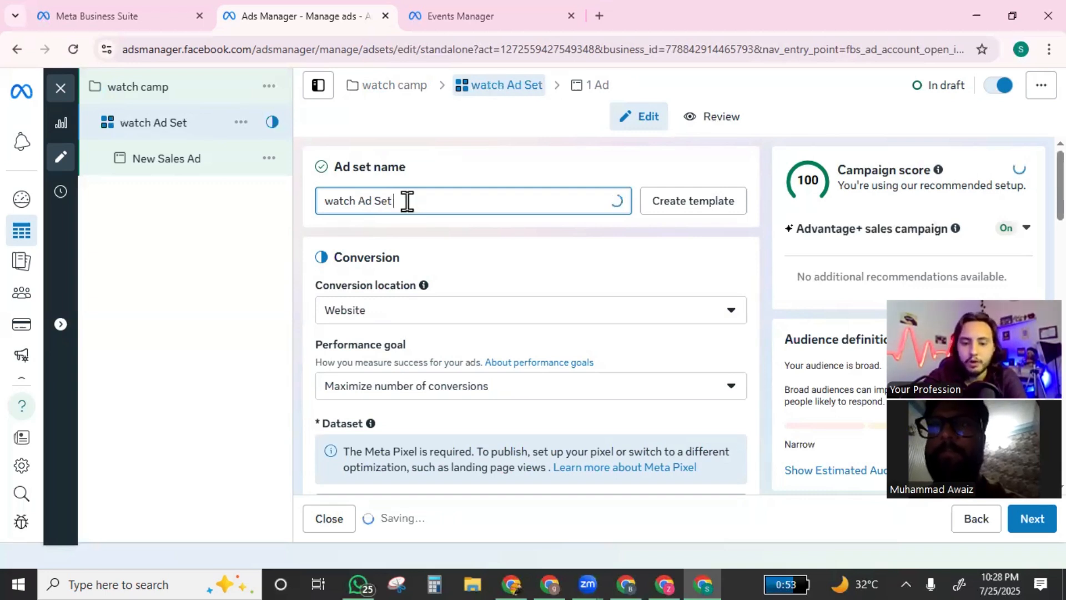
{"action": "type", "text": "broad"}
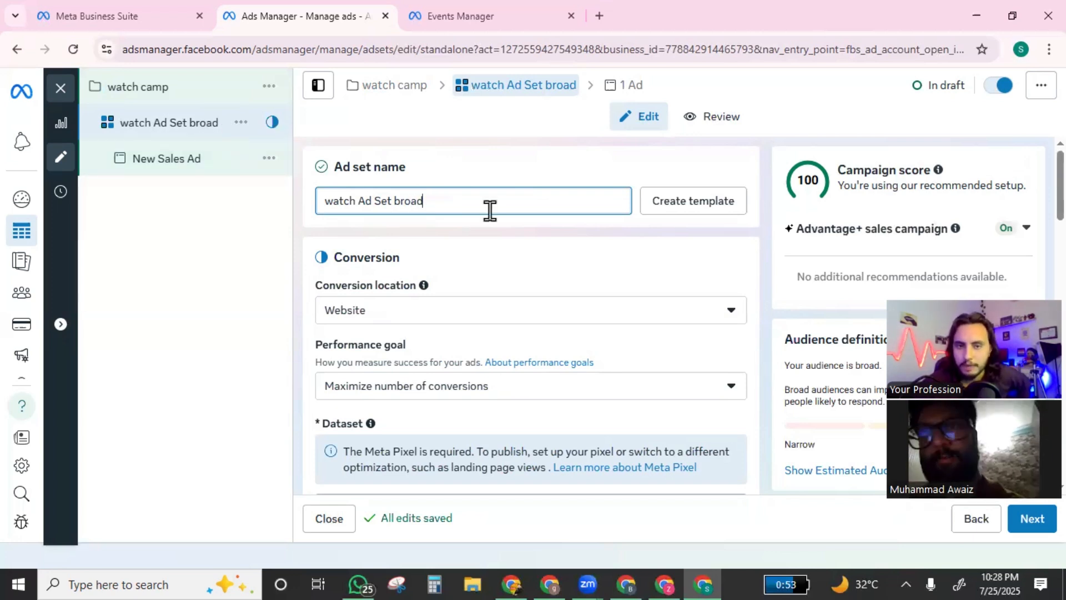
- Review the ad set's conversion, dataset and value rule settings, and inspect the start date and time in its schedule
{"action": "scroll", "coordinate": [488, 183], "scroll_direction": "down", "scroll_amount": 3}
{"action": "scroll", "coordinate": [455, 266], "scroll_direction": "up", "scroll_amount": 3}
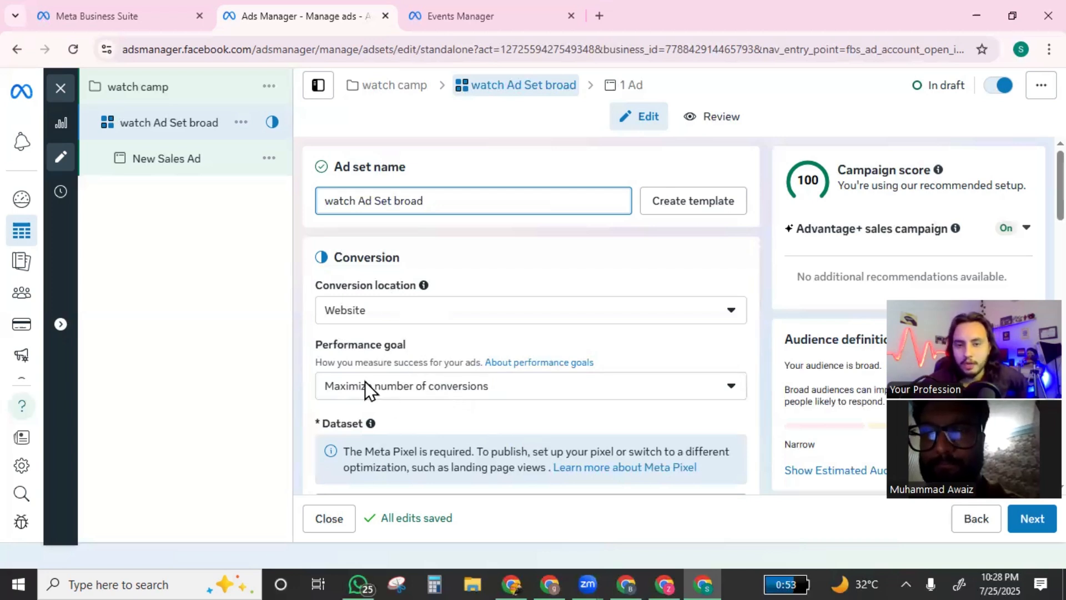
{"action": "scroll", "coordinate": [462, 328], "scroll_direction": "down", "scroll_amount": 3}
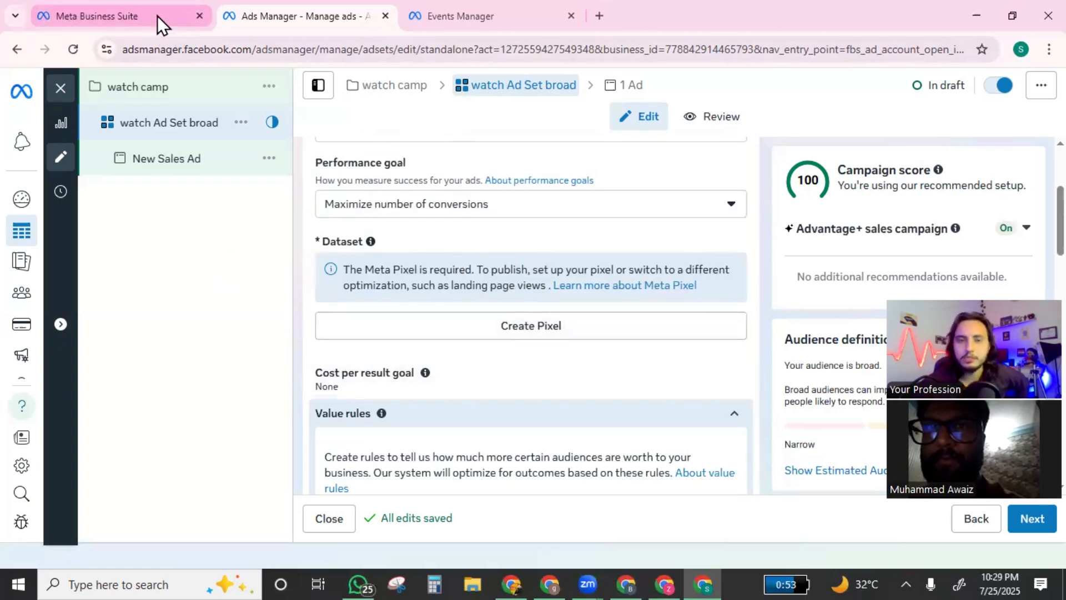
{"action": "mouse_move", "coordinate": [157, 16]}
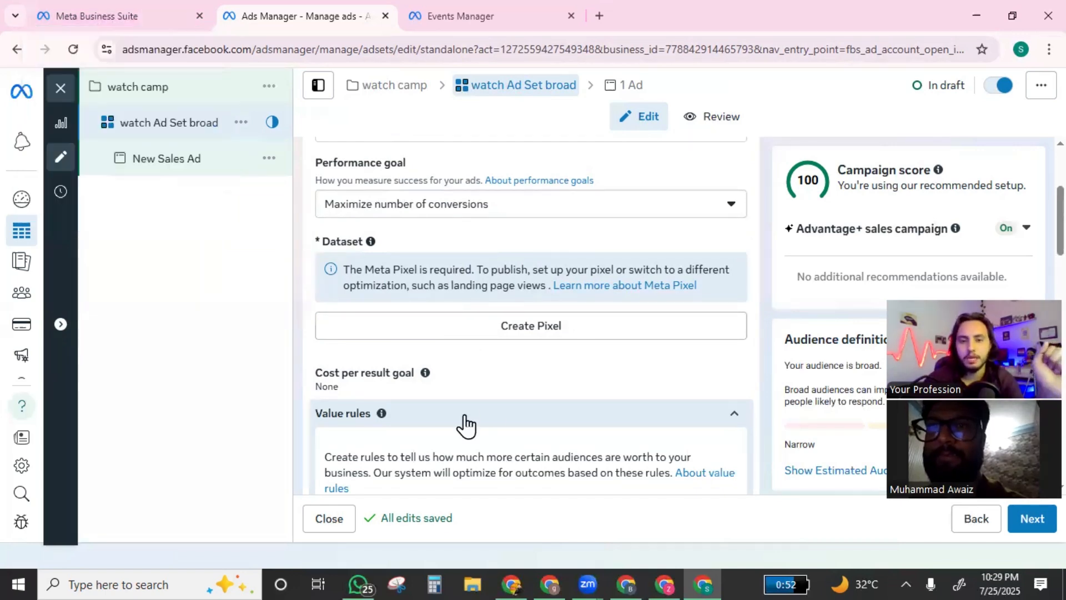
{"action": "scroll", "coordinate": [464, 423], "scroll_direction": "down", "scroll_amount": 3}
{"action": "scroll", "coordinate": [517, 216], "scroll_direction": "down", "scroll_amount": 8}
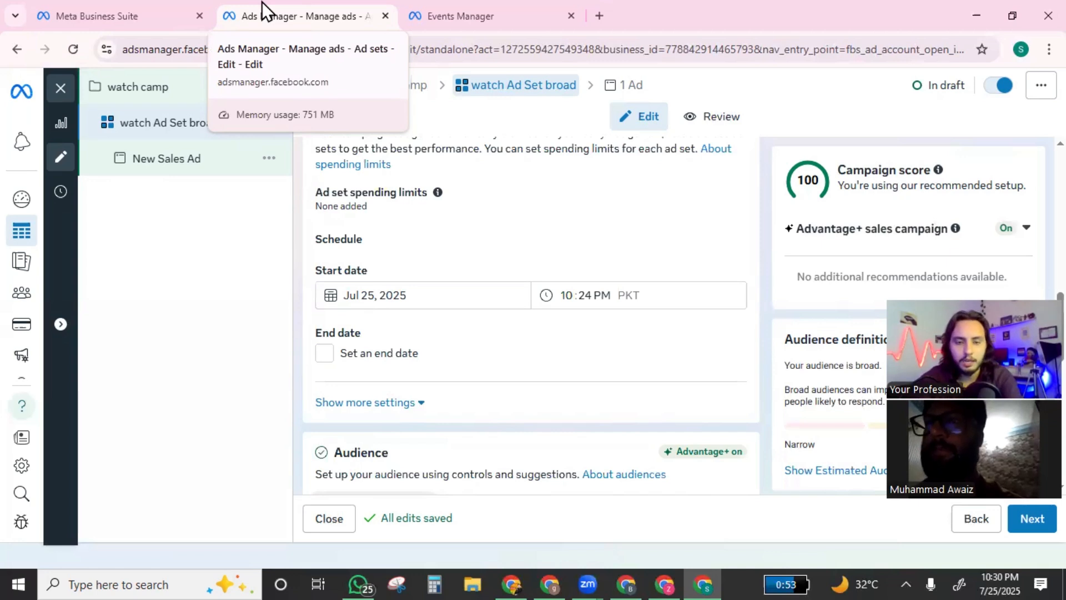
{"action": "left_click", "coordinate": [375, 295]}
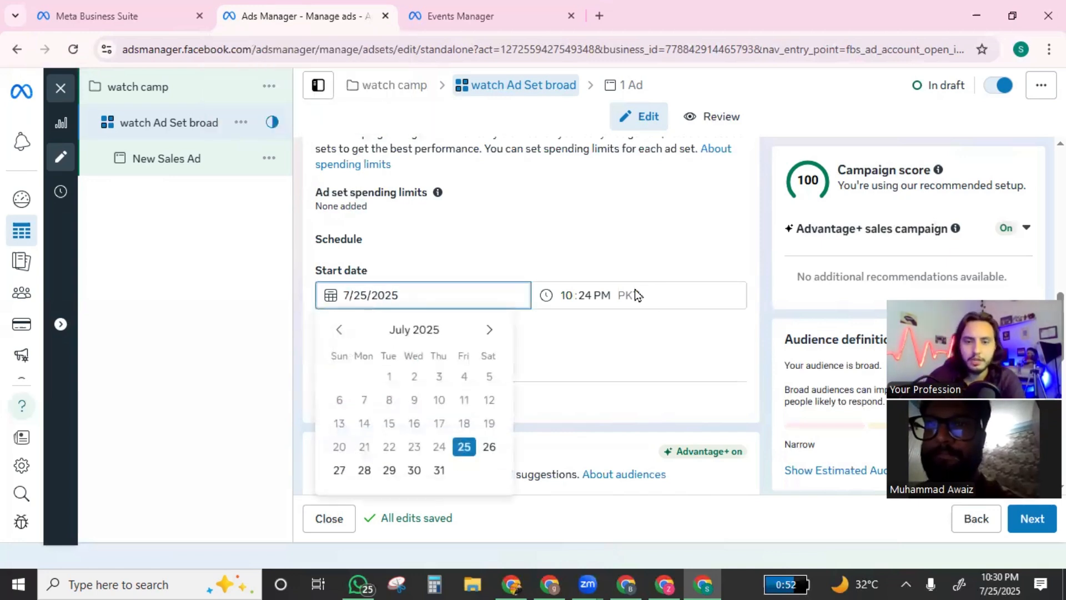
{"action": "left_click", "coordinate": [566, 295]}
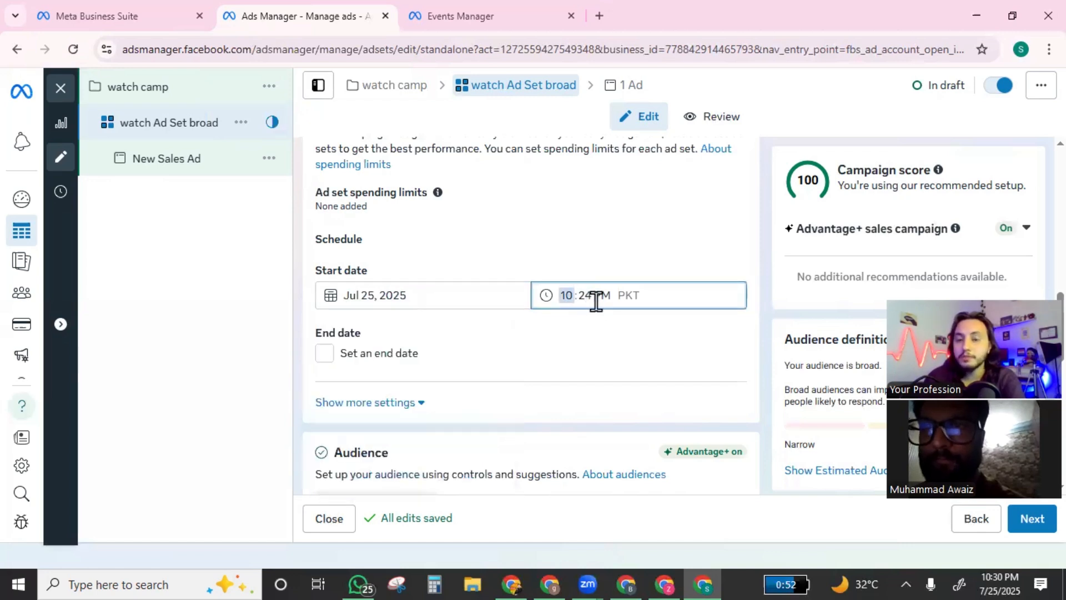
{"action": "left_click", "coordinate": [655, 293]}
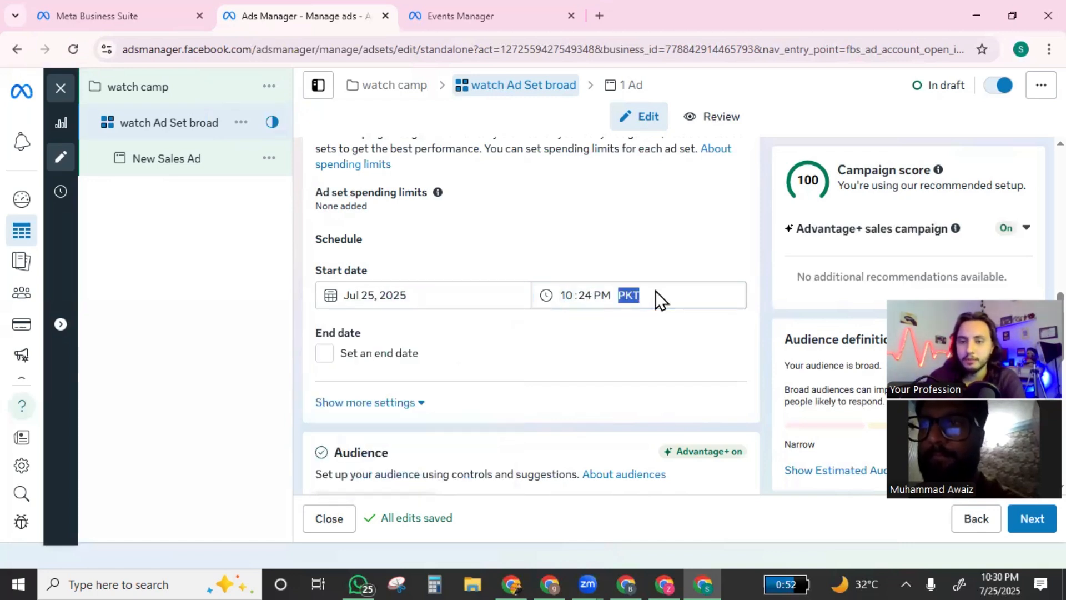
{"action": "left_click", "coordinate": [580, 295]}
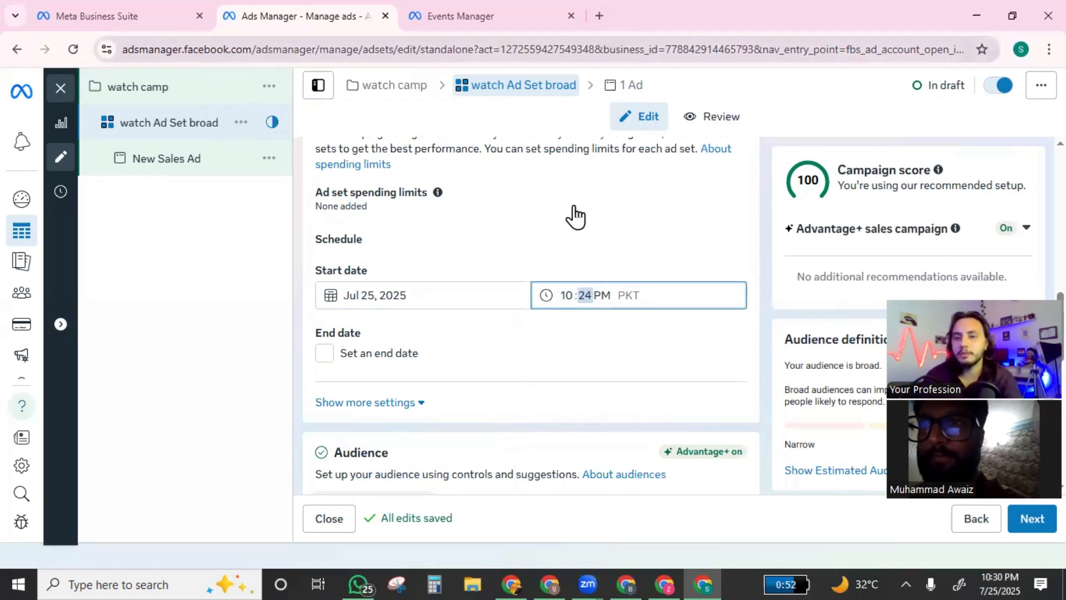
{"action": "left_click", "coordinate": [567, 295]}
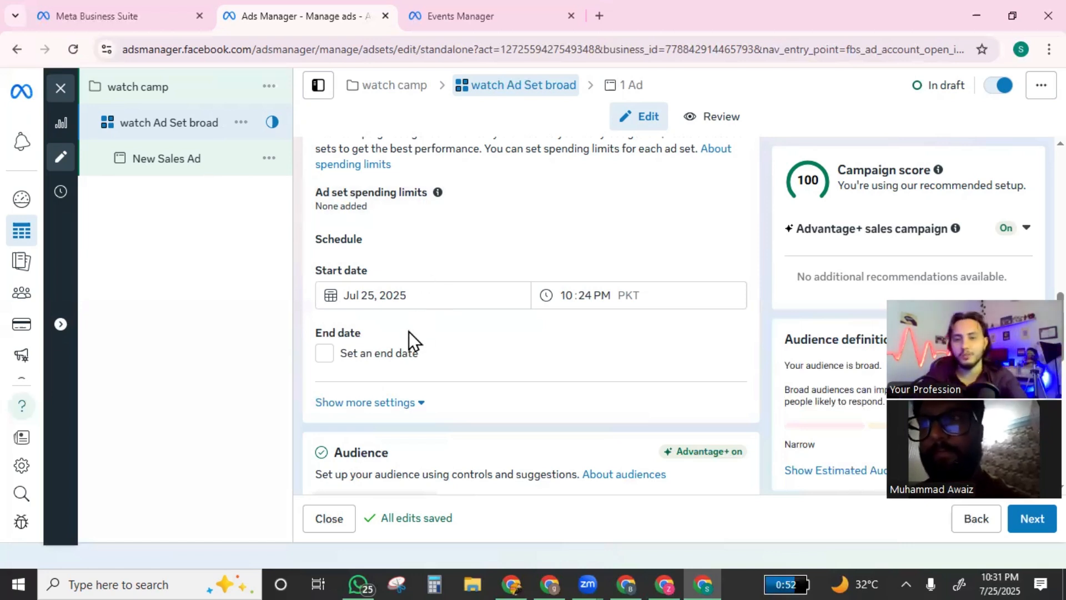
- Examine the ad set's end date option, advertising settings note, audience controls and audience suggestion options
{"action": "scroll", "coordinate": [542, 341], "scroll_direction": "down", "scroll_amount": 3}
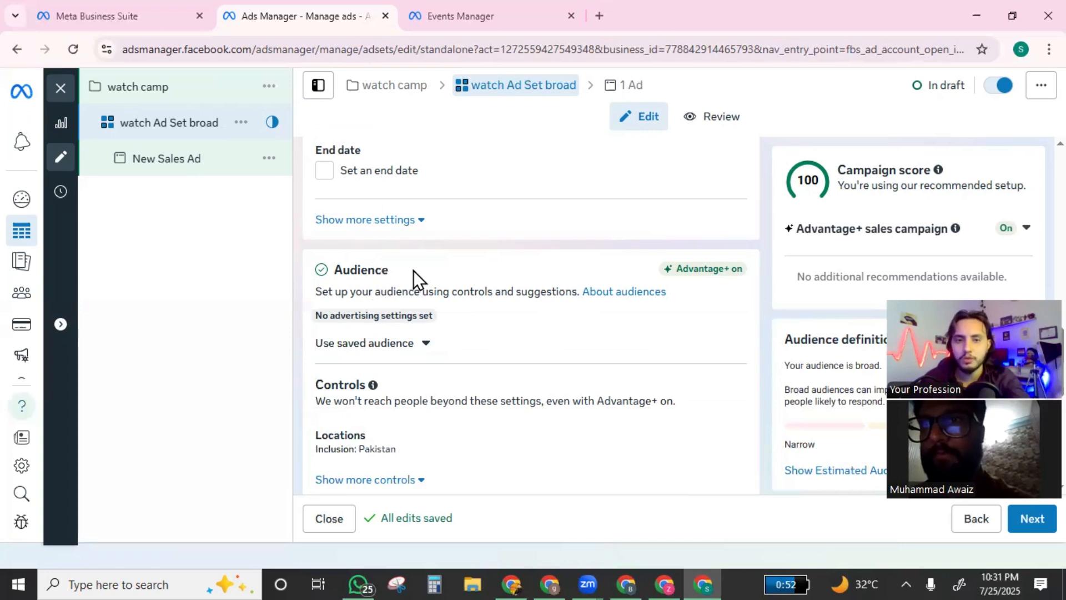
{"action": "scroll", "coordinate": [451, 271], "scroll_direction": "up", "scroll_amount": 3}
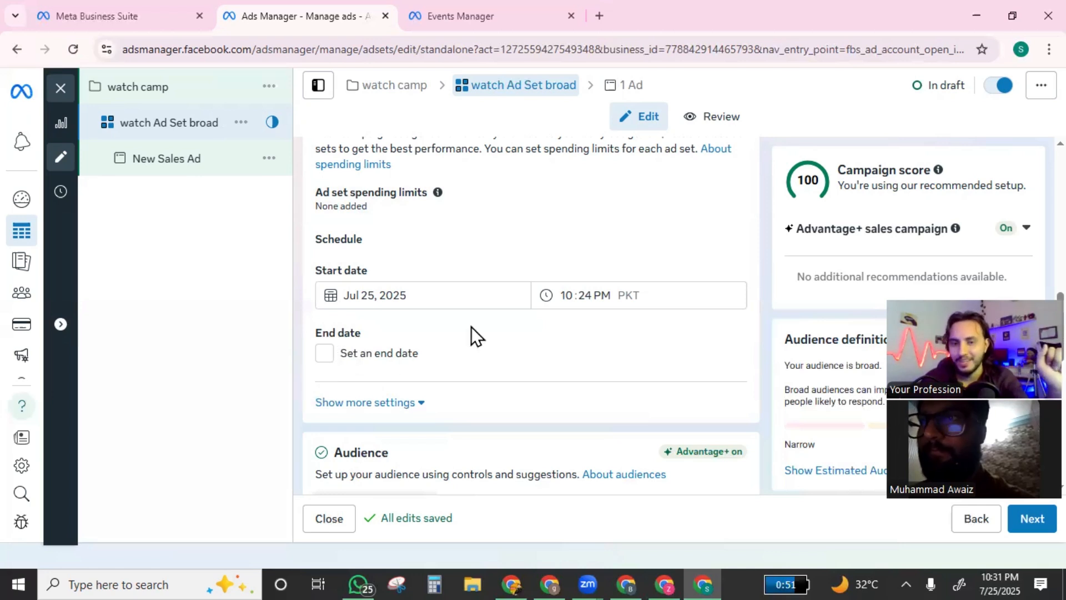
{"action": "scroll", "coordinate": [473, 335], "scroll_direction": "down", "scroll_amount": 3}
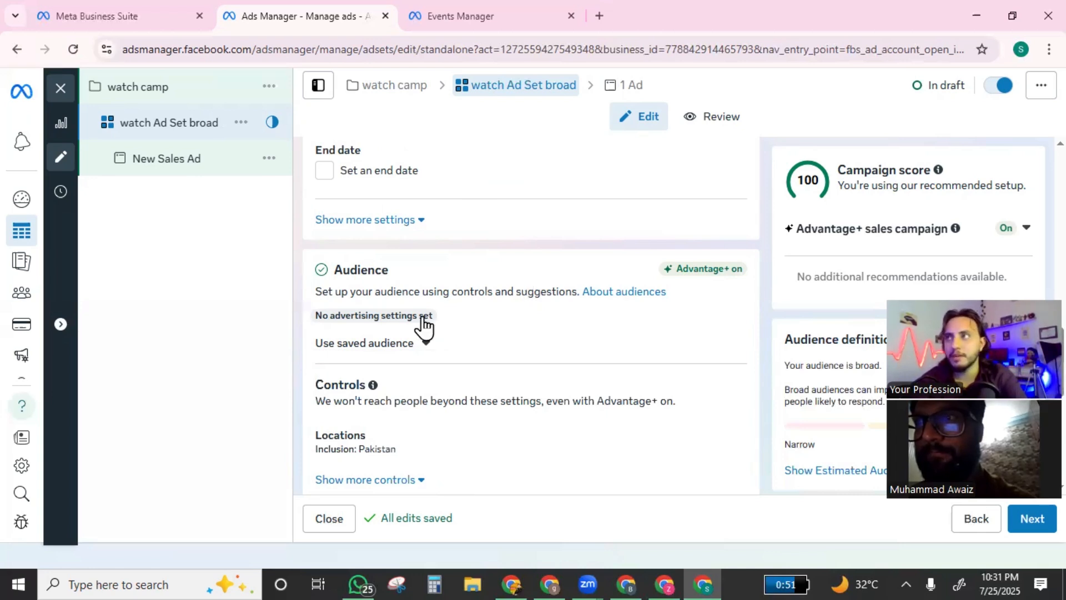
{"action": "mouse_move", "coordinate": [423, 321]}
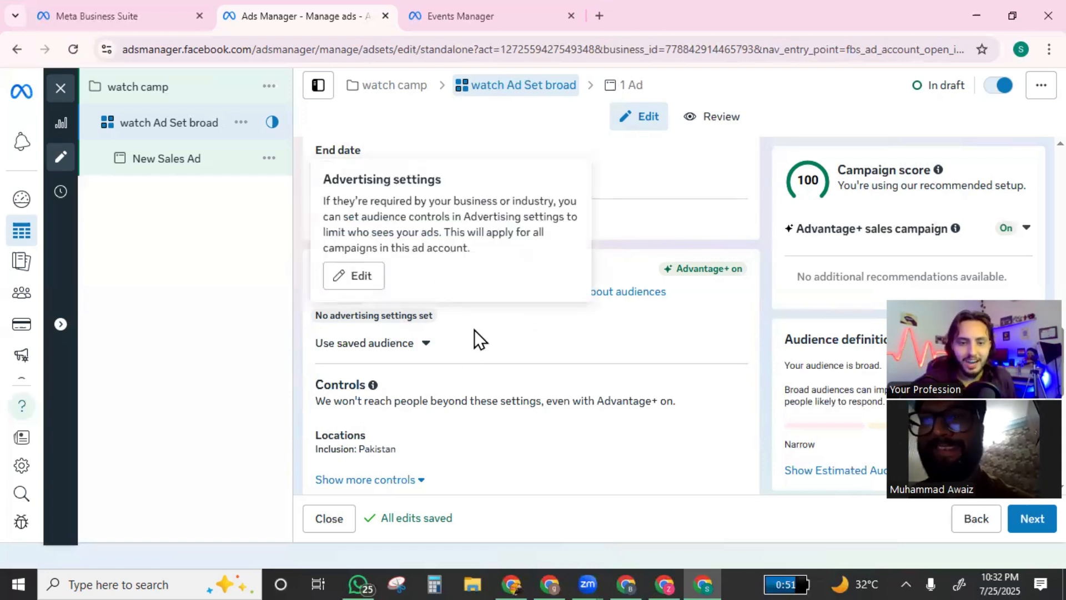
{"action": "scroll", "coordinate": [478, 342], "scroll_direction": "down", "scroll_amount": 3}
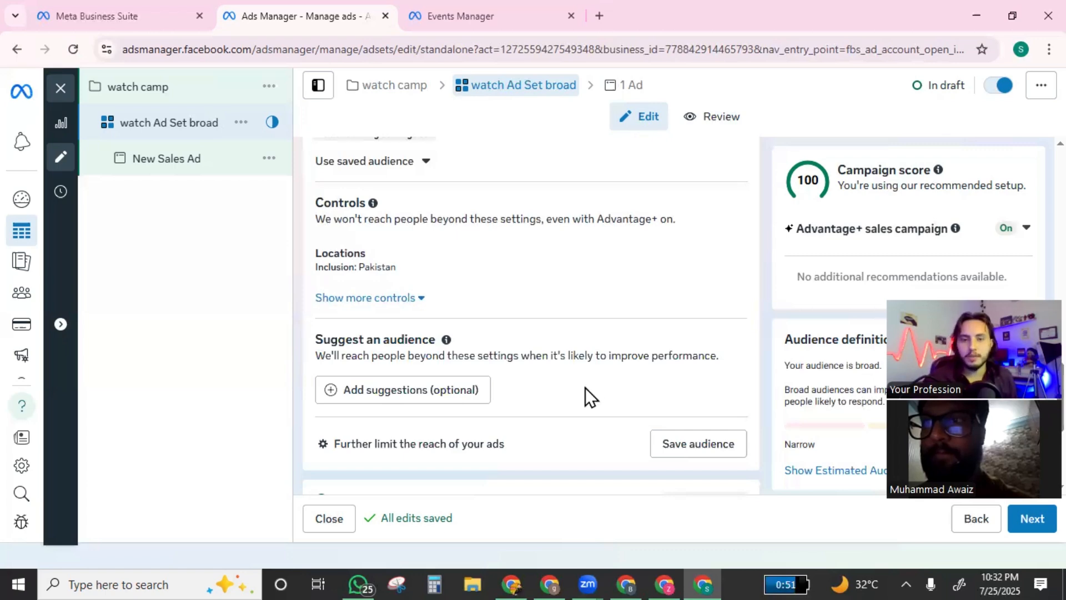
{"action": "scroll", "coordinate": [439, 285], "scroll_direction": "up", "scroll_amount": 3}
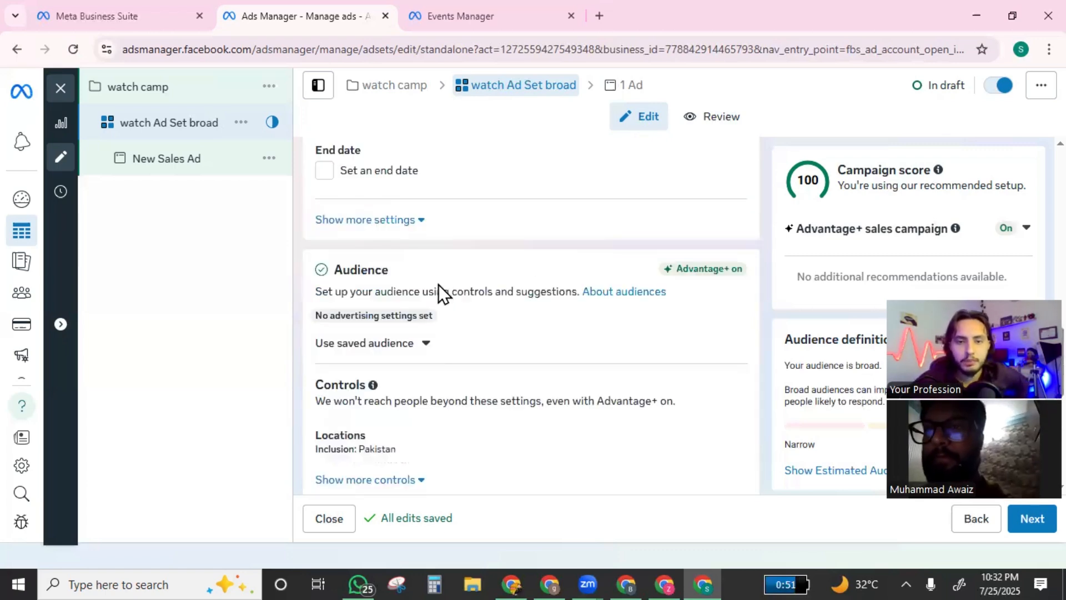
{"action": "scroll", "coordinate": [428, 344], "scroll_direction": "up", "scroll_amount": 3}
{"action": "scroll", "coordinate": [417, 352], "scroll_direction": "down", "scroll_amount": 3}
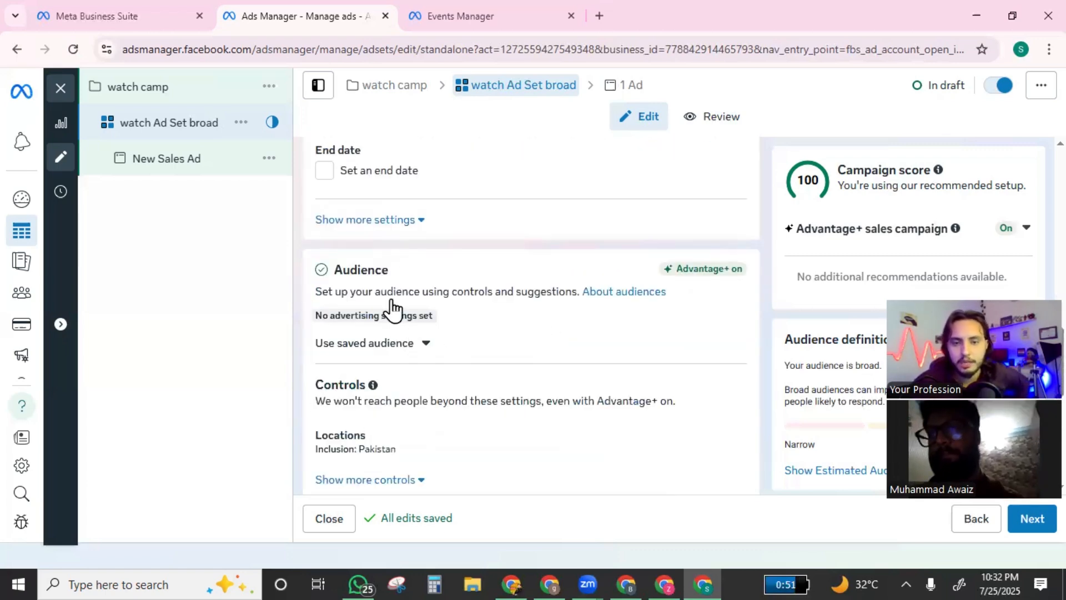
{"action": "scroll", "coordinate": [641, 321], "scroll_direction": "down", "scroll_amount": 3}
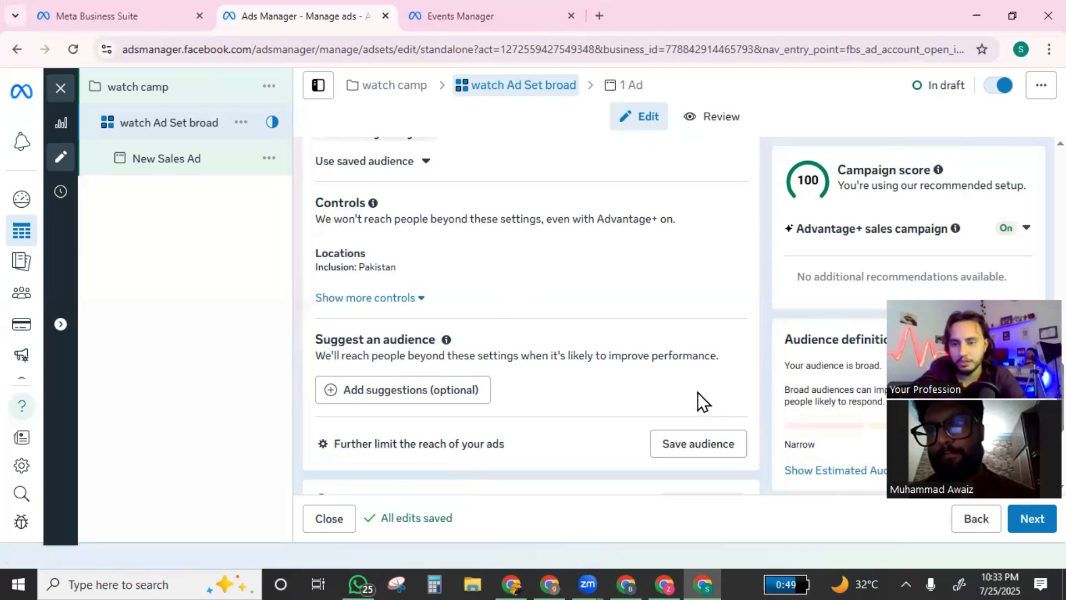
- Replace Pakistan with United Arab Emirates as the included location in the ad set's audience controls
{"action": "scroll", "coordinate": [472, 333], "scroll_direction": "up", "scroll_amount": 3}
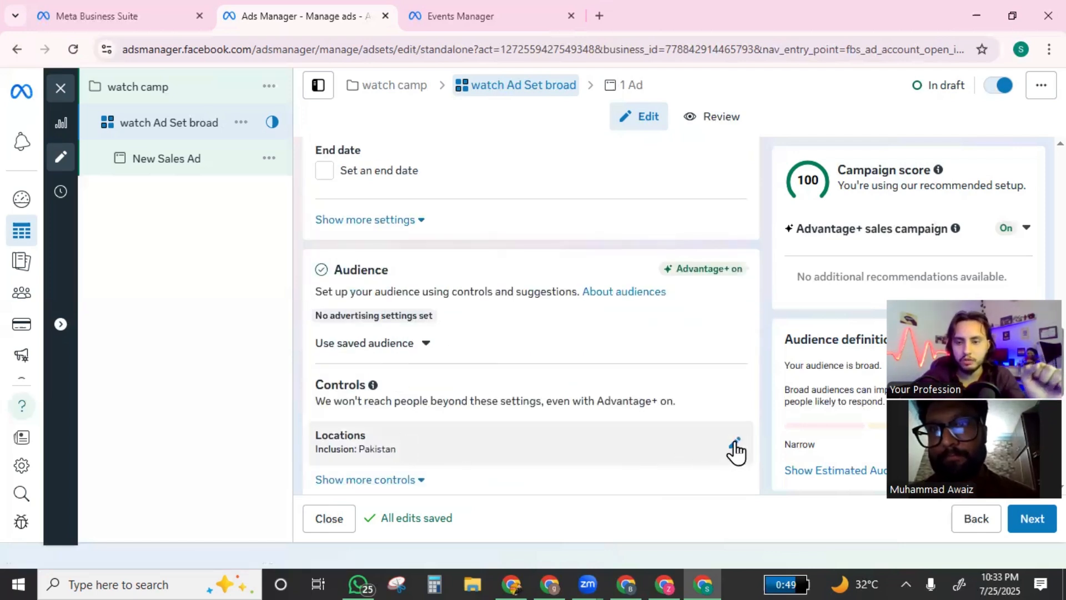
{"action": "left_click", "coordinate": [735, 444]}
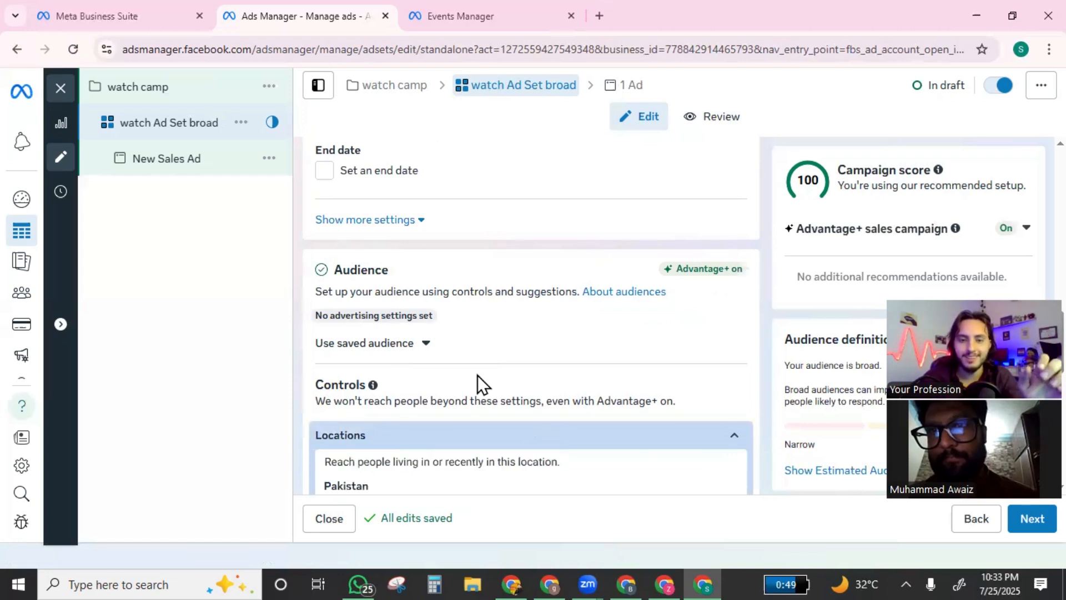
{"action": "scroll", "coordinate": [461, 377], "scroll_direction": "down", "scroll_amount": 3}
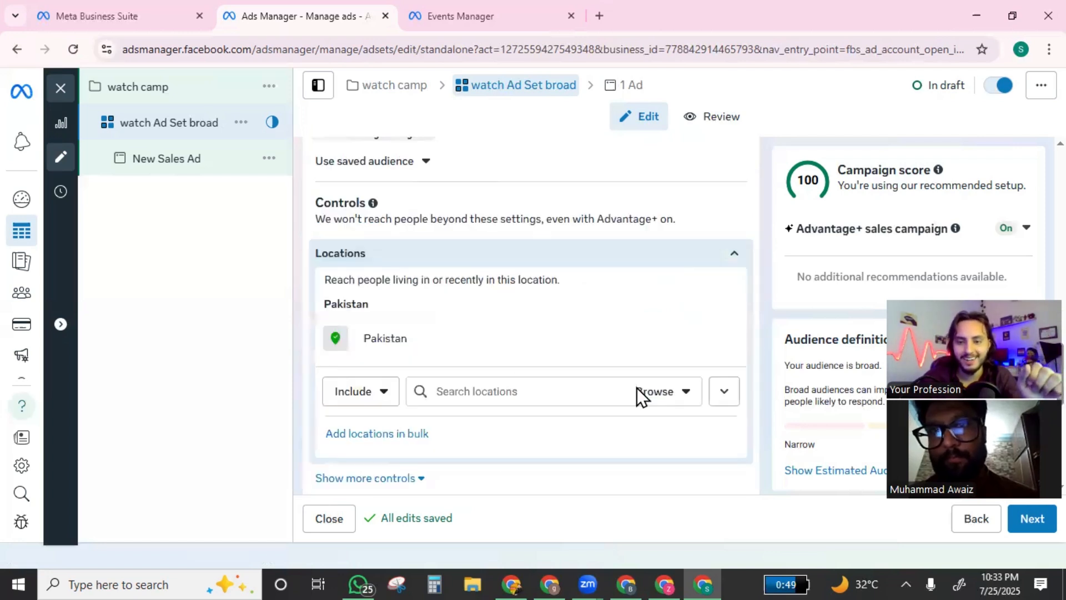
{"action": "left_click", "coordinate": [507, 383]}
{"action": "type", "text": "unioted"}
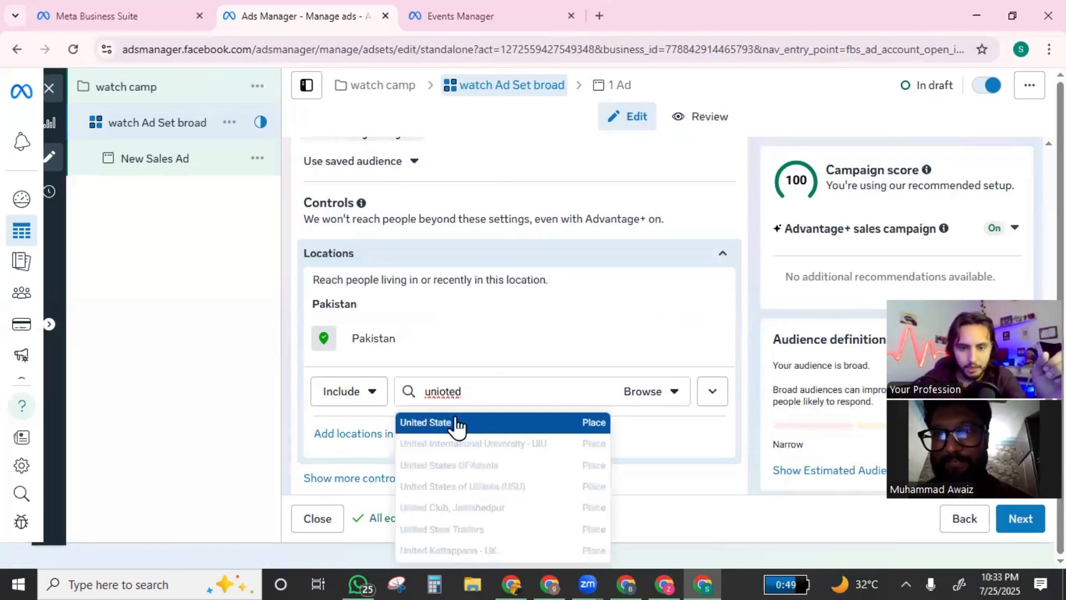
{"action": "key", "text": "BackSpace"}
{"action": "key", "text": "BackSpace"}
{"action": "key", "text": "BackSpace"}
{"action": "key", "text": "BackSpace"}
{"action": "key", "text": "BackSpace"}
{"action": "key", "text": "BackSpace"}
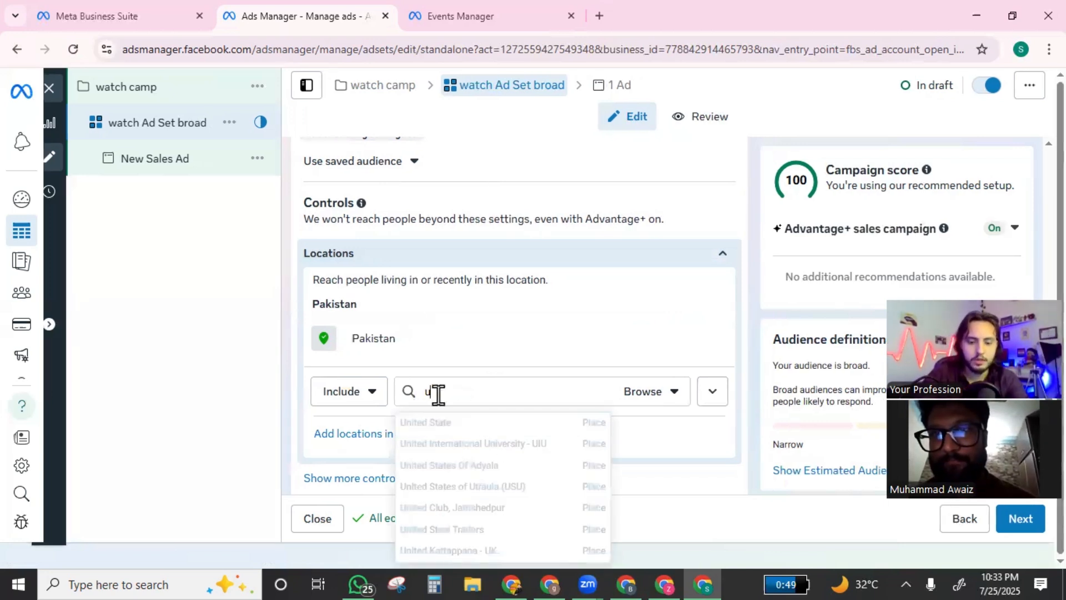
{"action": "type", "text": "nit"}
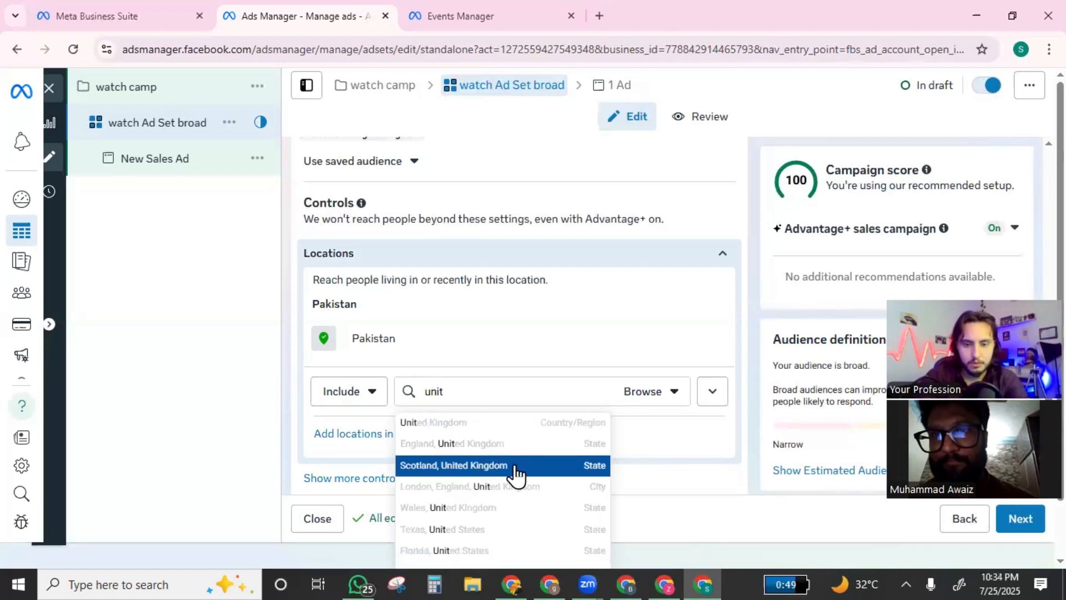
{"action": "type", "text": "ed"}
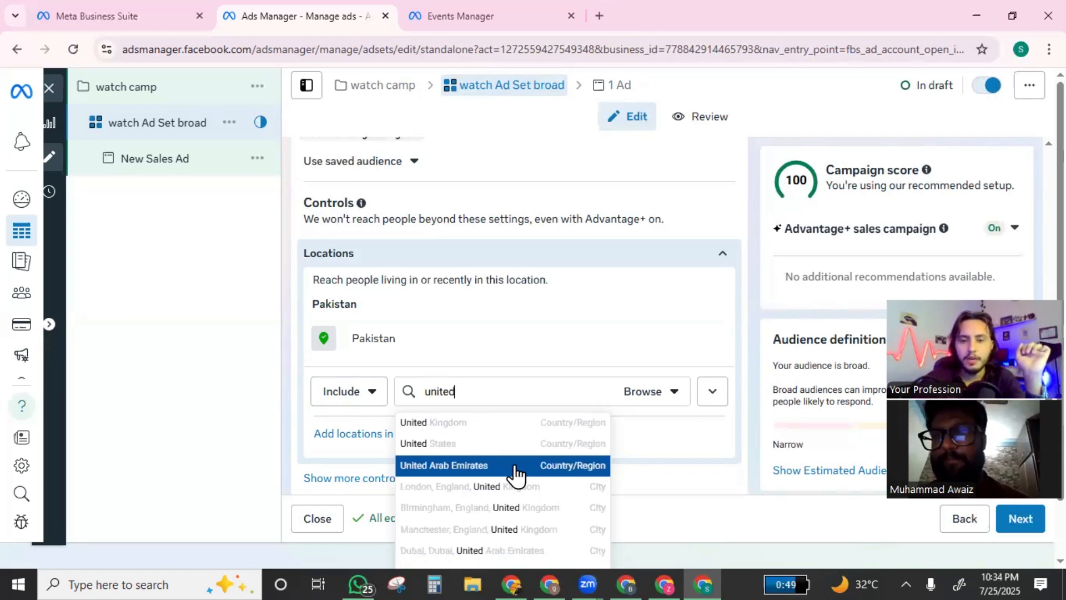
{"action": "left_click", "coordinate": [514, 466]}
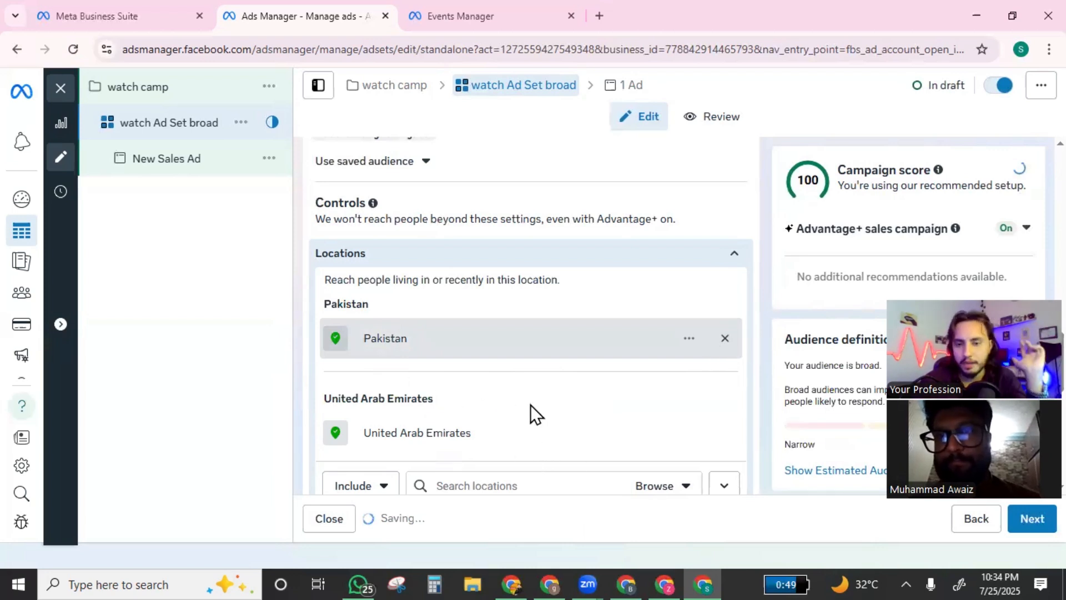
{"action": "scroll", "coordinate": [528, 305], "scroll_direction": "down", "scroll_amount": 5}
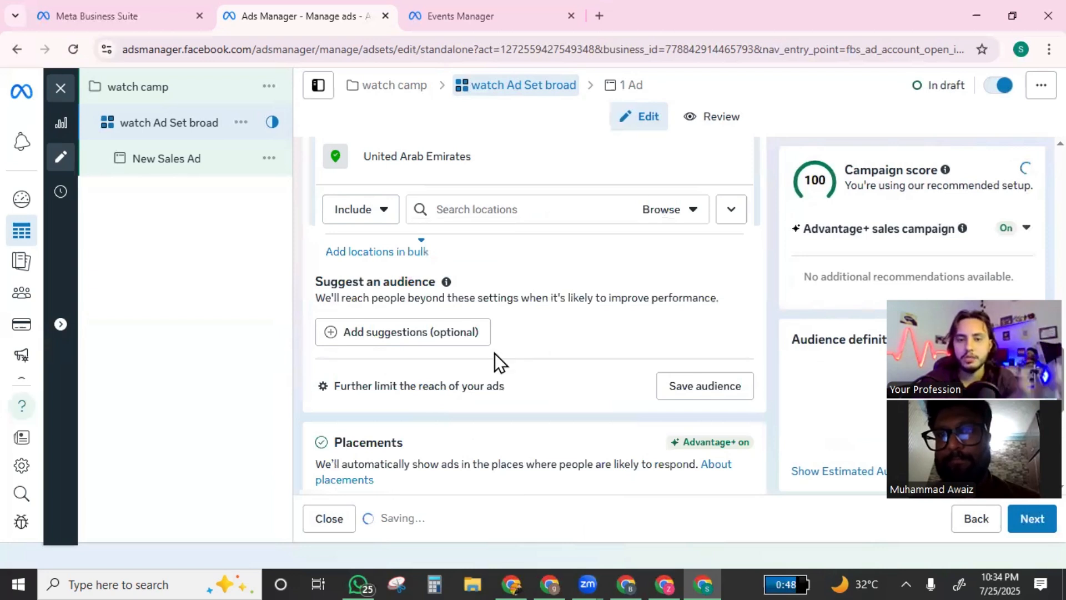
{"action": "scroll", "coordinate": [488, 353], "scroll_direction": "up", "scroll_amount": 3}
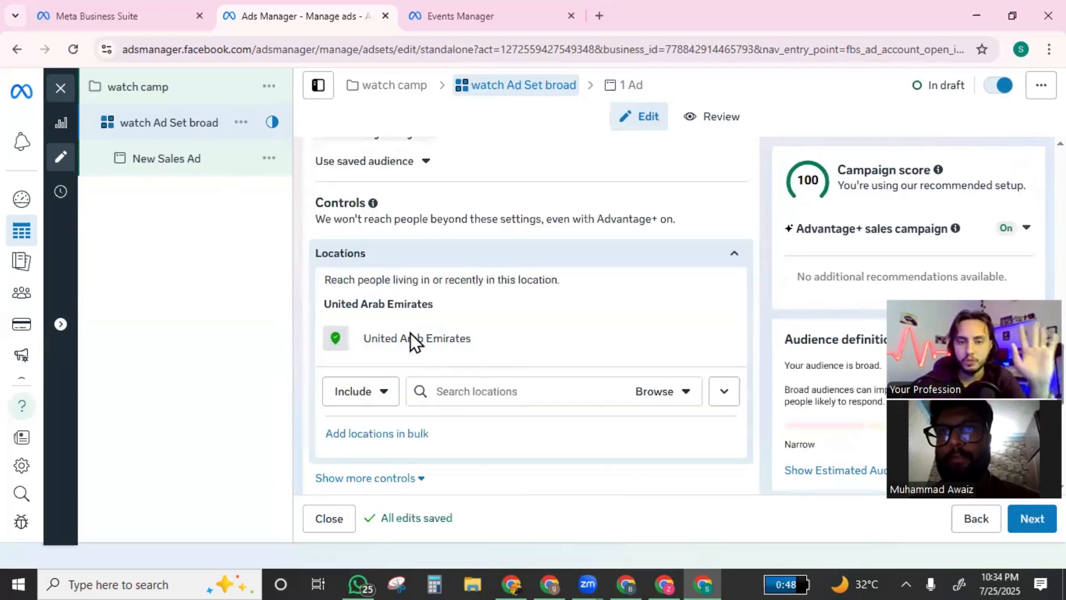
- Save the ad set's United Arab Emirates audience under the name Souq Malaki
{"action": "scroll", "coordinate": [520, 370], "scroll_direction": "down", "scroll_amount": 3}
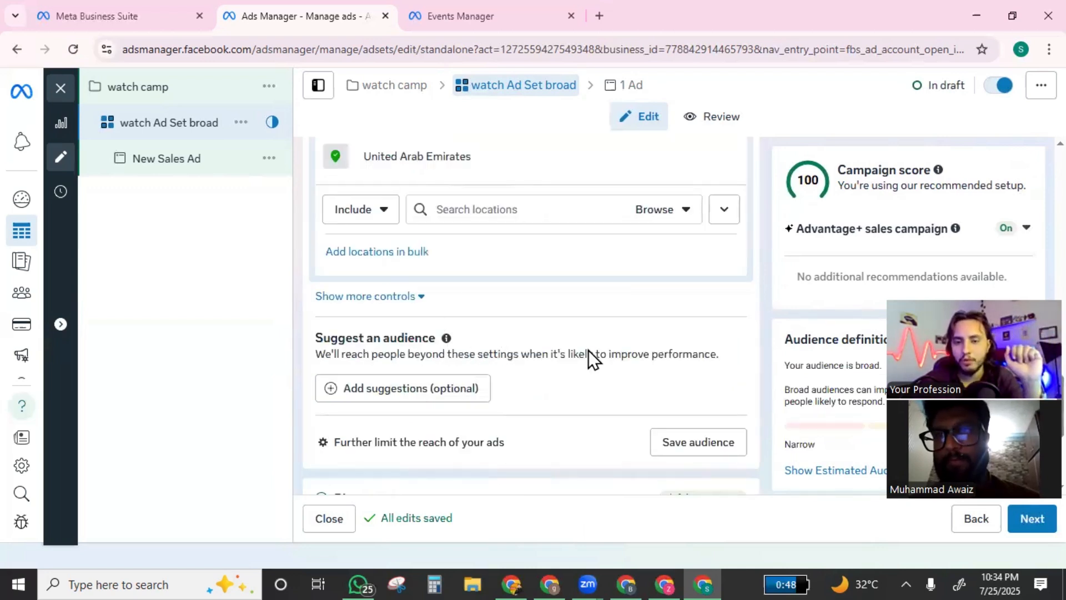
{"action": "left_click", "coordinate": [685, 444]}
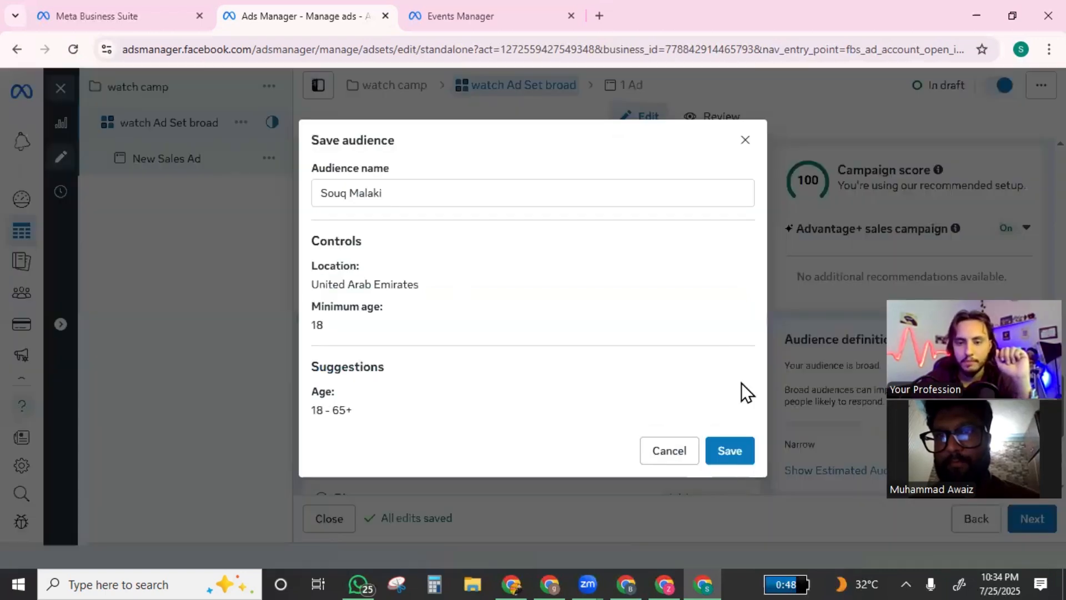
{"action": "left_click", "coordinate": [717, 455]}
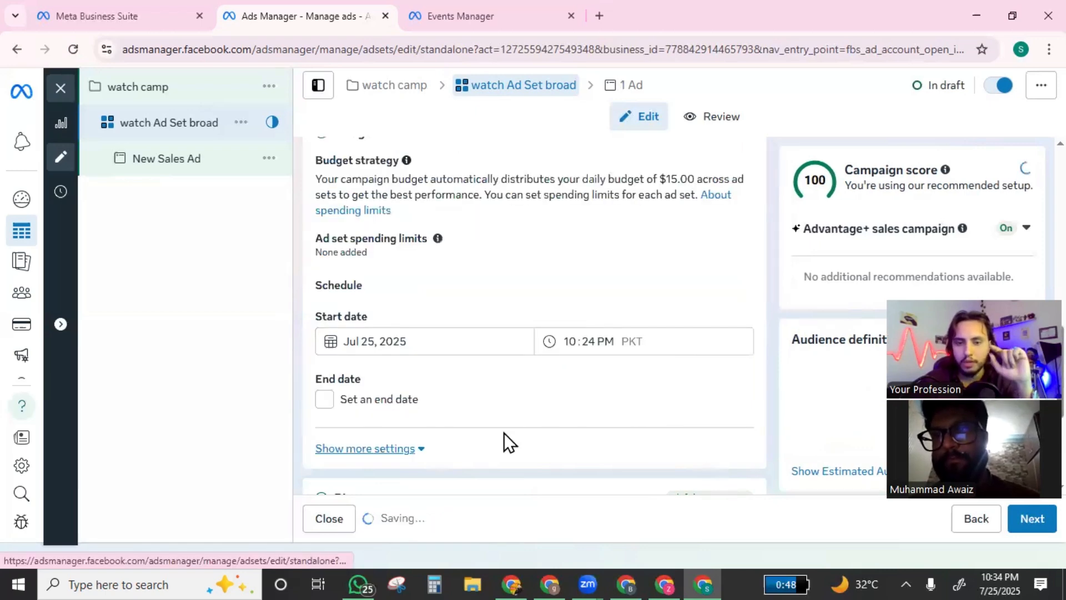
- Open the ad set's saved audience for editing
{"action": "scroll", "coordinate": [498, 434], "scroll_direction": "down", "scroll_amount": 3}
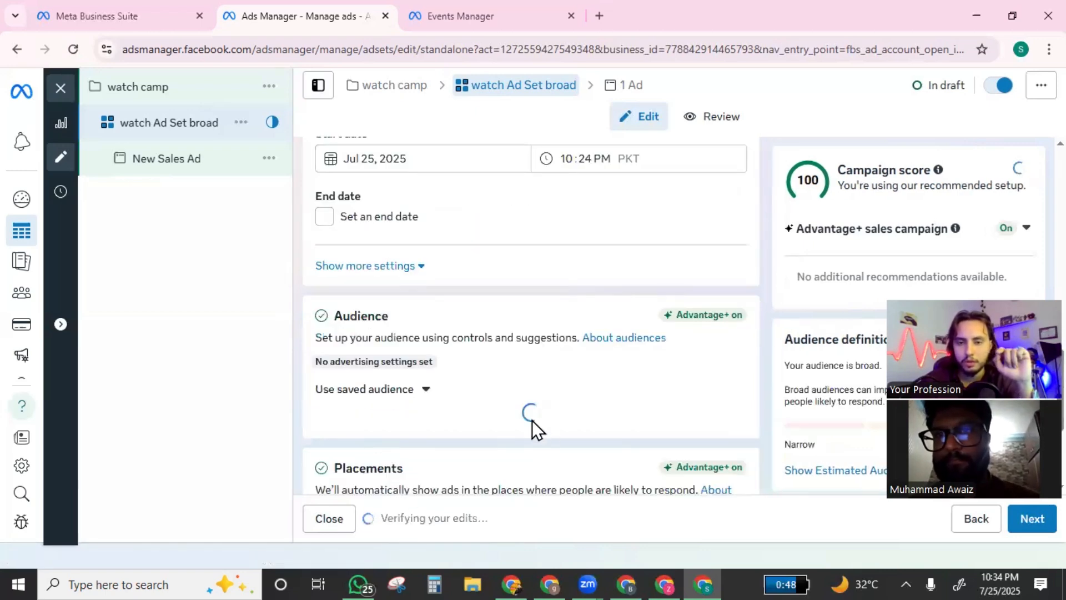
{"action": "scroll", "coordinate": [393, 412], "scroll_direction": "down", "scroll_amount": 3}
{"action": "scroll", "coordinate": [356, 353], "scroll_direction": "down", "scroll_amount": 3}
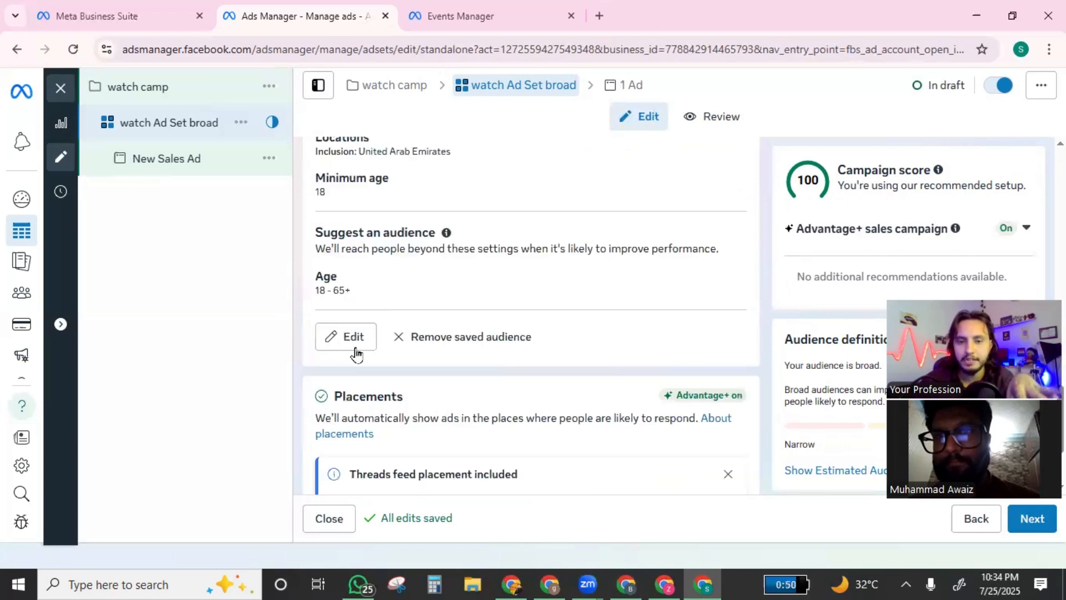
{"action": "left_click", "coordinate": [355, 349]}
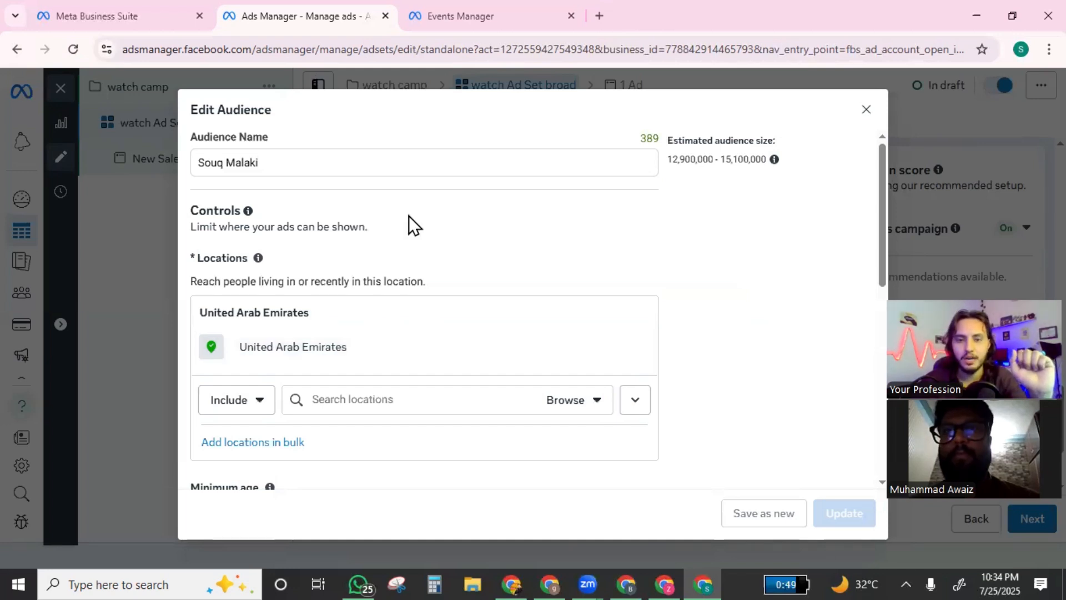
- Examine the saved audience's custom audience exclusions and the options for creating a custom or lookalike audience
{"action": "scroll", "coordinate": [313, 247], "scroll_direction": "down", "scroll_amount": 3}
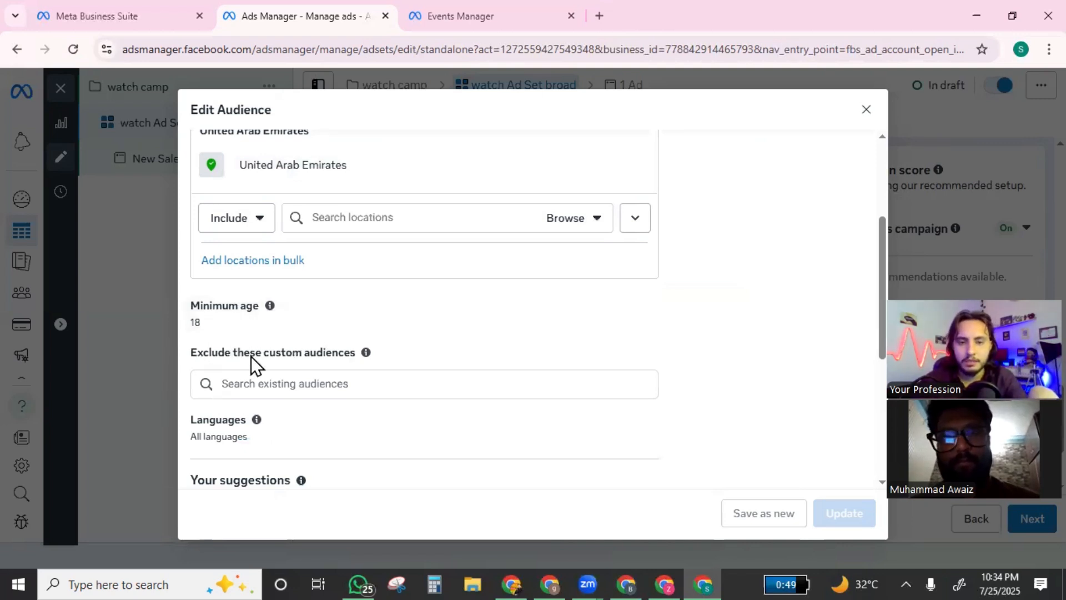
{"action": "left_click_drag", "start_coordinate": [265, 353], "coordinate": [344, 354]}
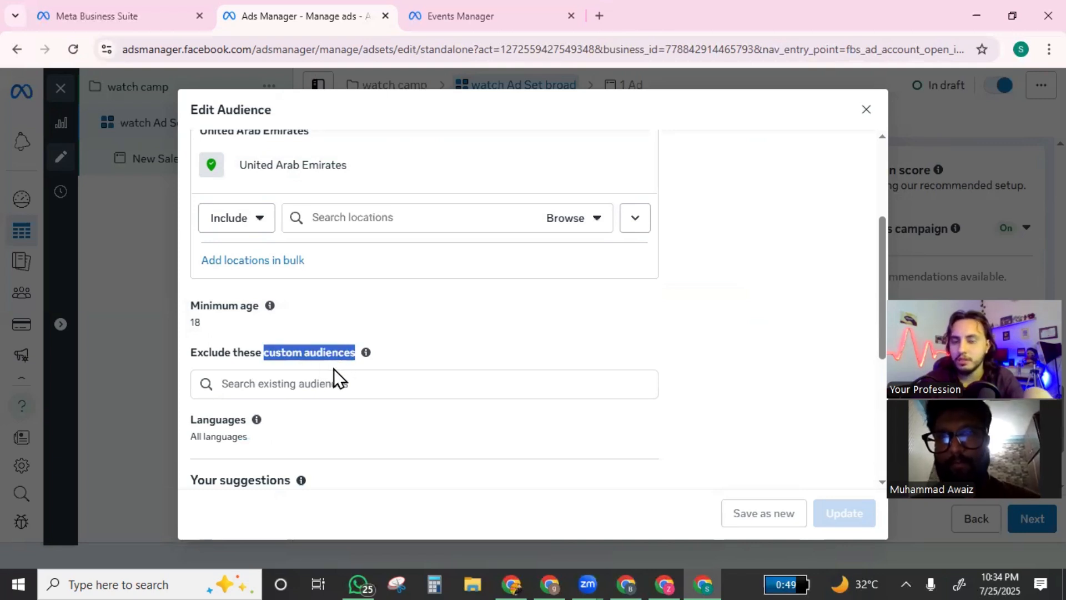
{"action": "left_click", "coordinate": [305, 377]}
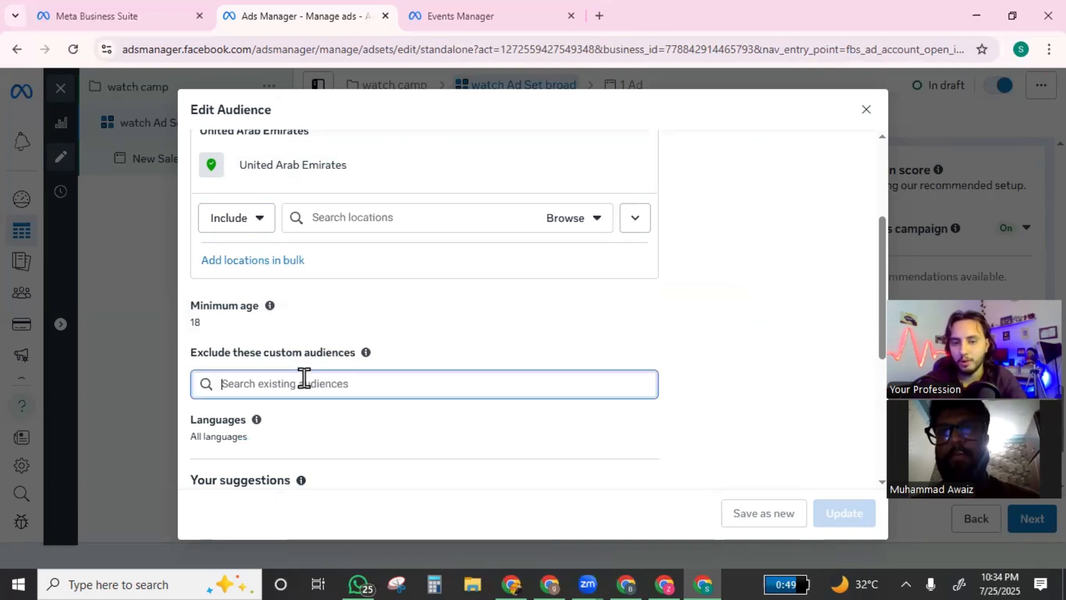
{"action": "scroll", "coordinate": [335, 378], "scroll_direction": "down", "scroll_amount": 3}
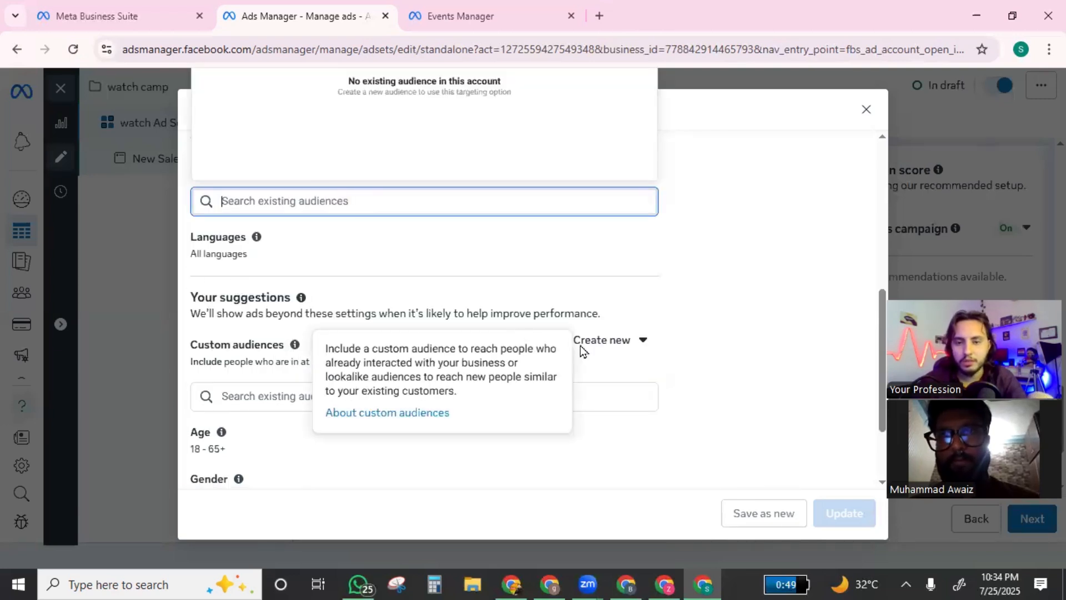
{"action": "left_click", "coordinate": [639, 356]}
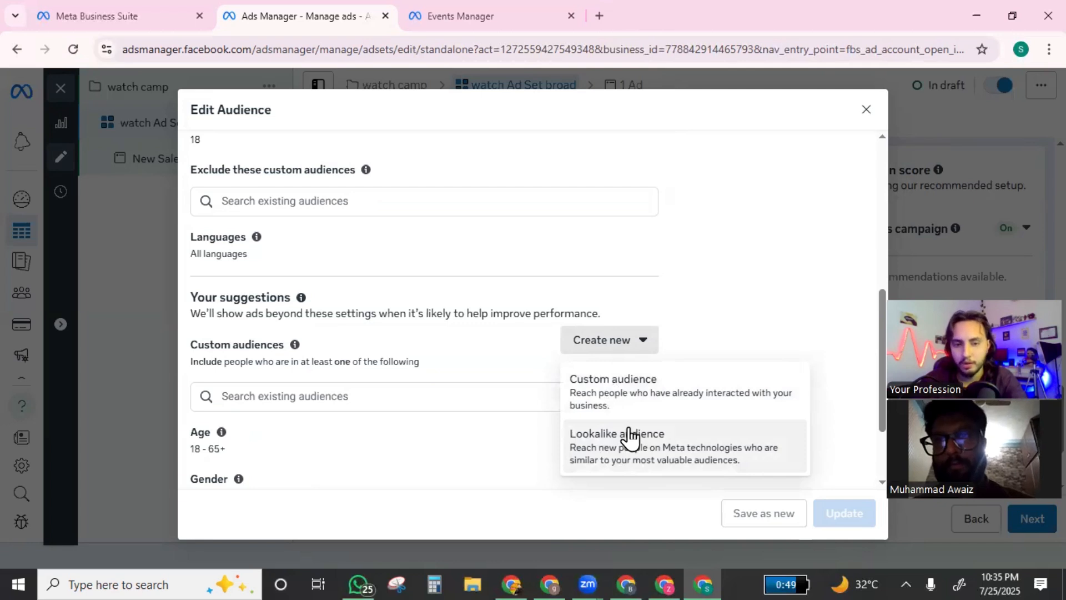
{"action": "left_click", "coordinate": [763, 311]}
{"action": "left_click", "coordinate": [630, 348]}
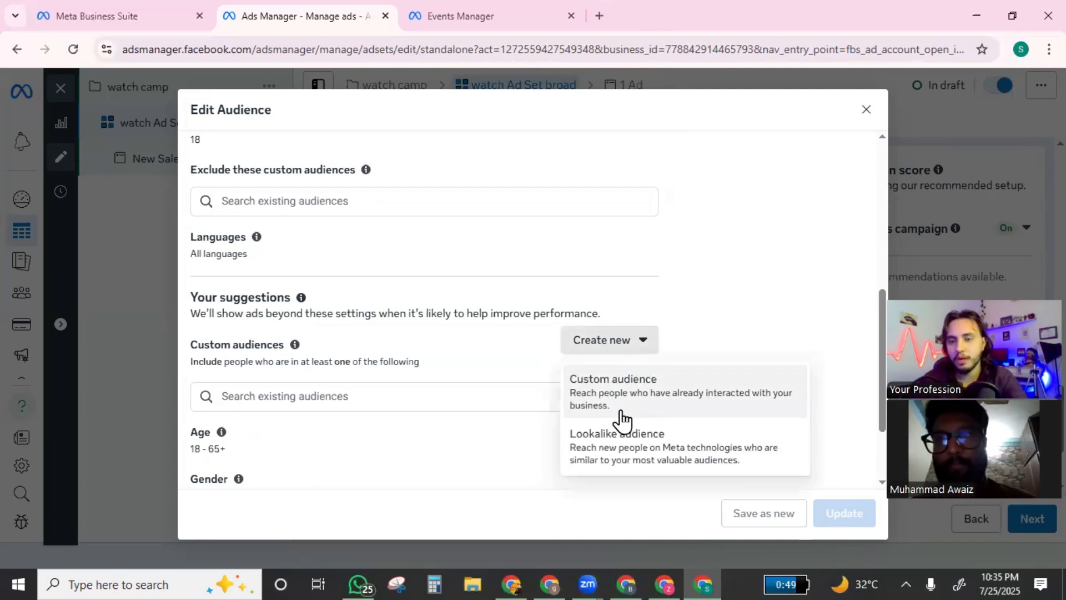
{"action": "left_click", "coordinate": [721, 331]}
{"action": "scroll", "coordinate": [339, 378], "scroll_direction": "down", "scroll_amount": 1}
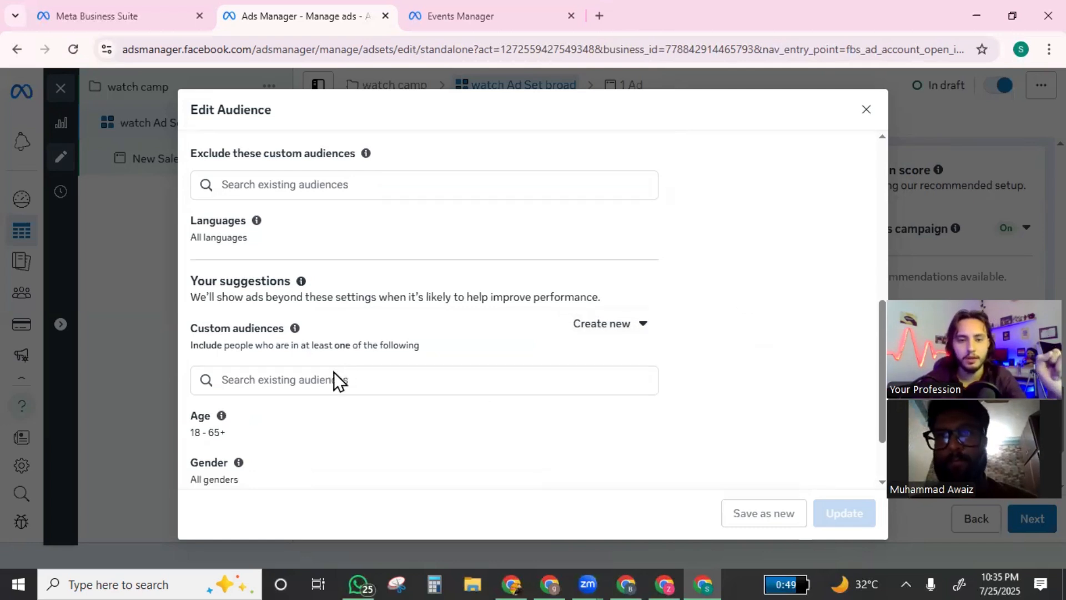
- Set the maximum age in the saved audience's suggestions to 55
{"action": "scroll", "coordinate": [334, 372], "scroll_direction": "down", "scroll_amount": 2}
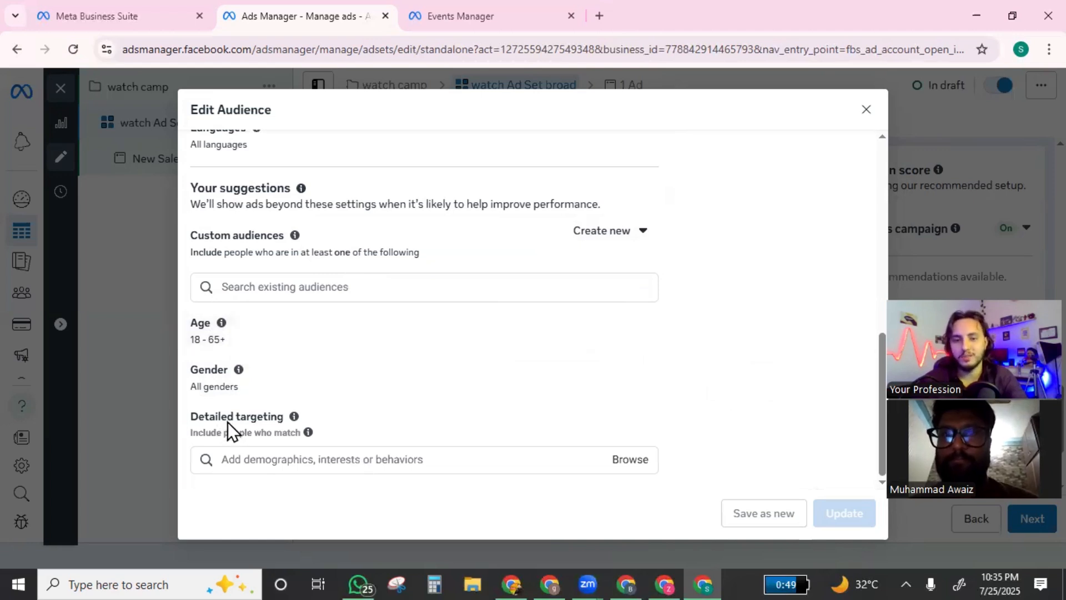
{"action": "left_click", "coordinate": [634, 333]}
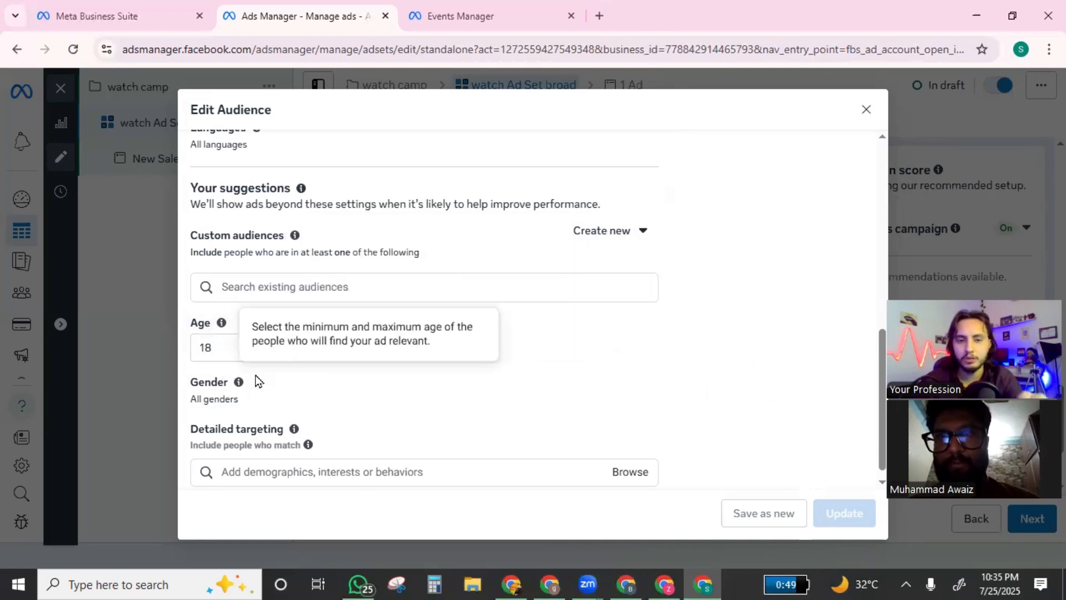
{"action": "left_click", "coordinate": [288, 363]}
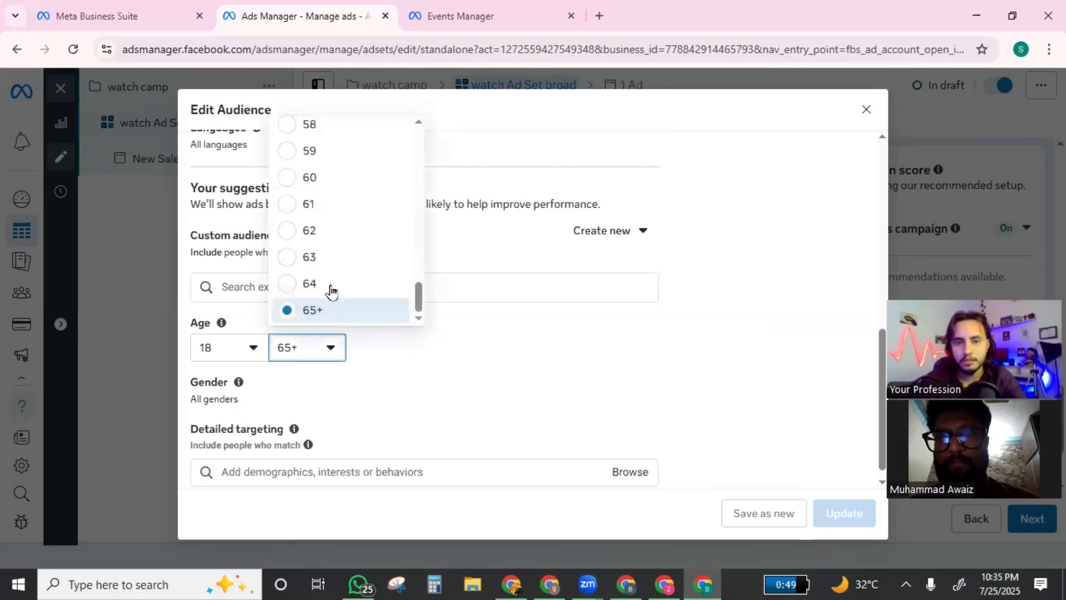
{"action": "scroll", "coordinate": [333, 294], "scroll_direction": "up", "scroll_amount": 3}
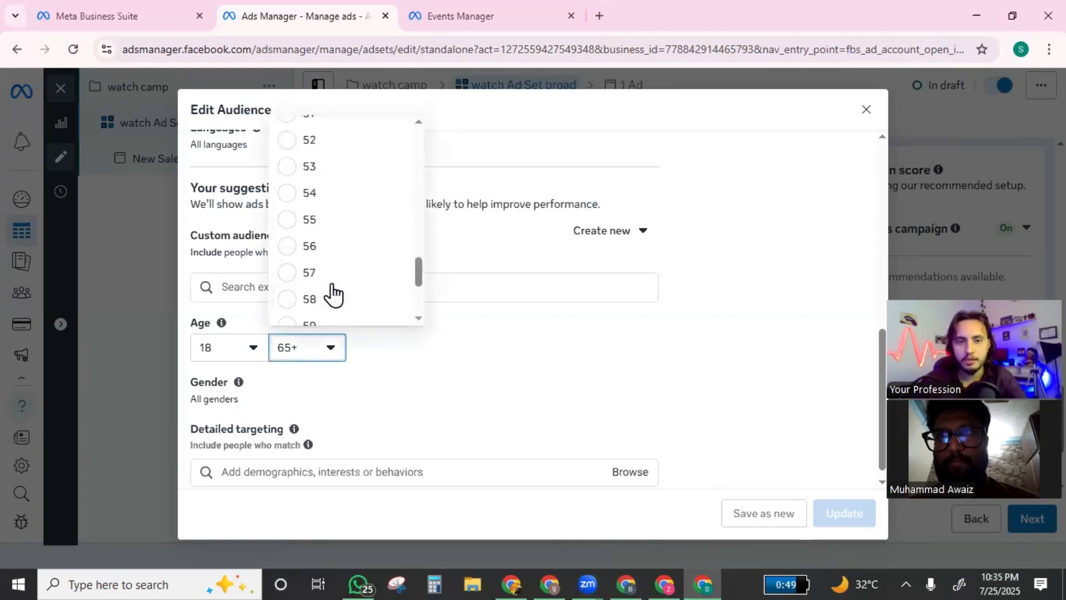
{"action": "left_click", "coordinate": [293, 221]}
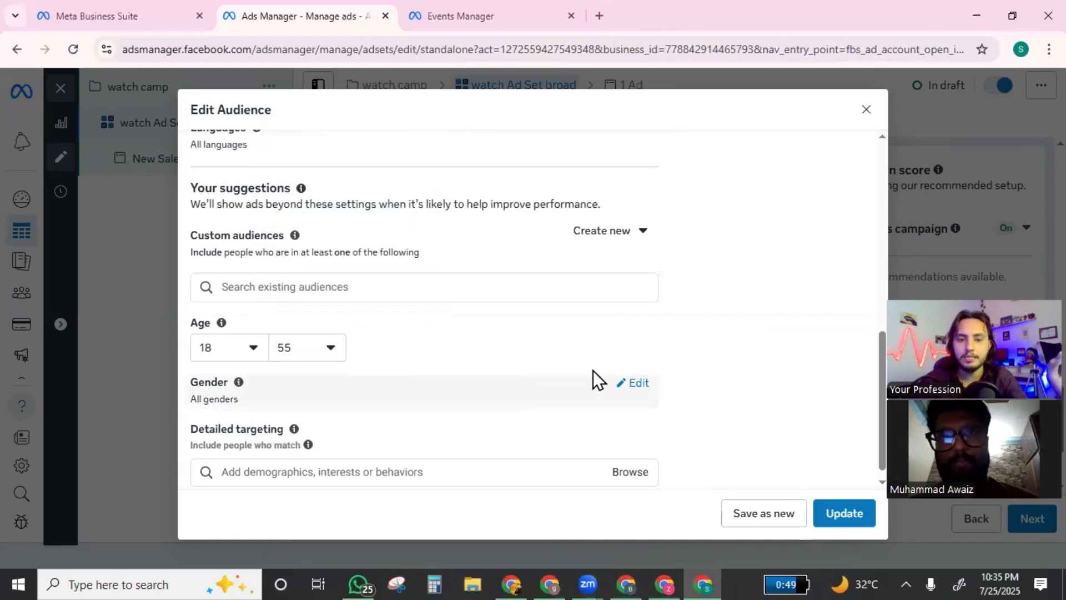
- Set the suggested gender to Men and update the saved audience
{"action": "left_click", "coordinate": [638, 383]}
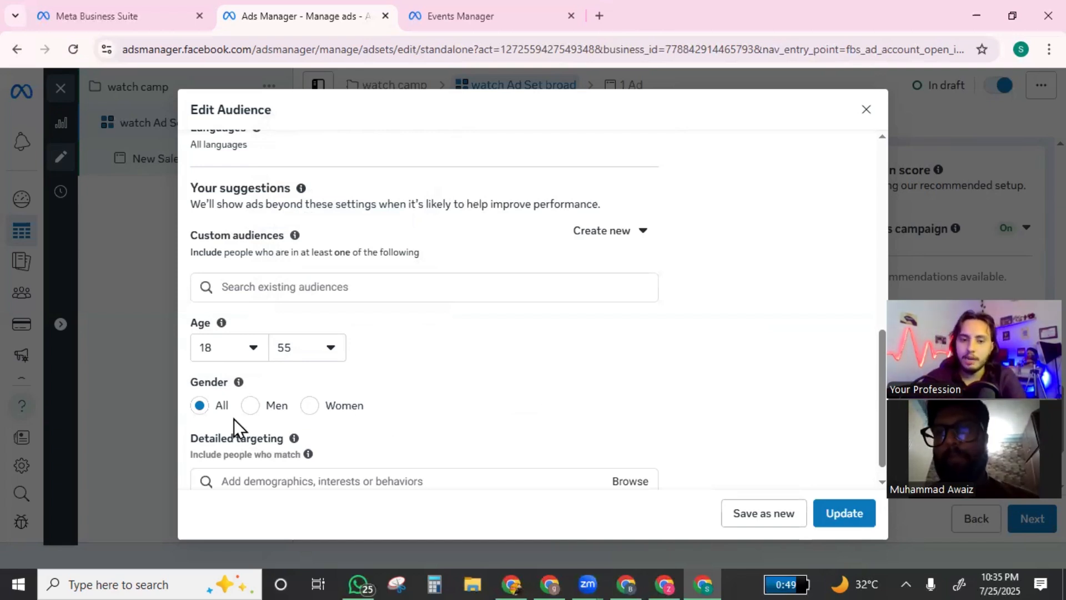
{"action": "left_click", "coordinate": [253, 408]}
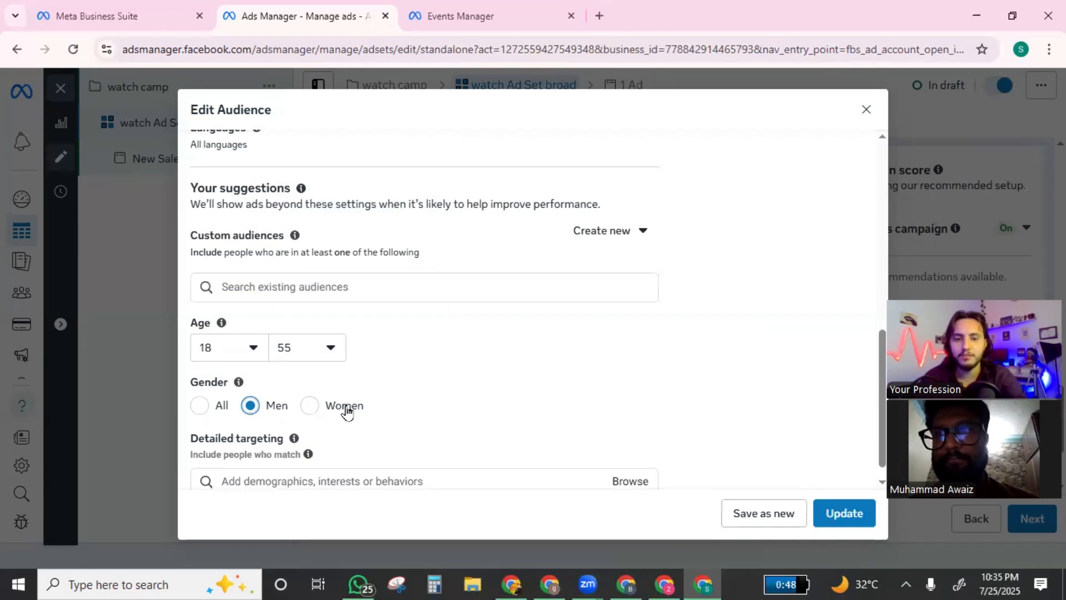
{"action": "scroll", "coordinate": [399, 390], "scroll_direction": "down", "scroll_amount": 1}
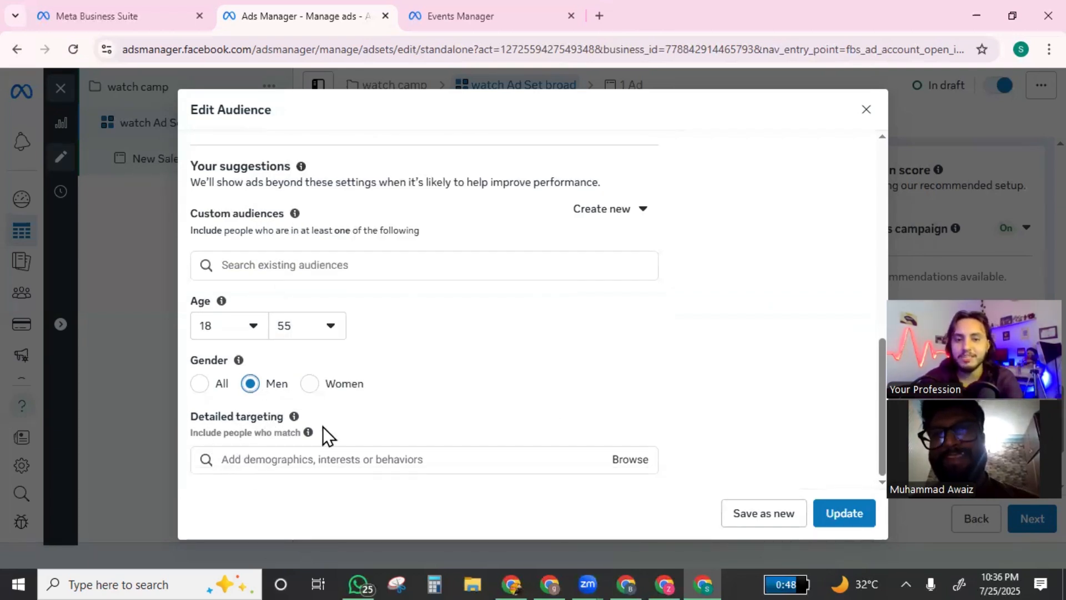
{"action": "left_click", "coordinate": [320, 461]}
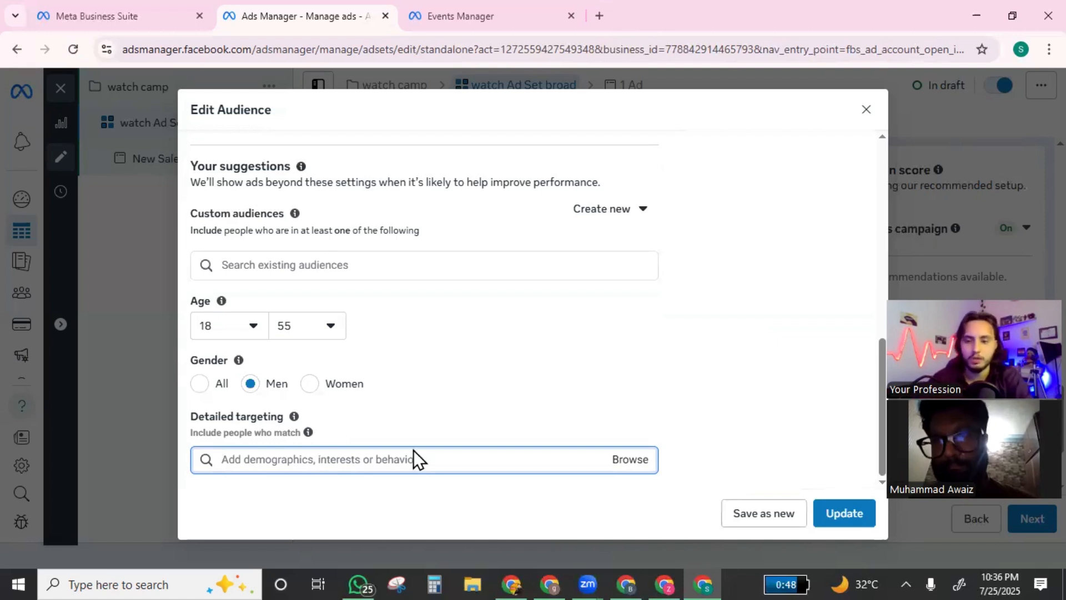
{"action": "left_click", "coordinate": [871, 514]}
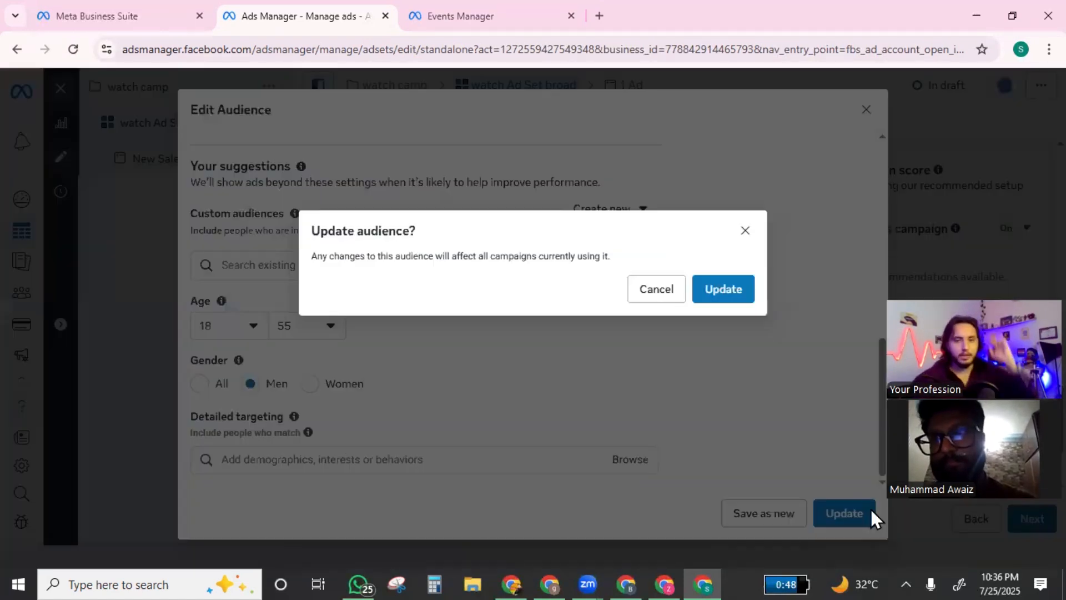
{"action": "left_click", "coordinate": [735, 296]}
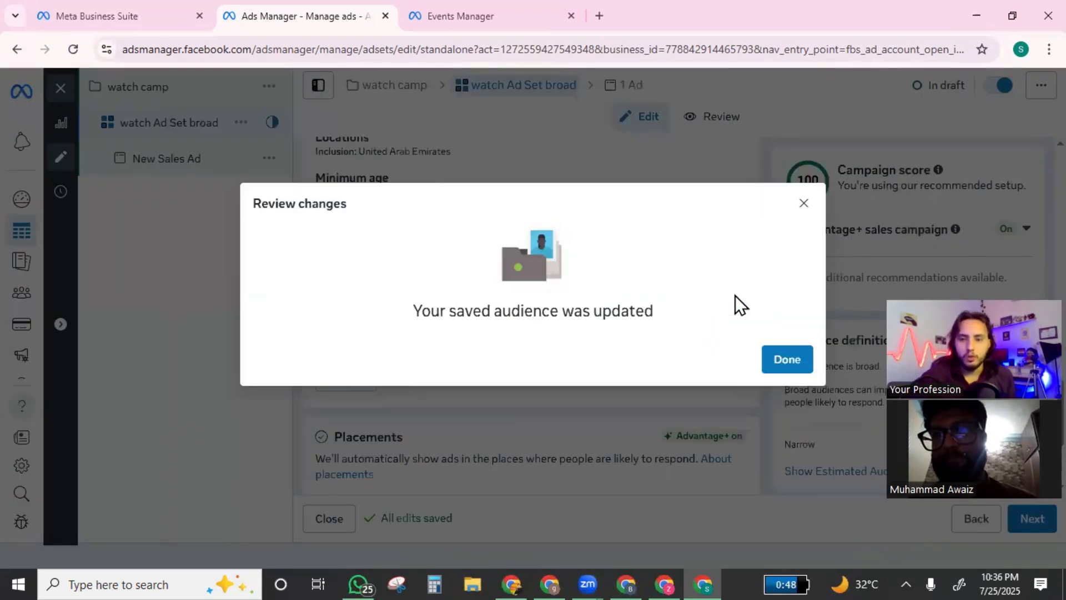
{"action": "left_click", "coordinate": [769, 360]}
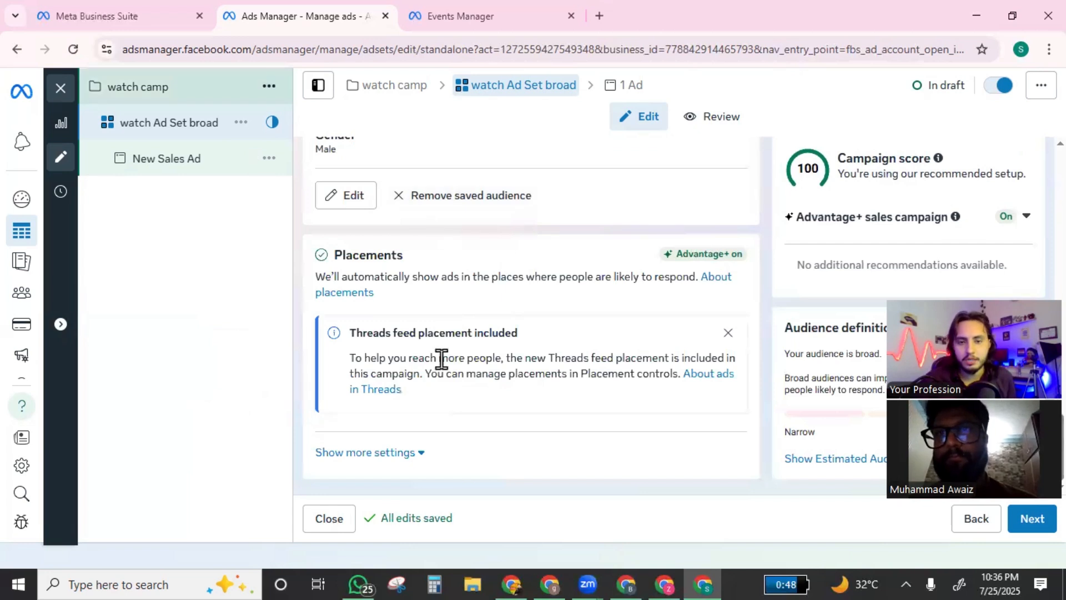
- Rename the new sales ad in the watch Ad Set broad as "watch Ad"
{"action": "left_click", "coordinate": [167, 161]}
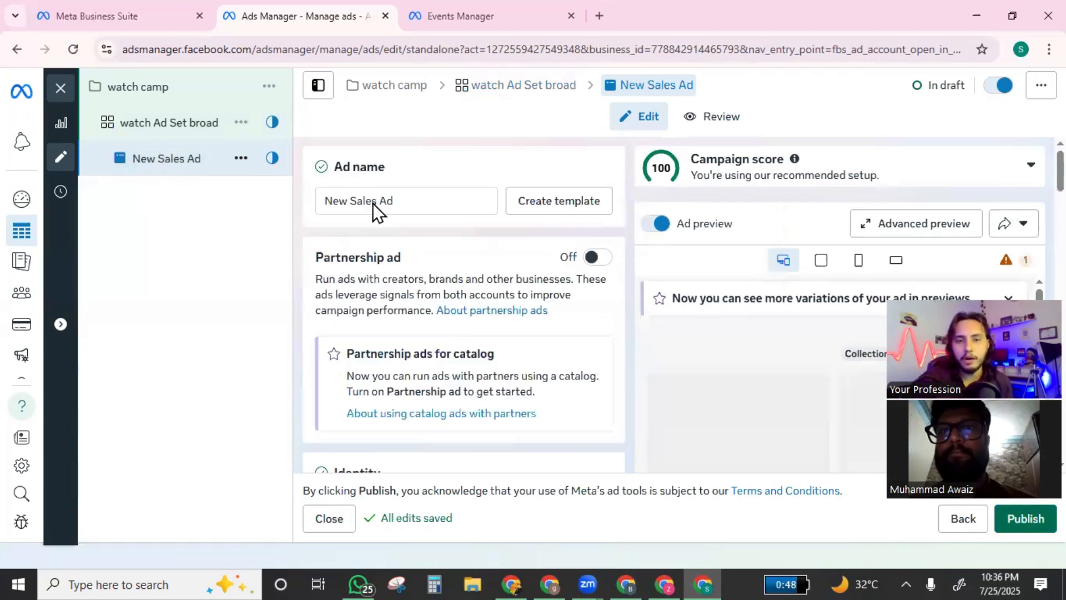
{"action": "left_click_drag", "start_coordinate": [380, 201], "coordinate": [320, 211]}
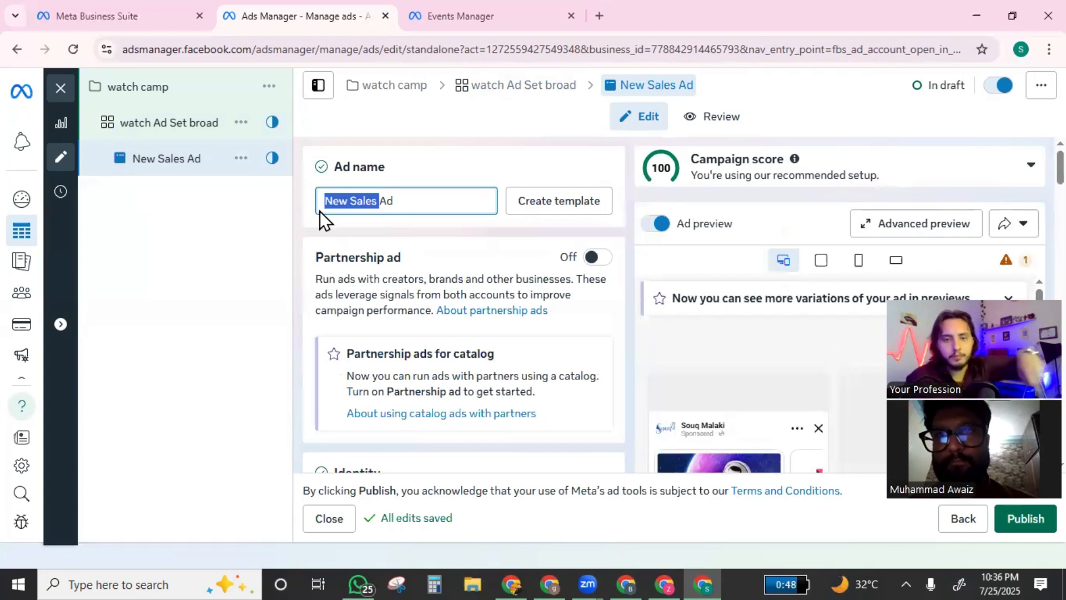
{"action": "key", "text": "BackSpace"}
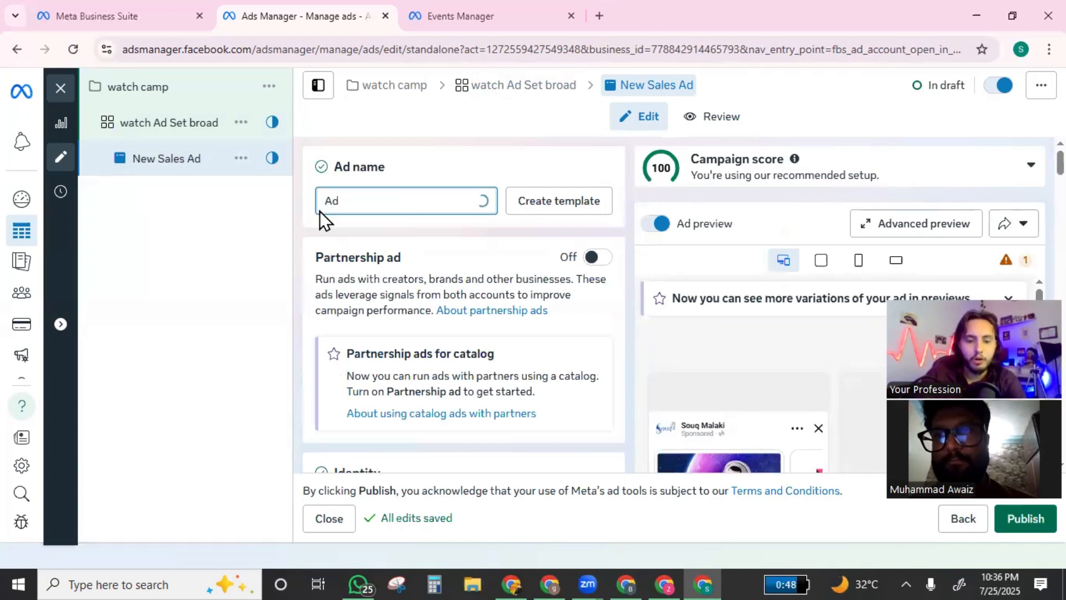
{"action": "type", "text": "watch"}
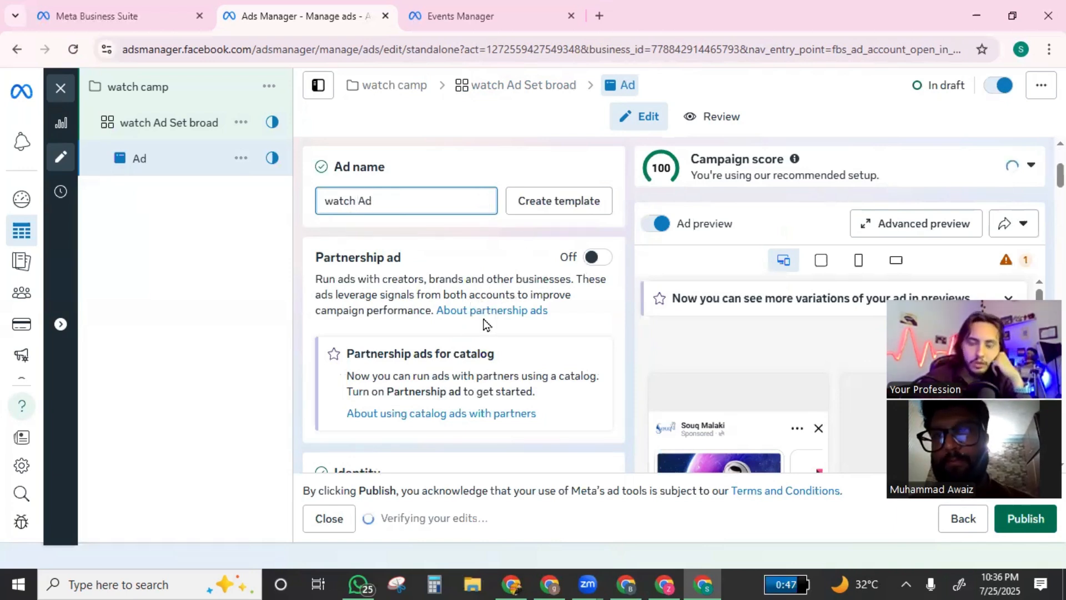
- Set the ad's creative source to Manual upload and its format to Single image or video
{"action": "scroll", "coordinate": [483, 323], "scroll_direction": "down", "scroll_amount": 5}
{"action": "scroll", "coordinate": [368, 396], "scroll_direction": "up", "scroll_amount": 3}
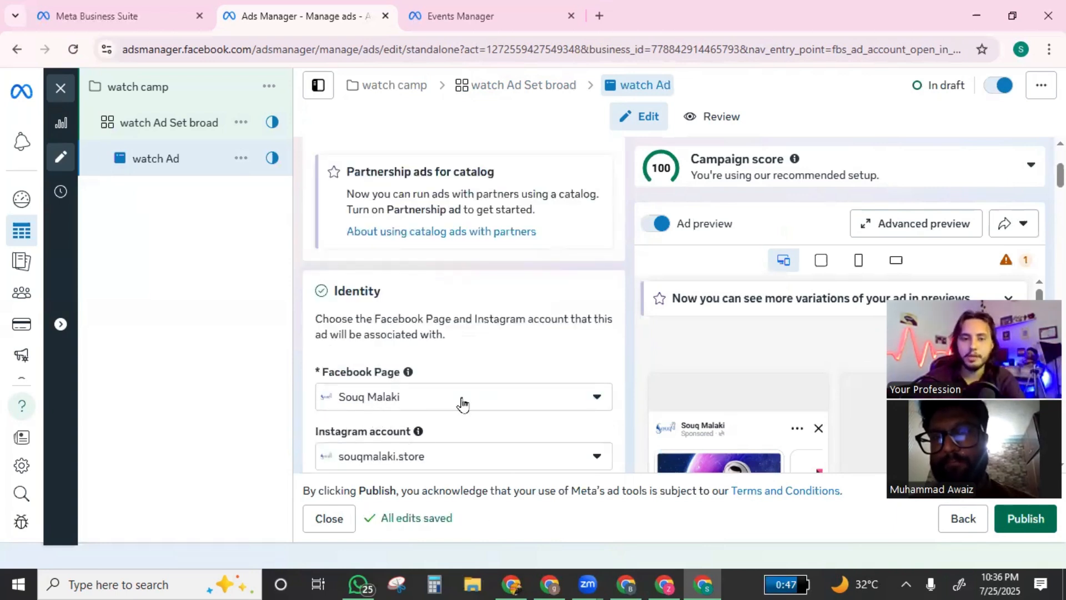
{"action": "scroll", "coordinate": [472, 311], "scroll_direction": "down", "scroll_amount": 3}
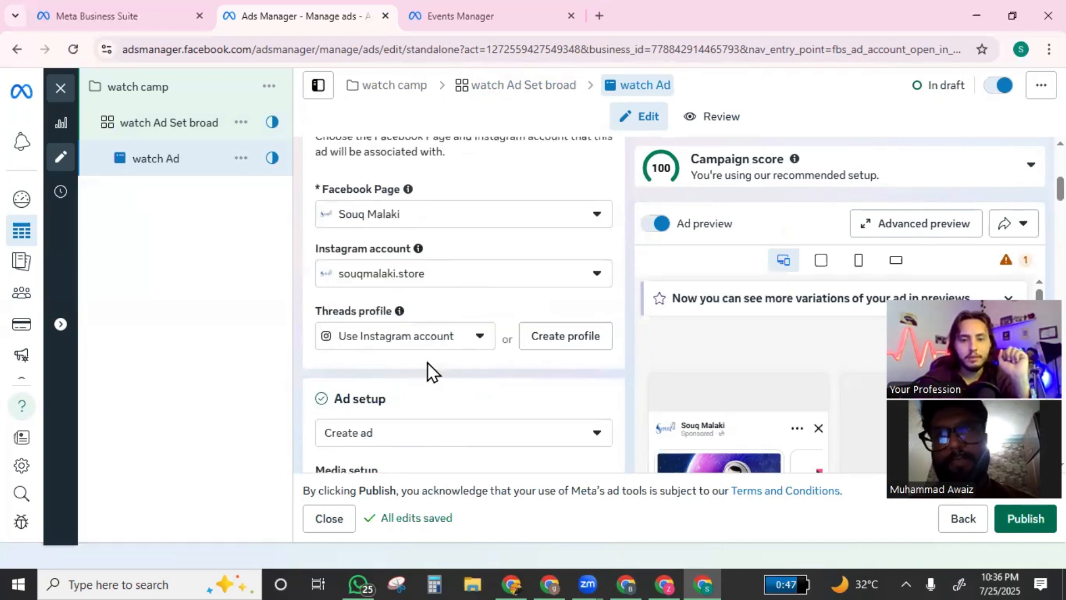
{"action": "scroll", "coordinate": [321, 253], "scroll_direction": "down", "scroll_amount": 3}
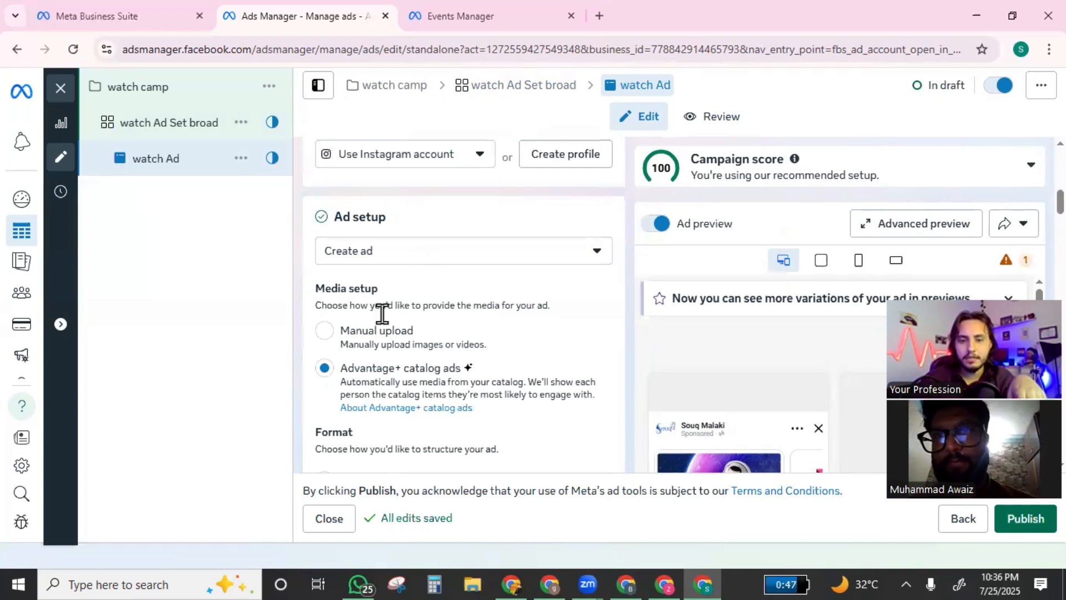
{"action": "left_click", "coordinate": [319, 338]}
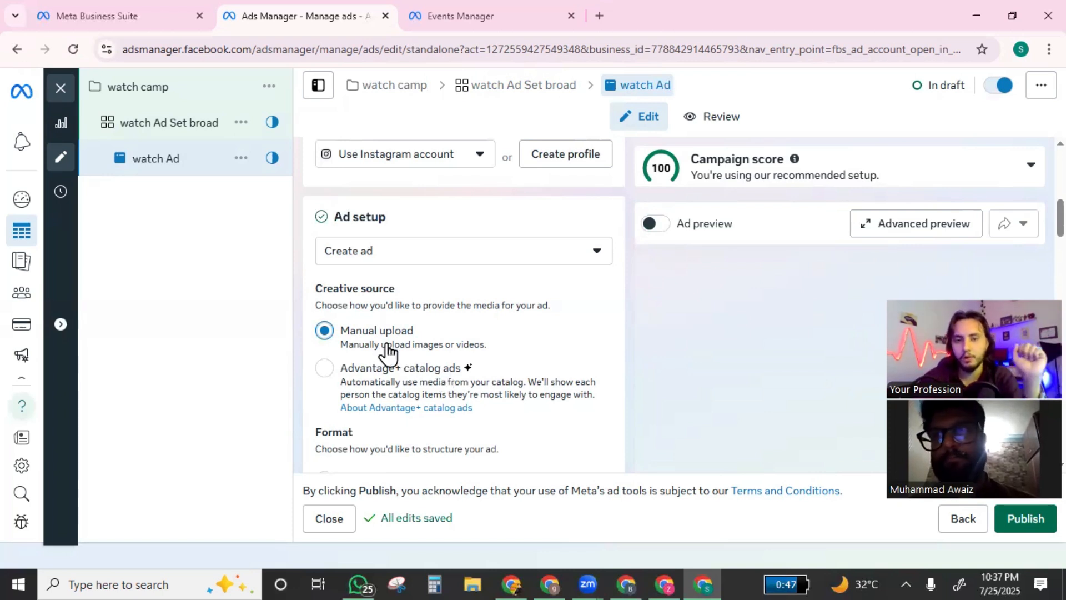
{"action": "scroll", "coordinate": [387, 352], "scroll_direction": "down", "scroll_amount": 3}
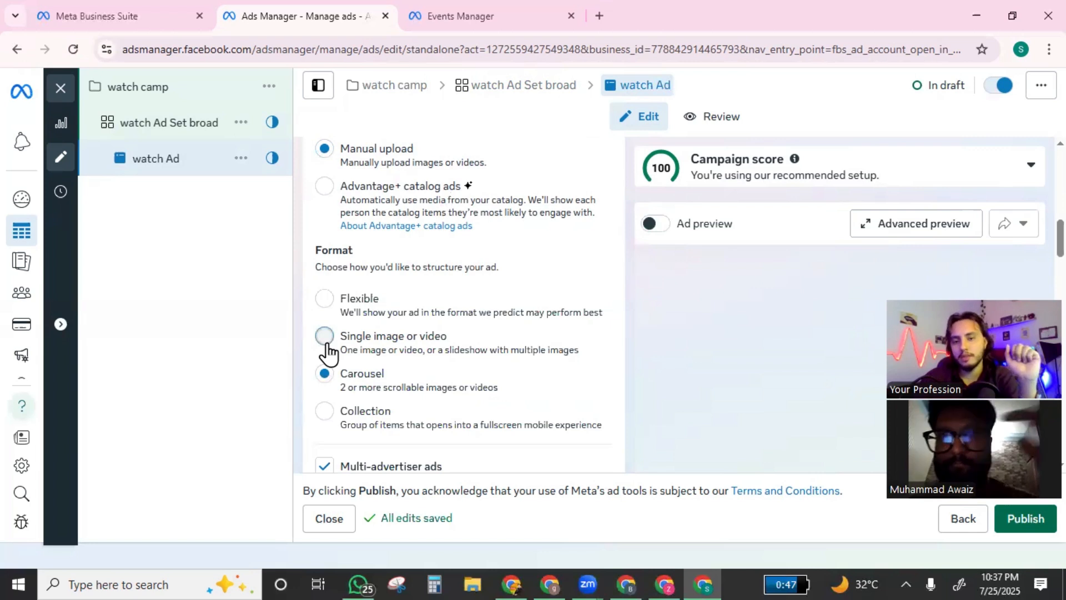
{"action": "left_click", "coordinate": [326, 344]}
{"action": "scroll", "coordinate": [467, 322], "scroll_direction": "down", "scroll_amount": 3}
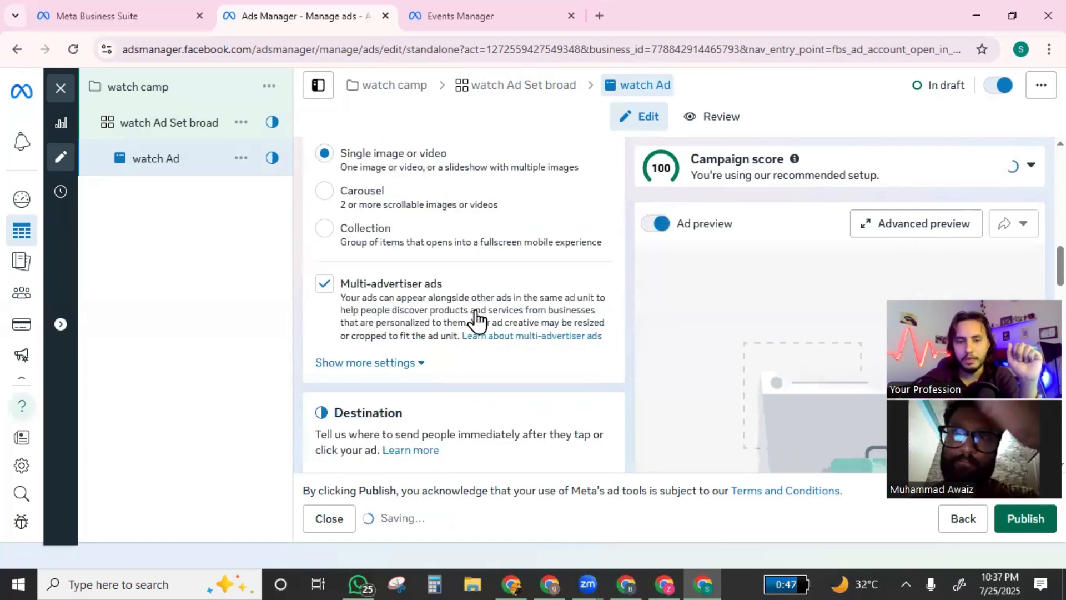
- Examine the Website URL and Display link fields in the watch Ad's Destination section
{"action": "scroll", "coordinate": [500, 334], "scroll_direction": "down", "scroll_amount": 3}
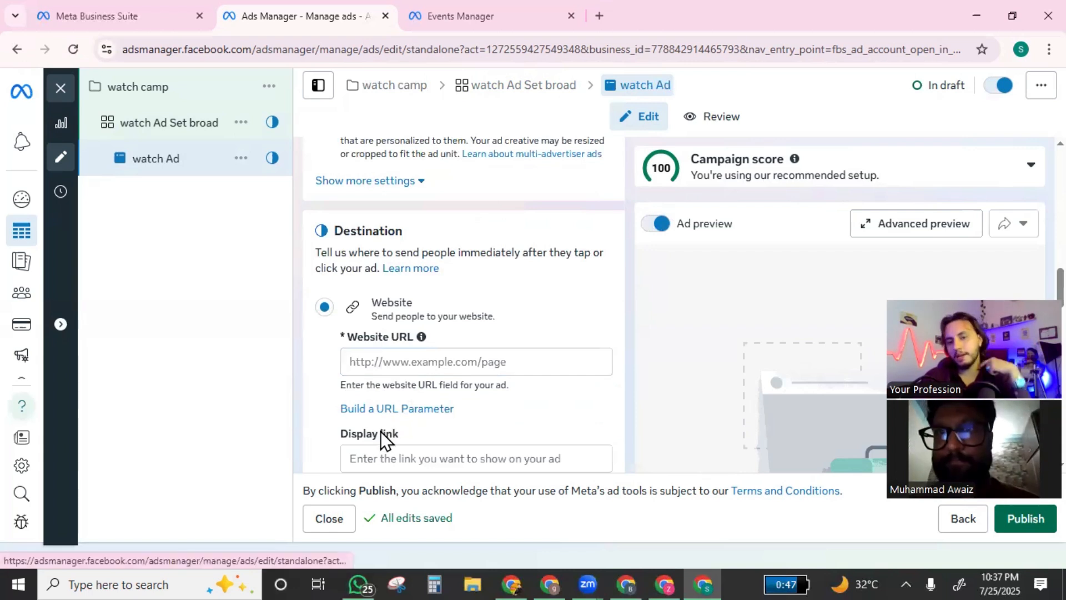
{"action": "double_click", "coordinate": [361, 336]}
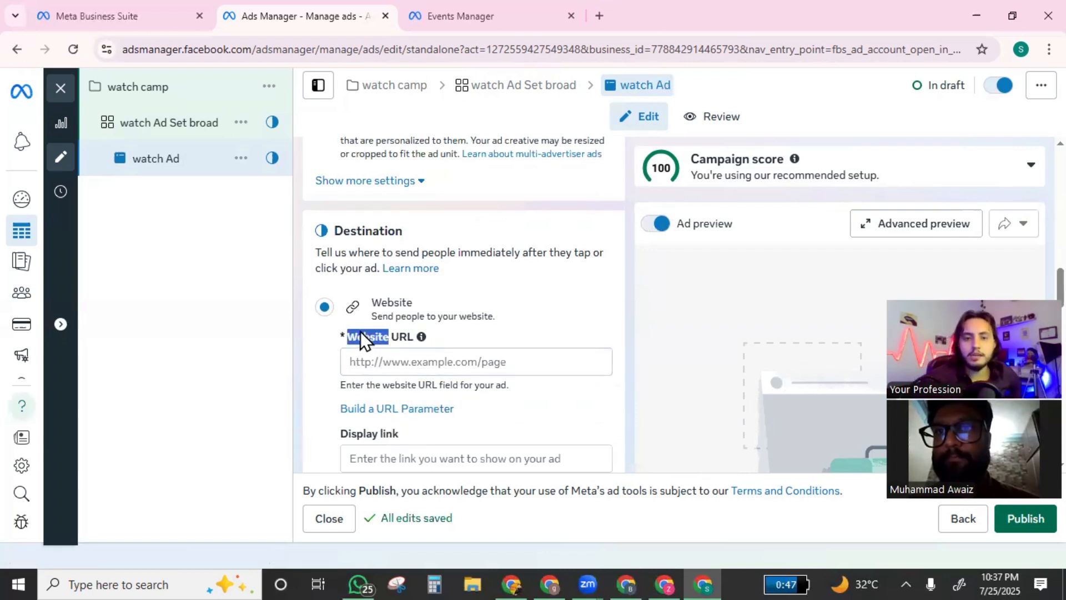
{"action": "left_click", "coordinate": [390, 360]}
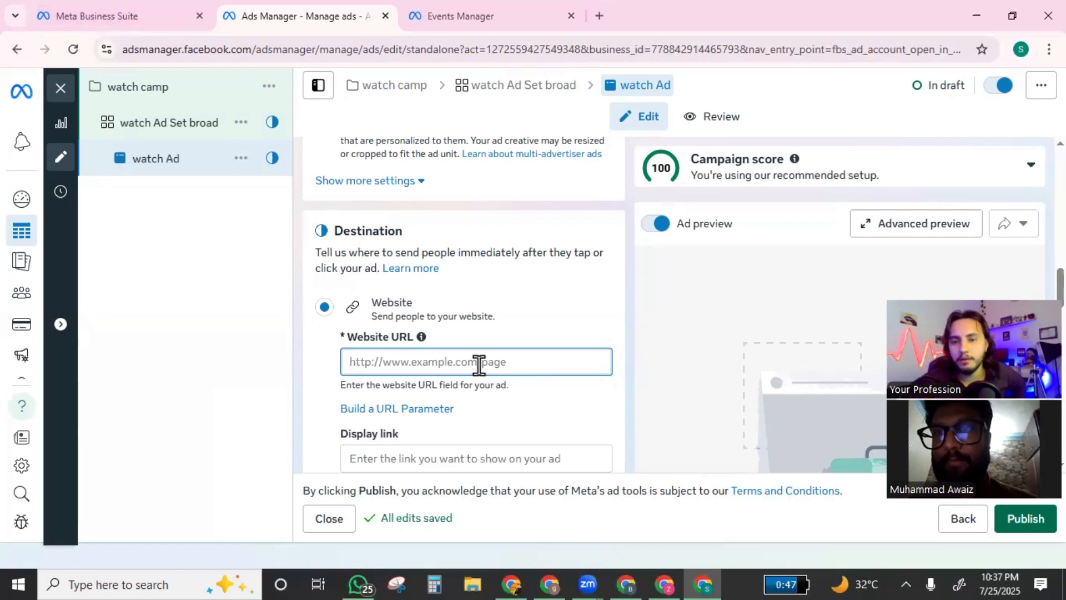
{"action": "scroll", "coordinate": [478, 362], "scroll_direction": "down", "scroll_amount": 3}
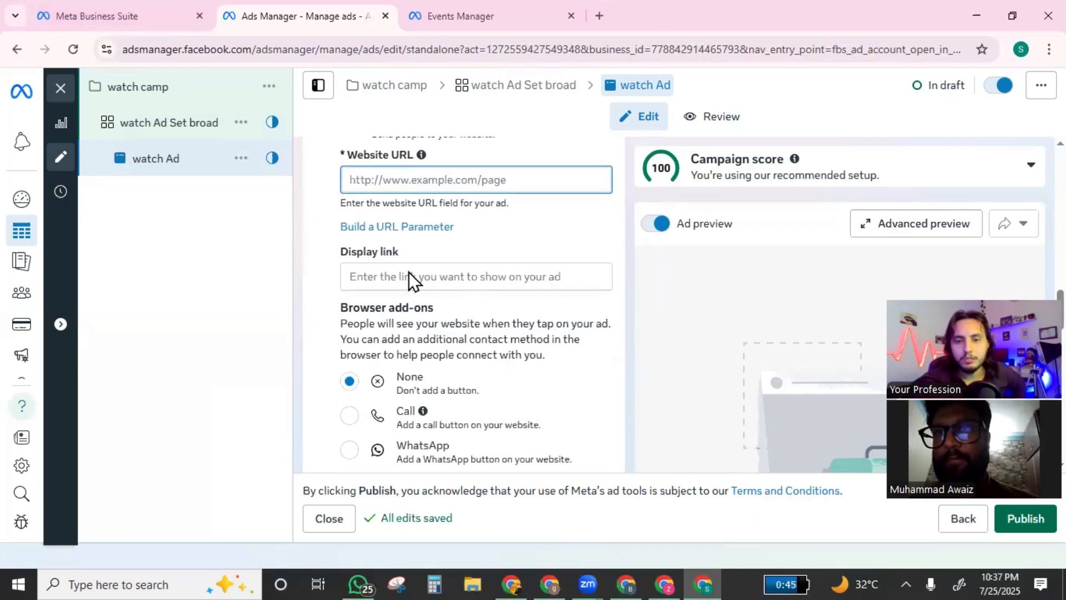
{"action": "left_click", "coordinate": [408, 272]}
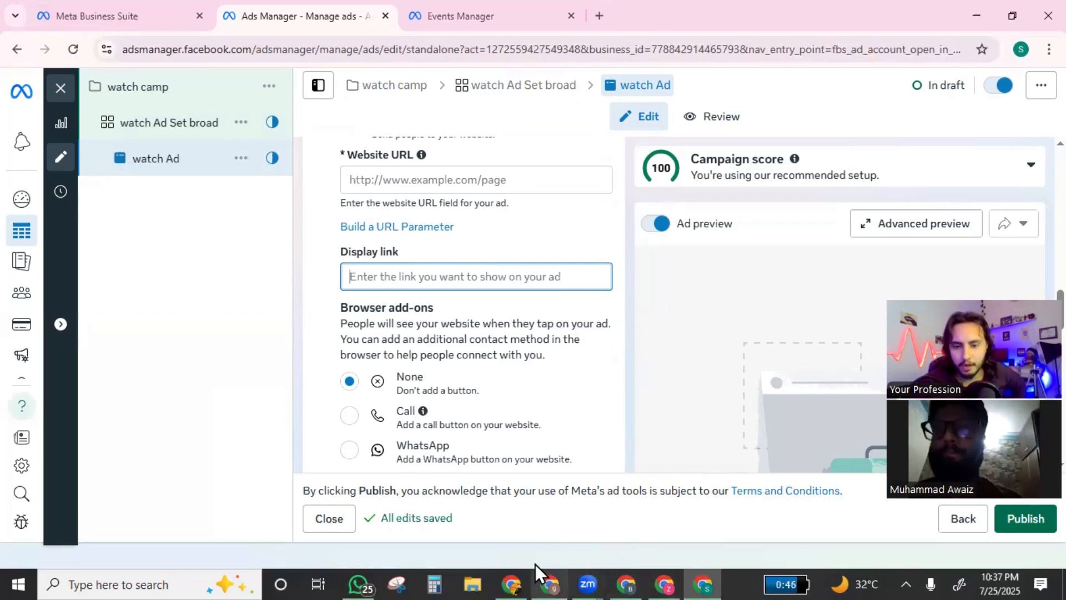
- Switch to the Bliss Supplies store and inspect the web address of the 3-Port Fast USB Car Charger product page
{"action": "left_click", "coordinate": [622, 572]}
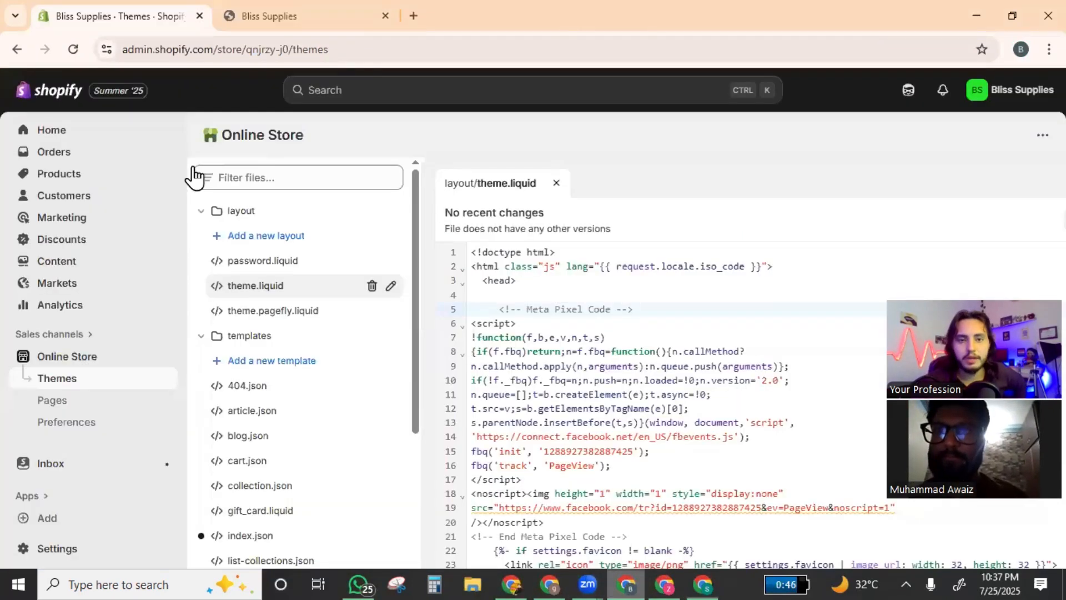
{"action": "key", "text": "ctrl+Tab"}
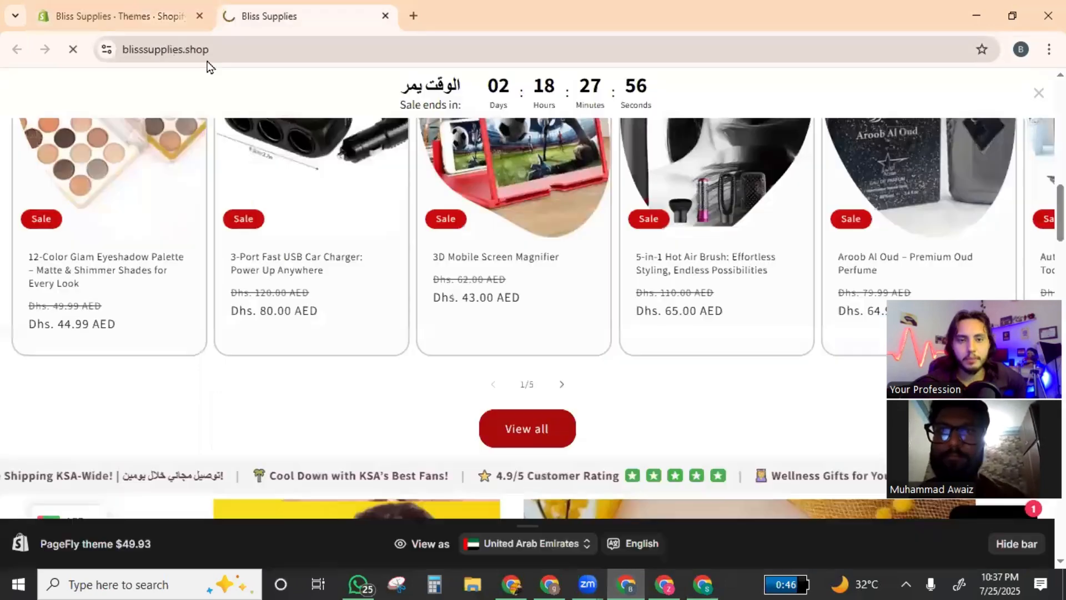
{"action": "double_click", "coordinate": [196, 53]}
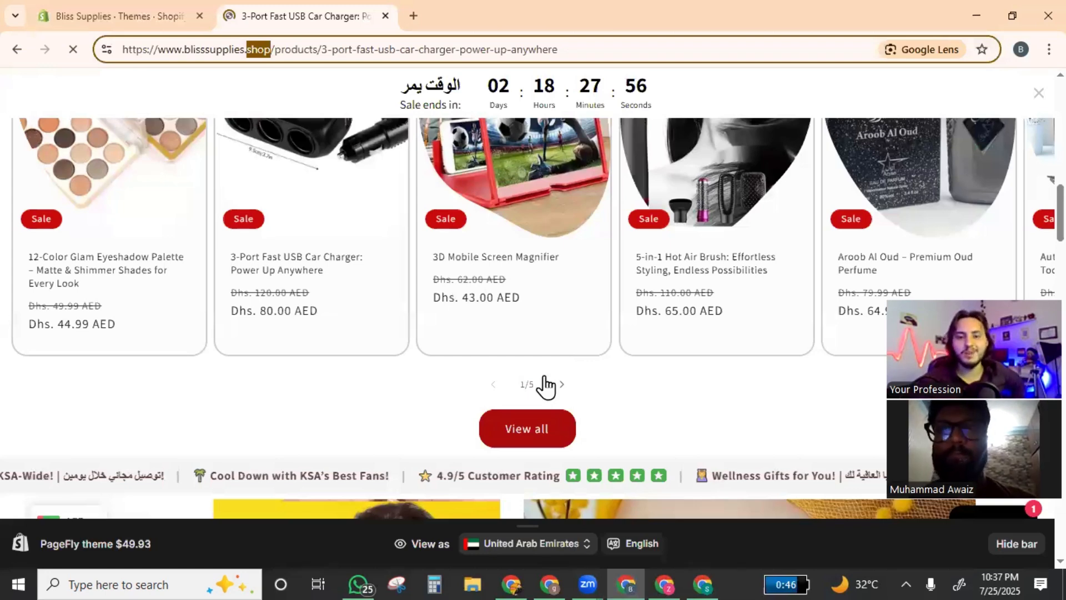
- Return to Ads Manager and review the Display link field and browser add-on options for the website destination
{"action": "key", "text": "alt+Tab"}
{"action": "scroll", "coordinate": [542, 358], "scroll_direction": "down", "scroll_amount": 3}
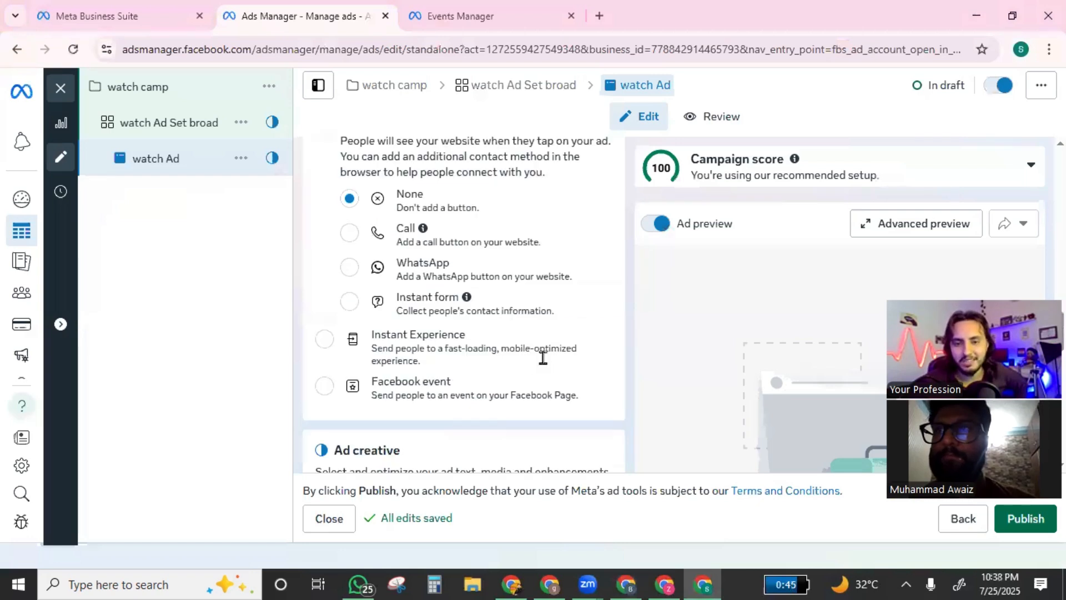
{"action": "scroll", "coordinate": [538, 355], "scroll_direction": "up", "scroll_amount": 3}
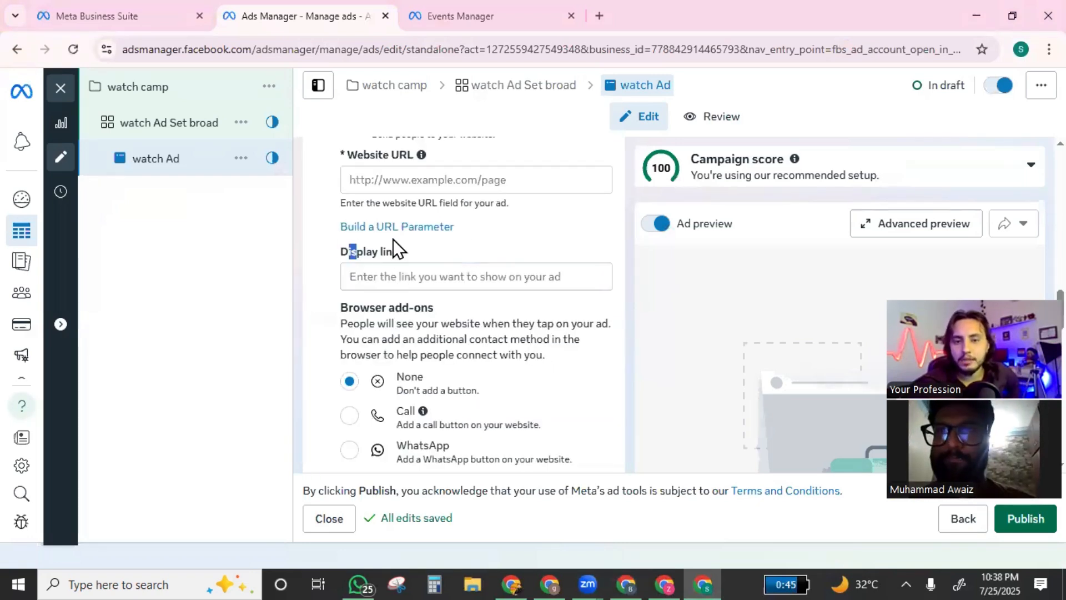
{"action": "left_click_drag", "start_coordinate": [393, 251], "coordinate": [349, 254]}
{"action": "left_click", "coordinate": [359, 218]}
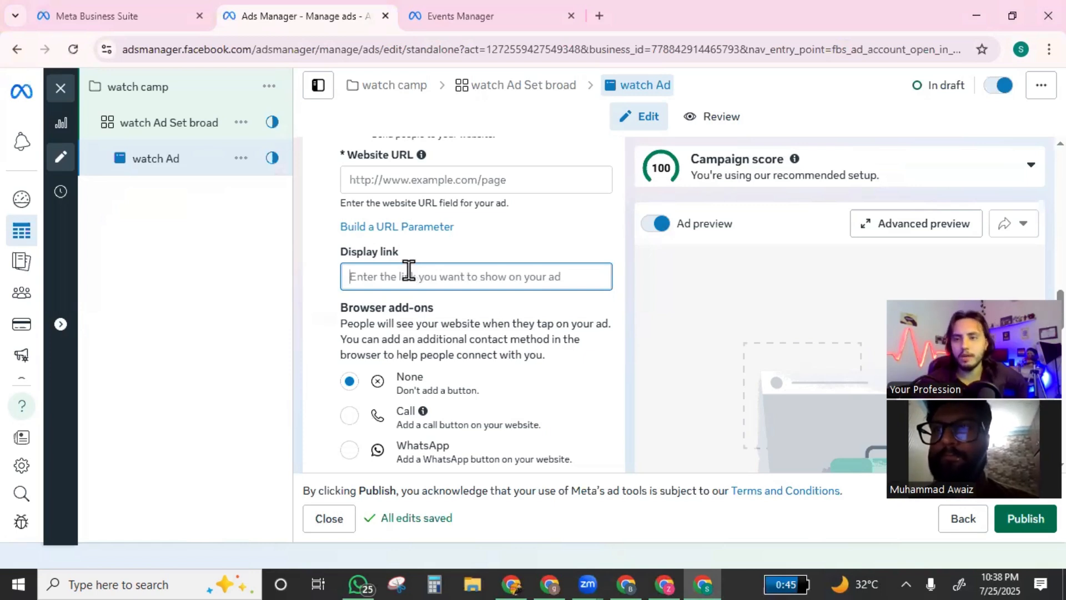
- Start setting up the watch Ad's creative as a video ad
{"action": "scroll", "coordinate": [435, 316], "scroll_direction": "down", "scroll_amount": 3}
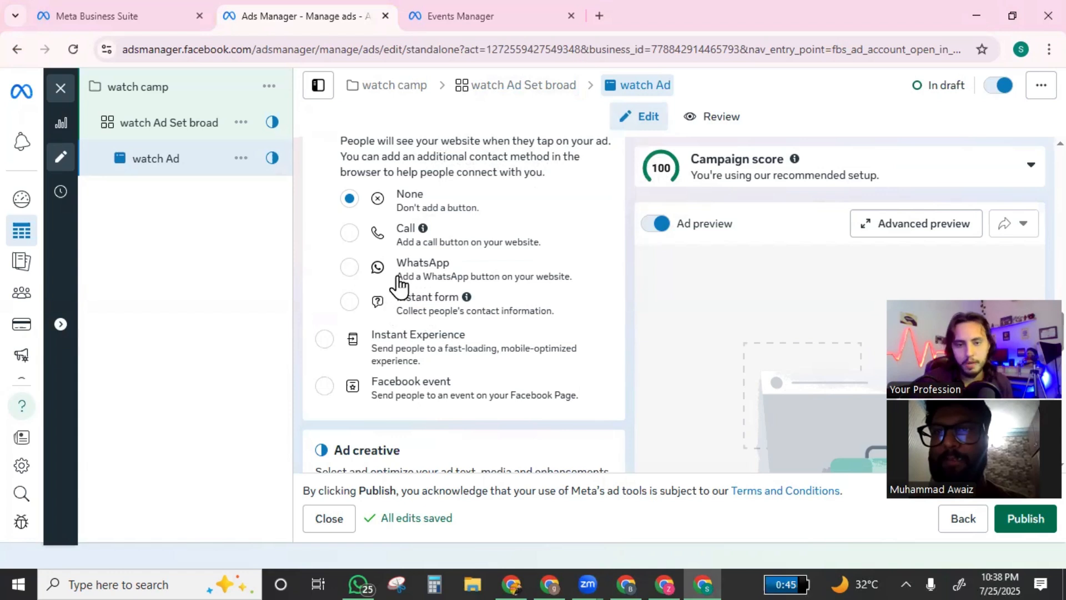
{"action": "scroll", "coordinate": [466, 285], "scroll_direction": "down", "scroll_amount": 3}
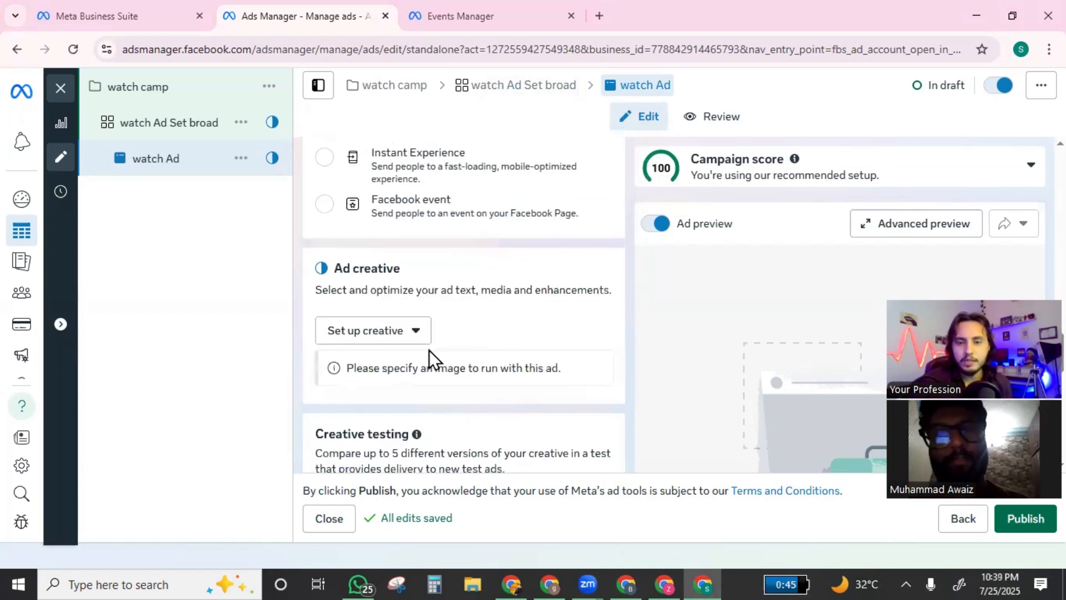
{"action": "left_click", "coordinate": [409, 335]}
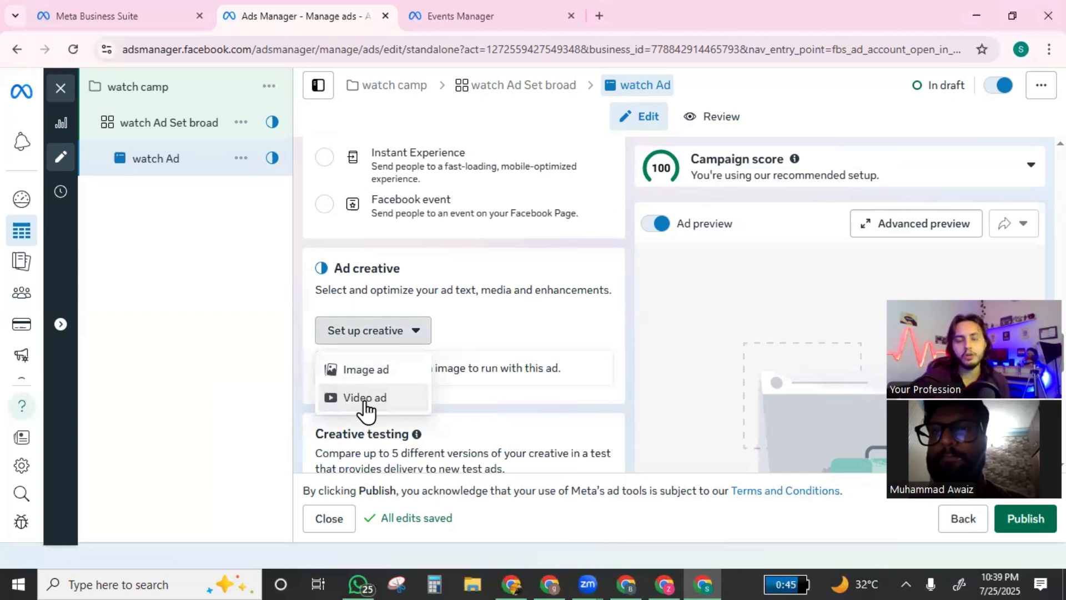
{"action": "left_click", "coordinate": [365, 400]}
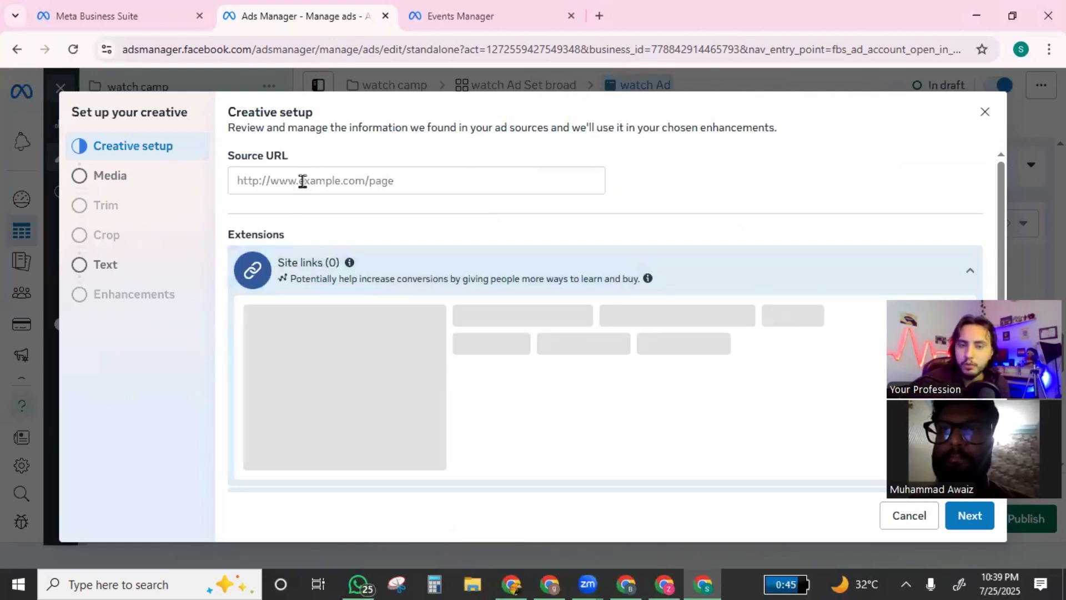
- Examine the source URL, site links and catalog items options in the video ad's creative setup
{"action": "left_click", "coordinate": [304, 182]}
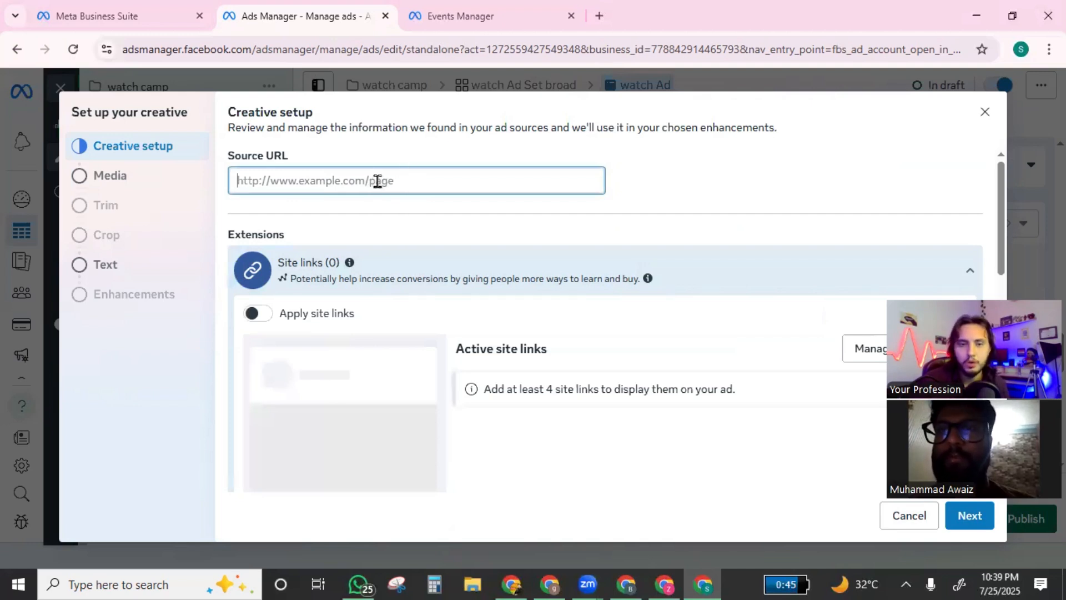
{"action": "scroll", "coordinate": [557, 350], "scroll_direction": "down", "scroll_amount": 1}
{"action": "scroll", "coordinate": [387, 425], "scroll_direction": "down", "scroll_amount": 5}
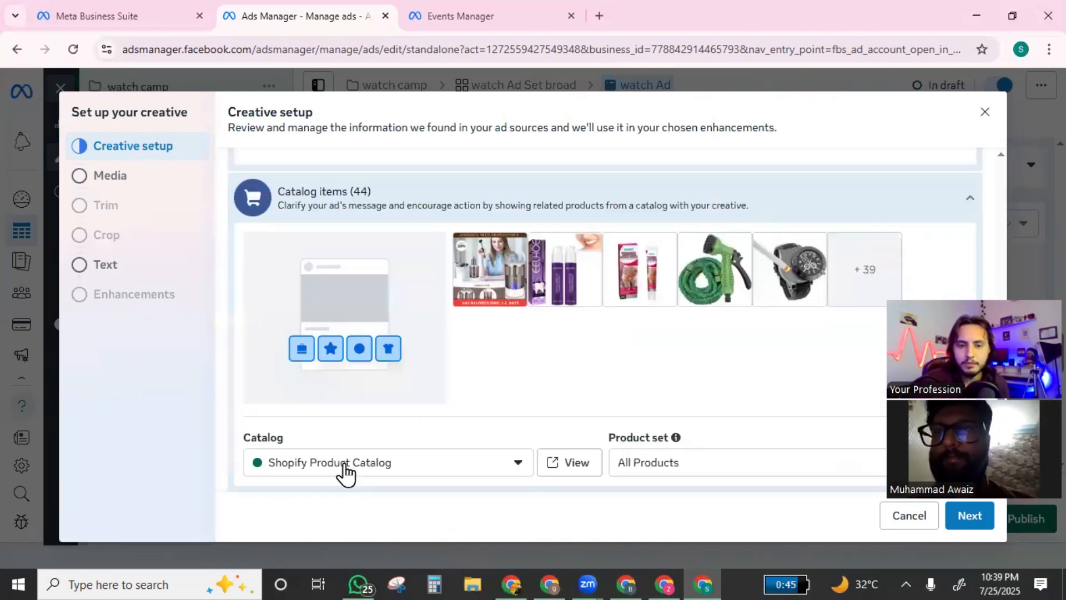
{"action": "scroll", "coordinate": [569, 417], "scroll_direction": "up", "scroll_amount": 3}
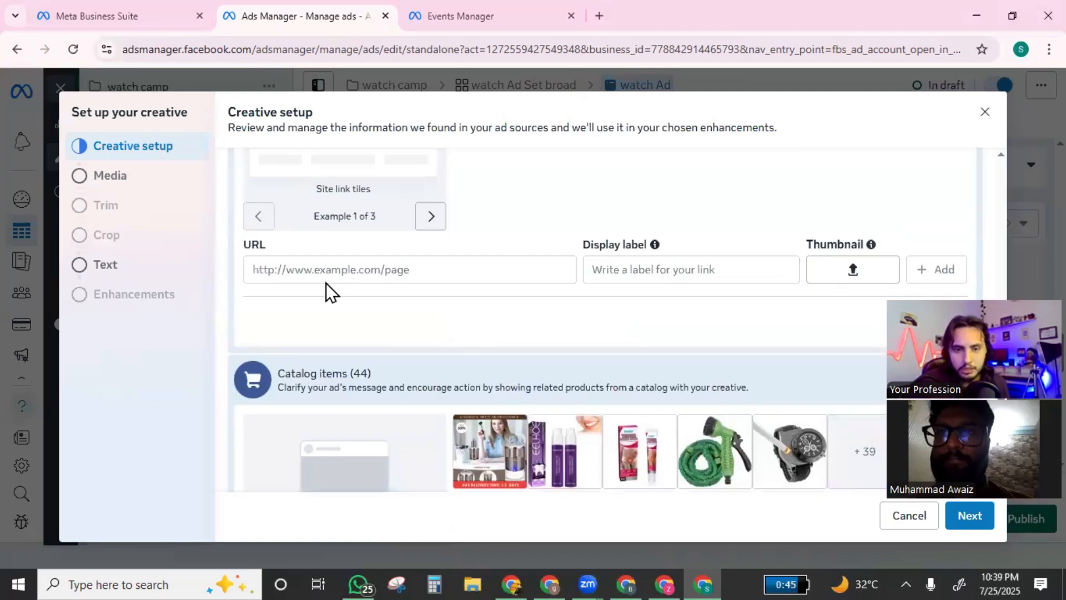
{"action": "left_click", "coordinate": [327, 267]}
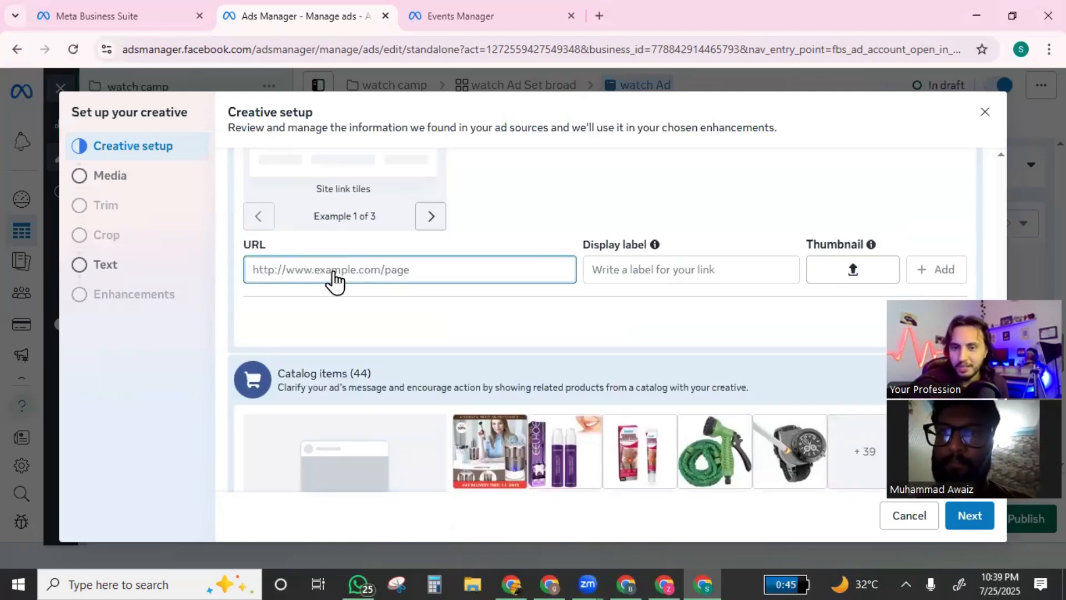
{"action": "scroll", "coordinate": [383, 264], "scroll_direction": "up", "scroll_amount": 3}
{"action": "scroll", "coordinate": [428, 309], "scroll_direction": "down", "scroll_amount": 5}
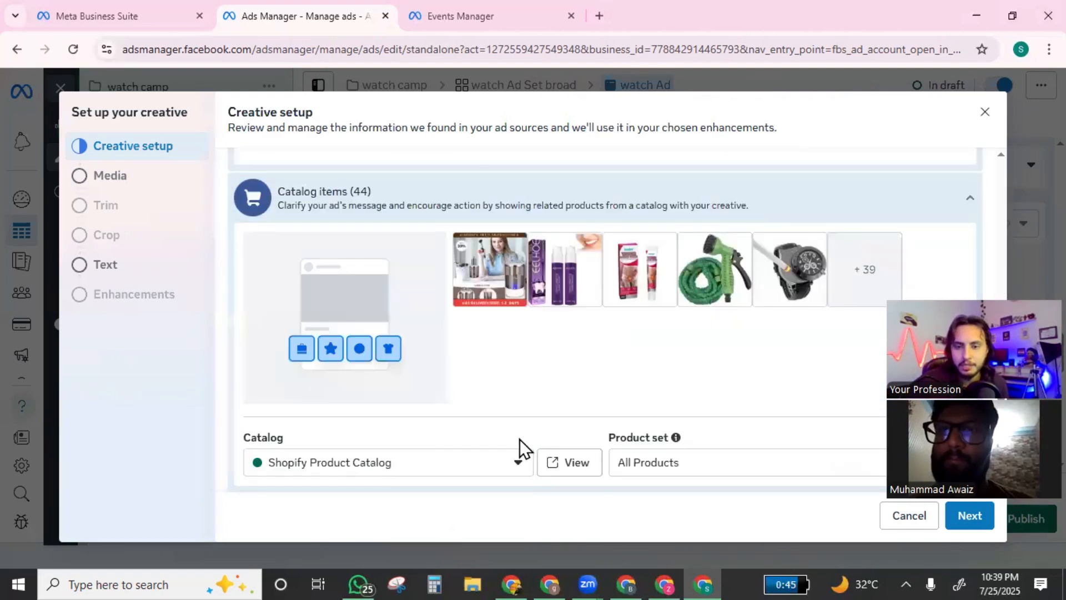
{"action": "scroll", "coordinate": [673, 272], "scroll_direction": "up", "scroll_amount": 3}
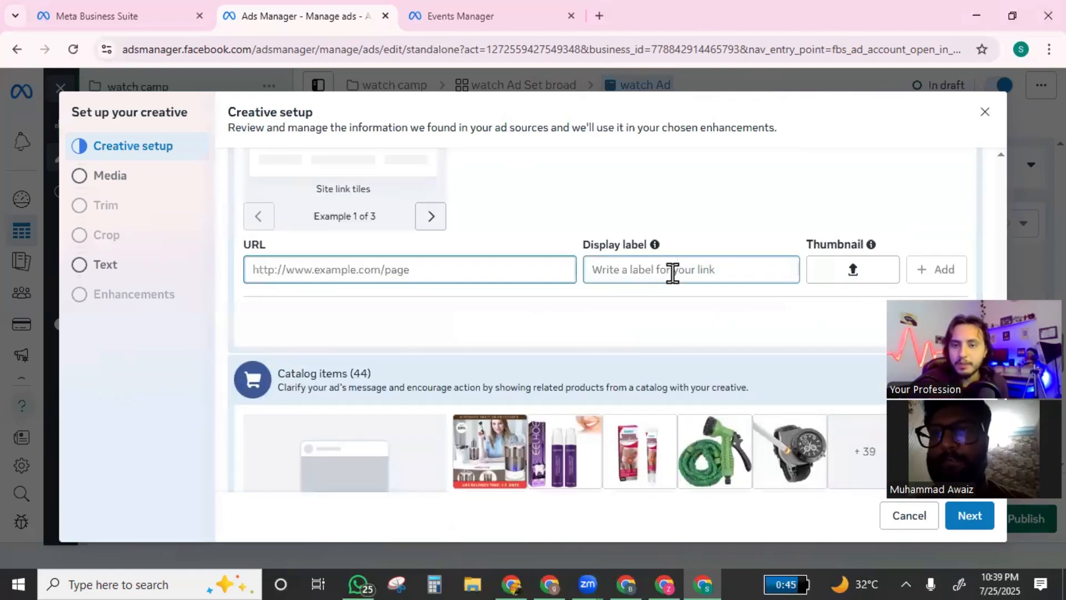
{"action": "left_click", "coordinate": [673, 273]}
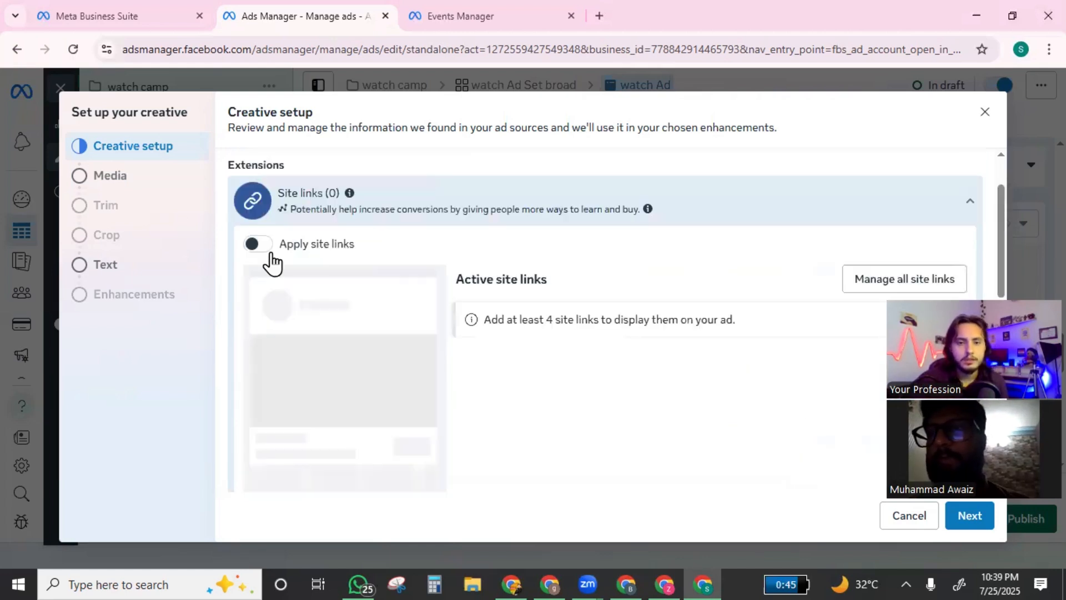
- Browse the account and Instagram videos in the creative's Media stage and check the option to upload new media
{"action": "left_click", "coordinate": [103, 182]}
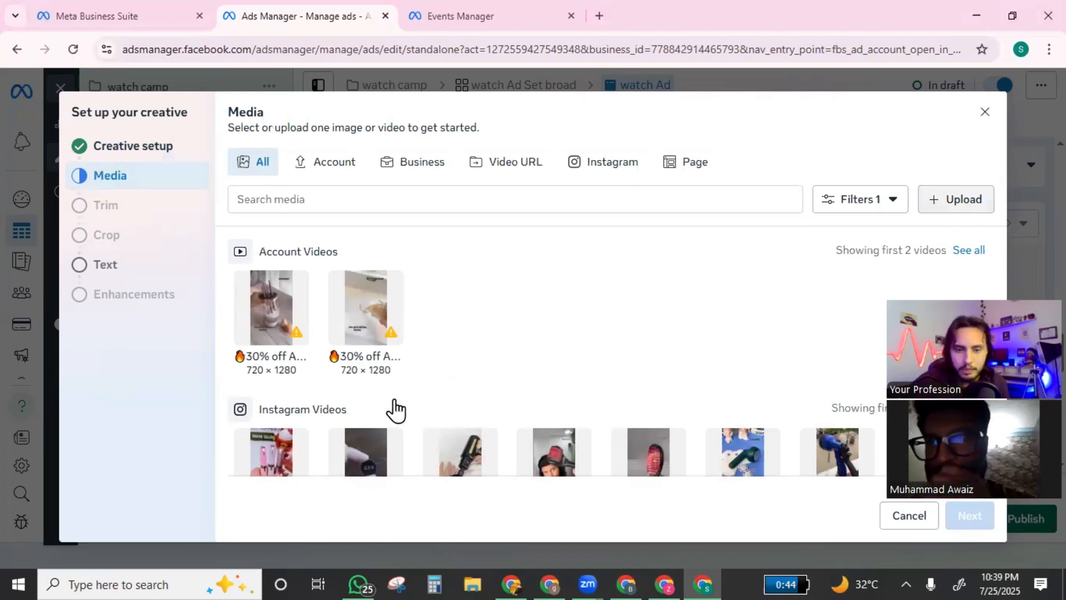
{"action": "scroll", "coordinate": [394, 409], "scroll_direction": "down", "scroll_amount": 3}
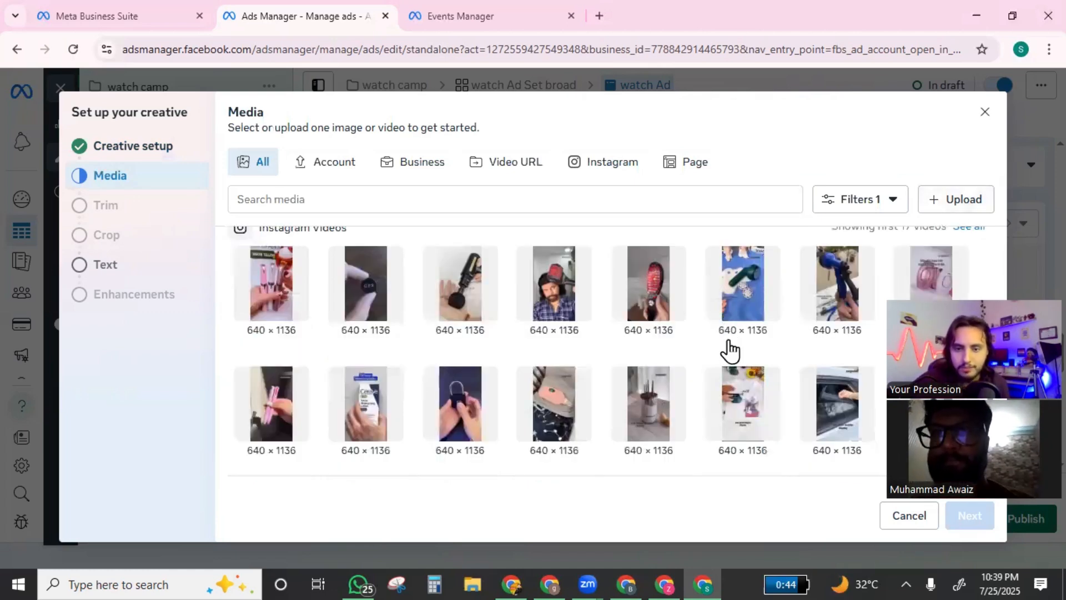
{"action": "scroll", "coordinate": [729, 341], "scroll_direction": "up", "scroll_amount": 2}
{"action": "scroll", "coordinate": [595, 222], "scroll_direction": "up", "scroll_amount": 2}
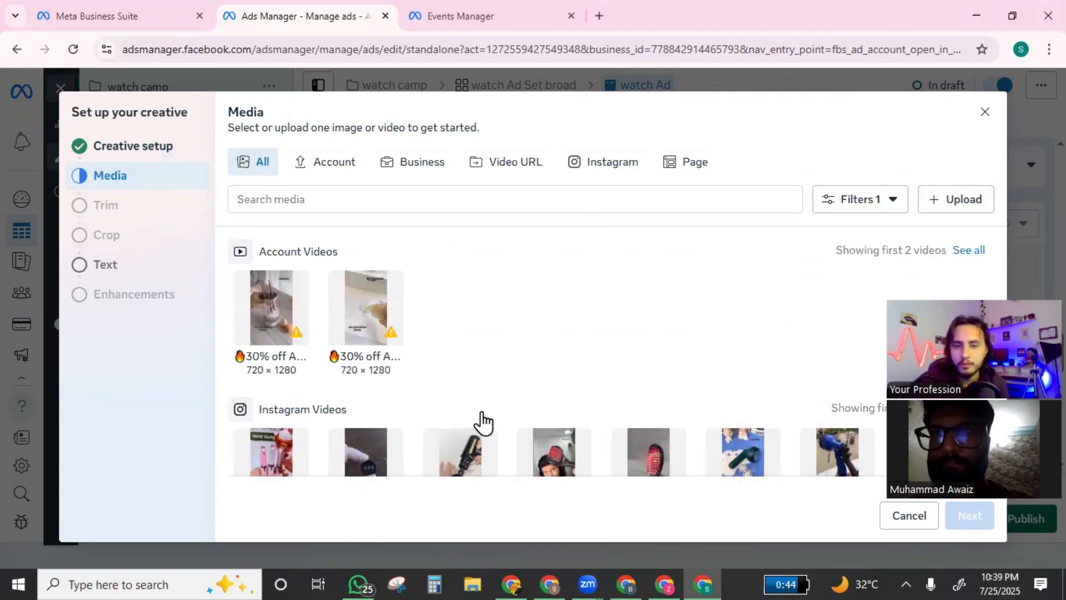
{"action": "left_click", "coordinate": [959, 198]}
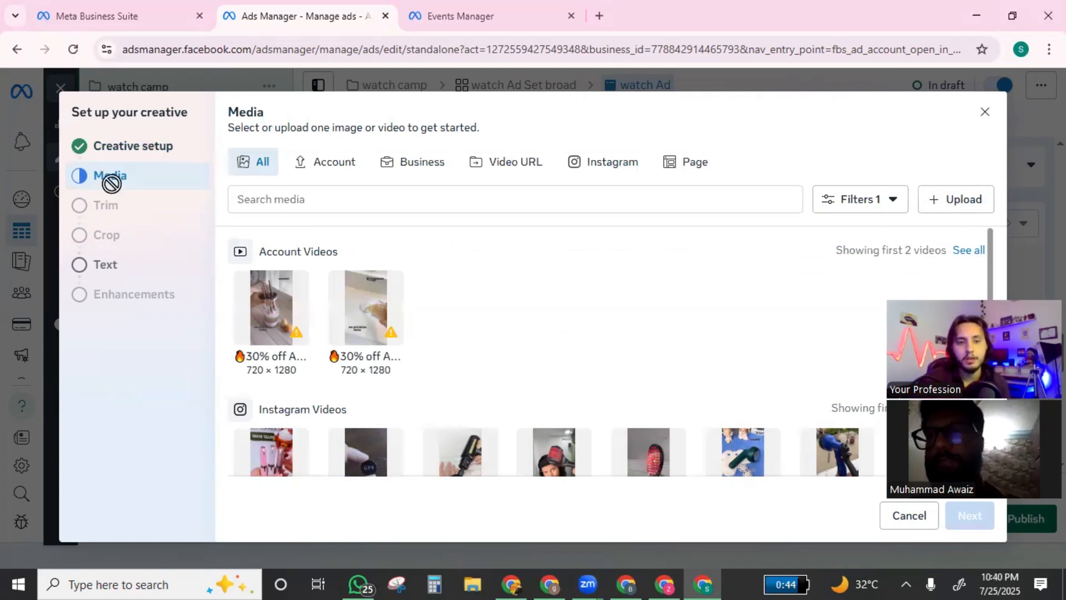
- Open the creative's Text stage and look over the primary text, headline and description fields
{"action": "left_click", "coordinate": [82, 279]}
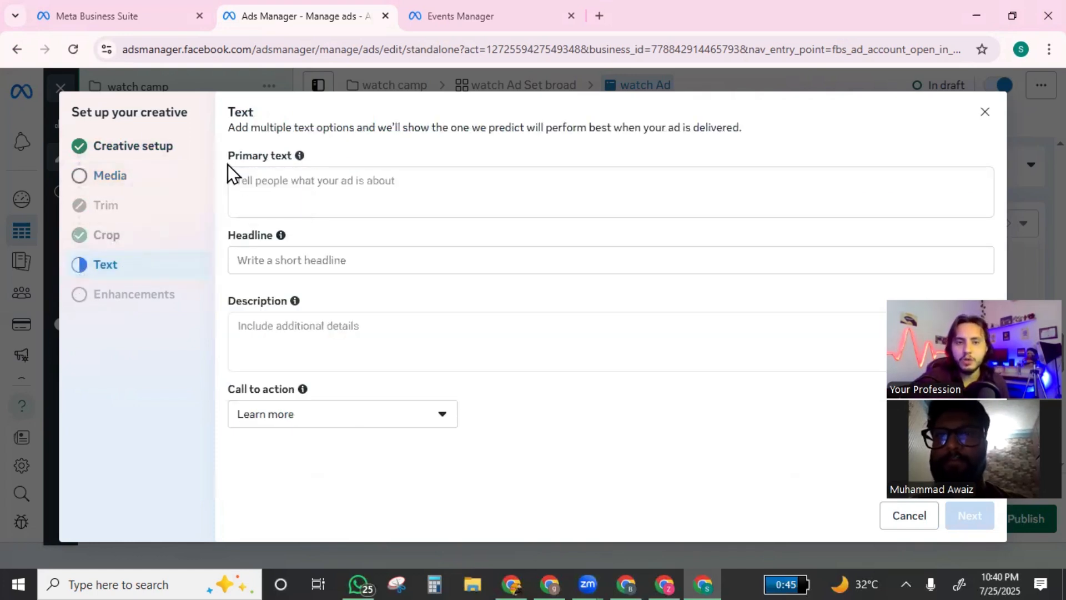
{"action": "left_click_drag", "start_coordinate": [242, 301], "coordinate": [278, 292]}
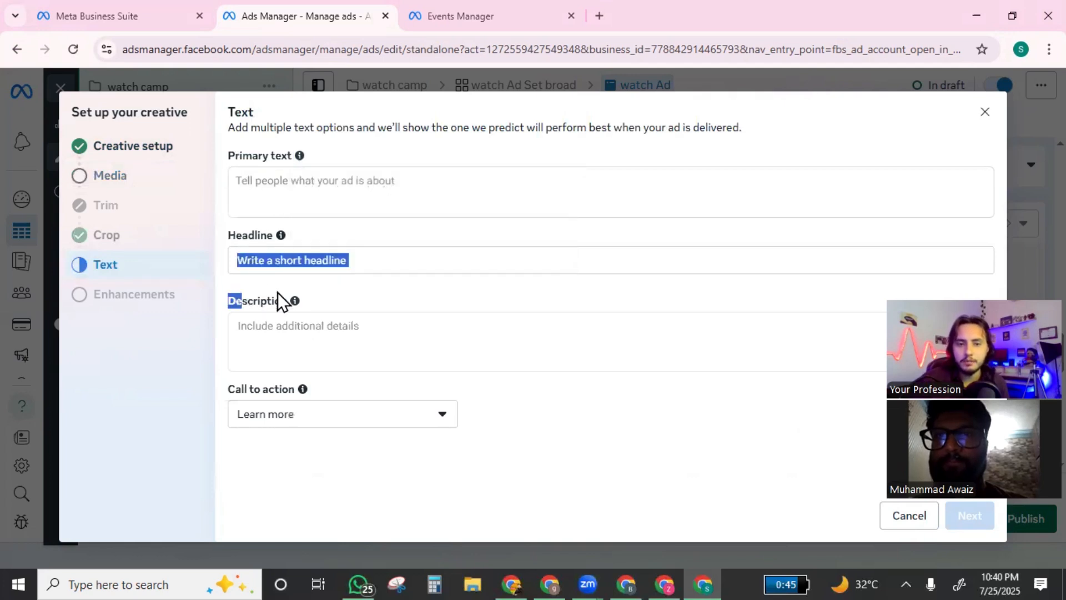
{"action": "left_click", "coordinate": [384, 302]}
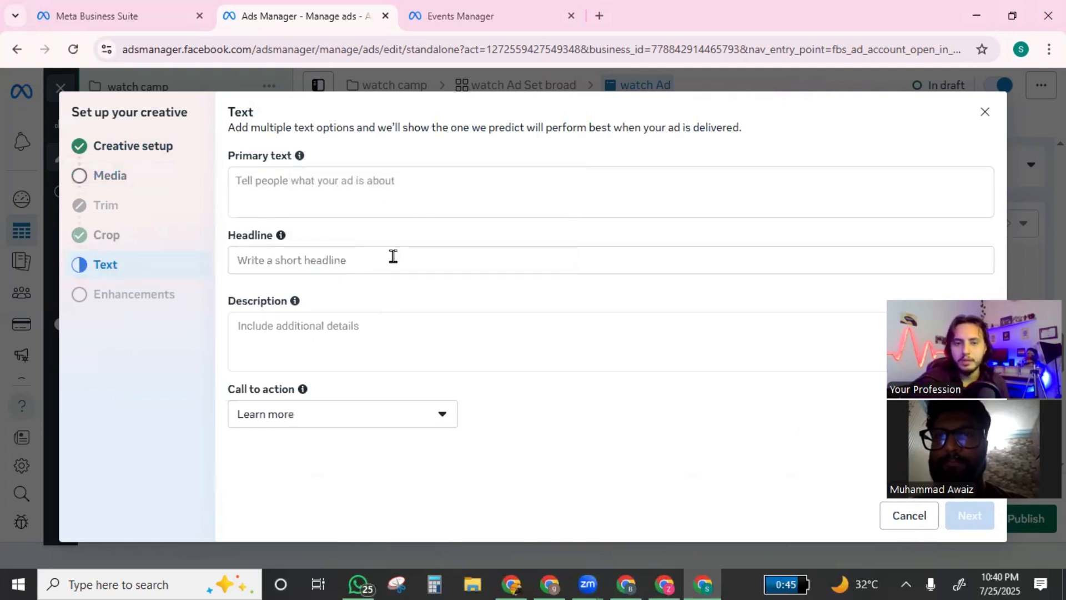
{"action": "left_click", "coordinate": [408, 192]}
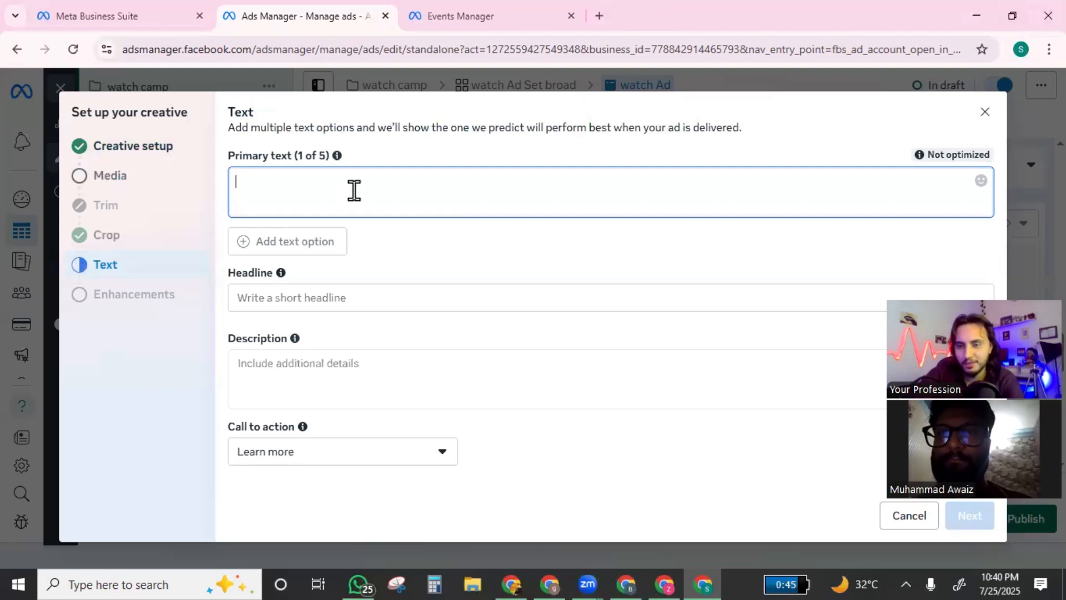
{"action": "left_click", "coordinate": [243, 156]}
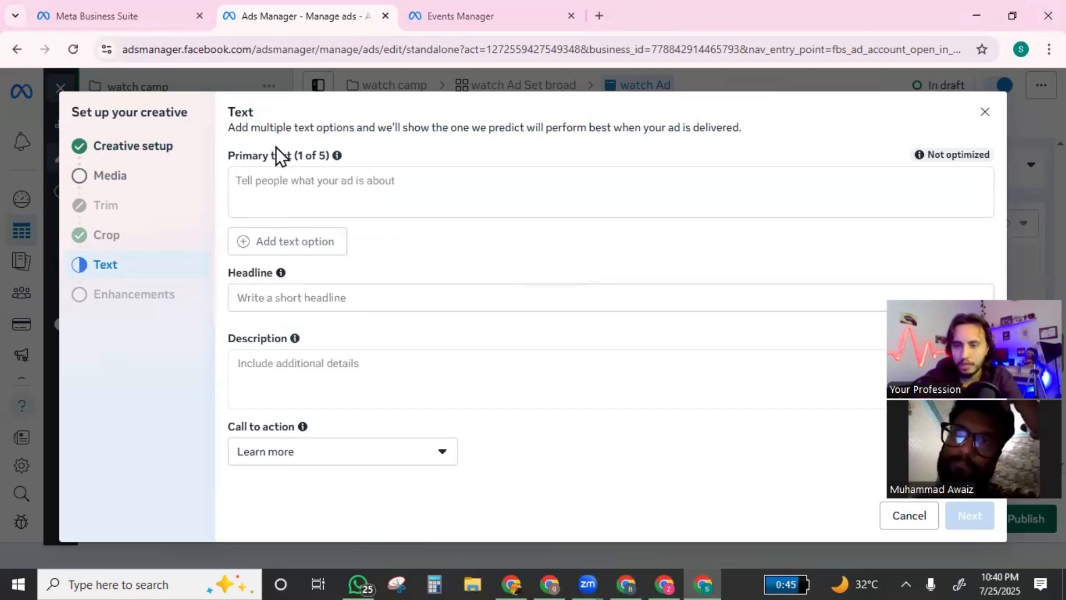
- Enter "dsds" as the ad's first primary text and open the headline for editing
{"action": "left_click", "coordinate": [278, 175]}
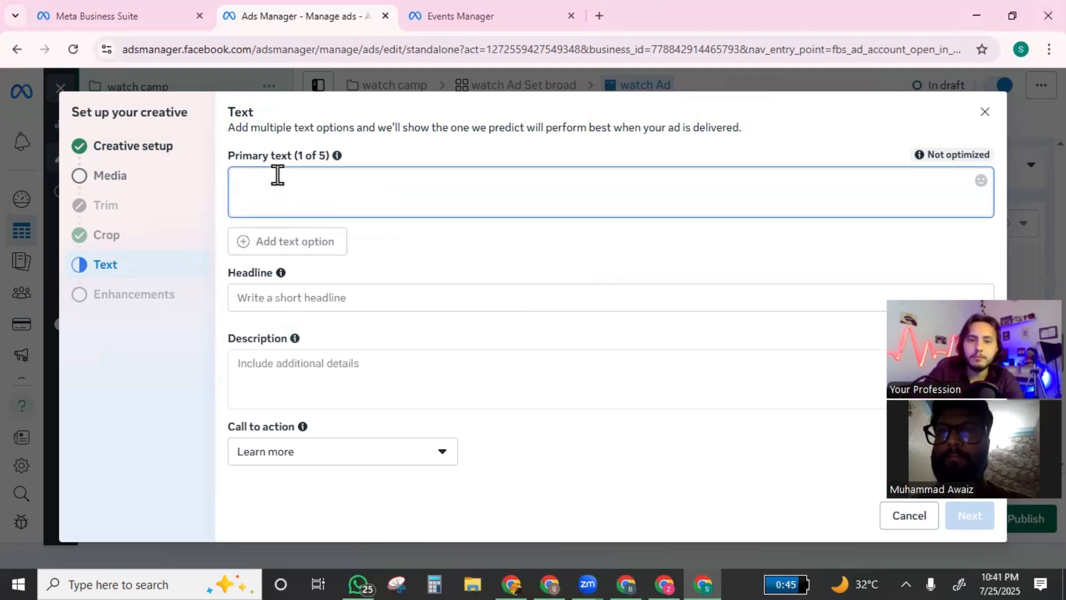
{"action": "type", "text": "dsds"}
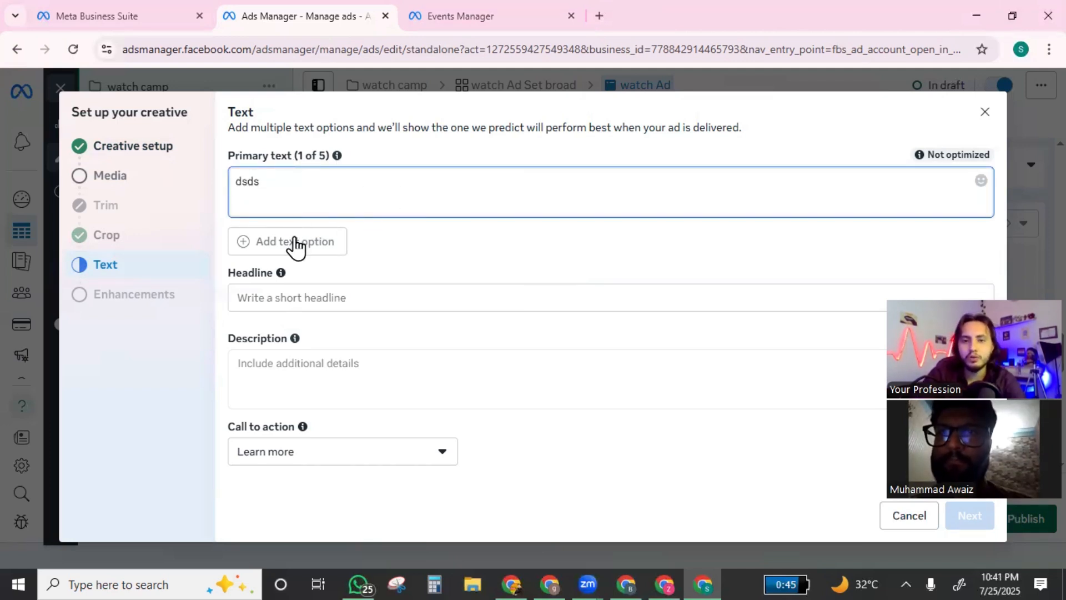
{"action": "left_click", "coordinate": [270, 173]}
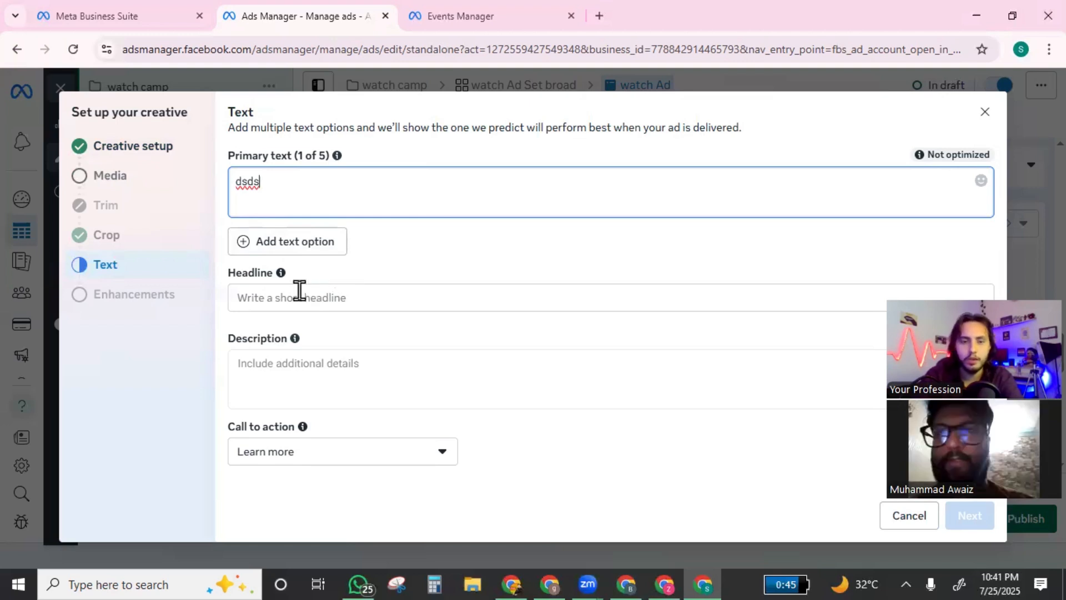
{"action": "left_click", "coordinate": [279, 298]}
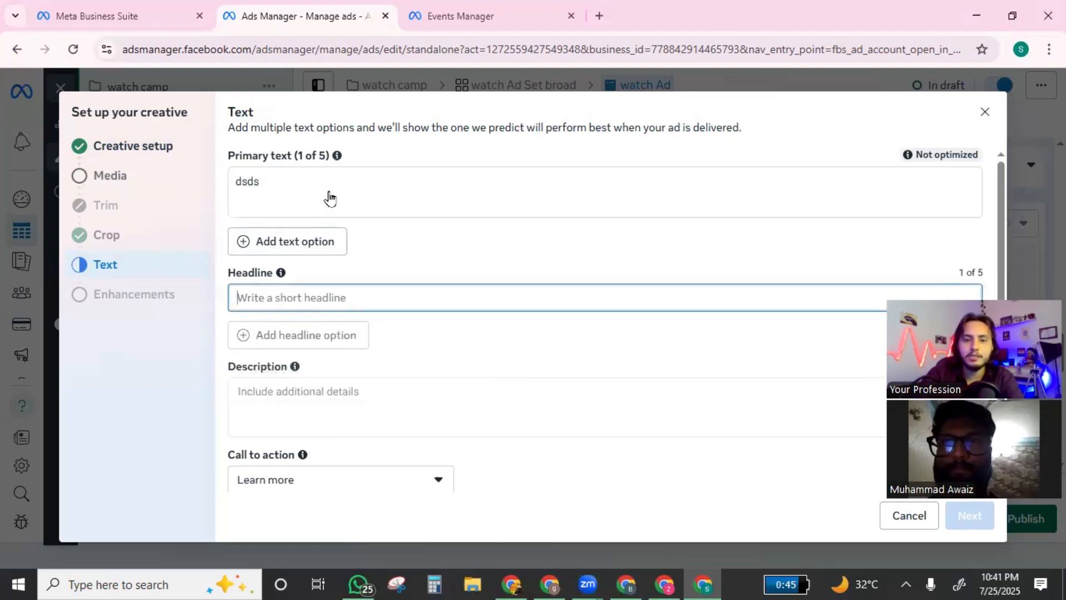
- Clear the "dsds" primary text from the ad creative
{"action": "left_click", "coordinate": [293, 183]}
{"action": "key", "text": "ctrl+a"}
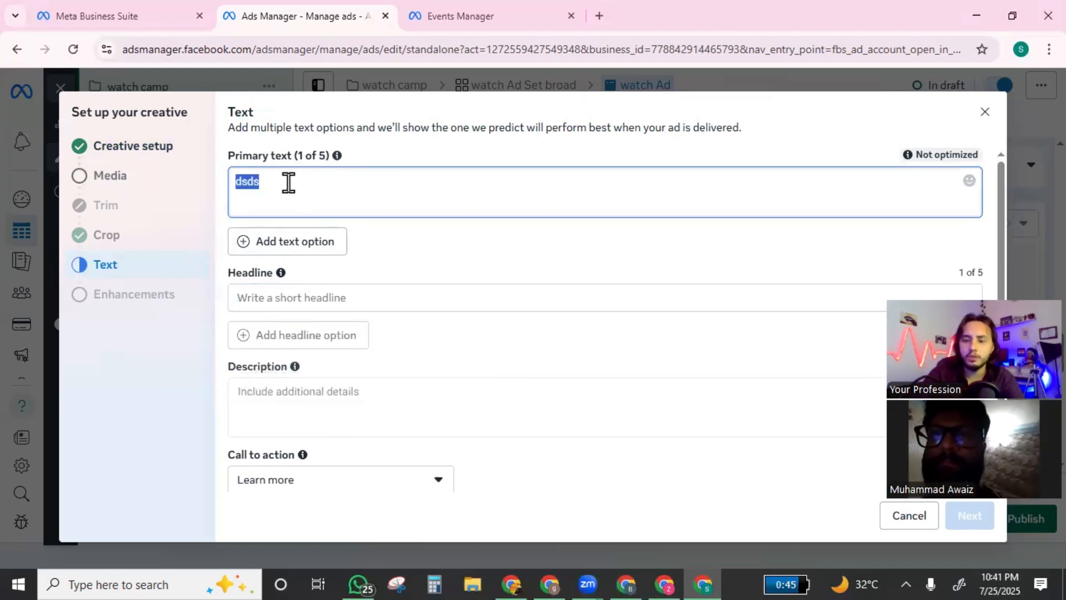
{"action": "key", "text": "BackSpace"}
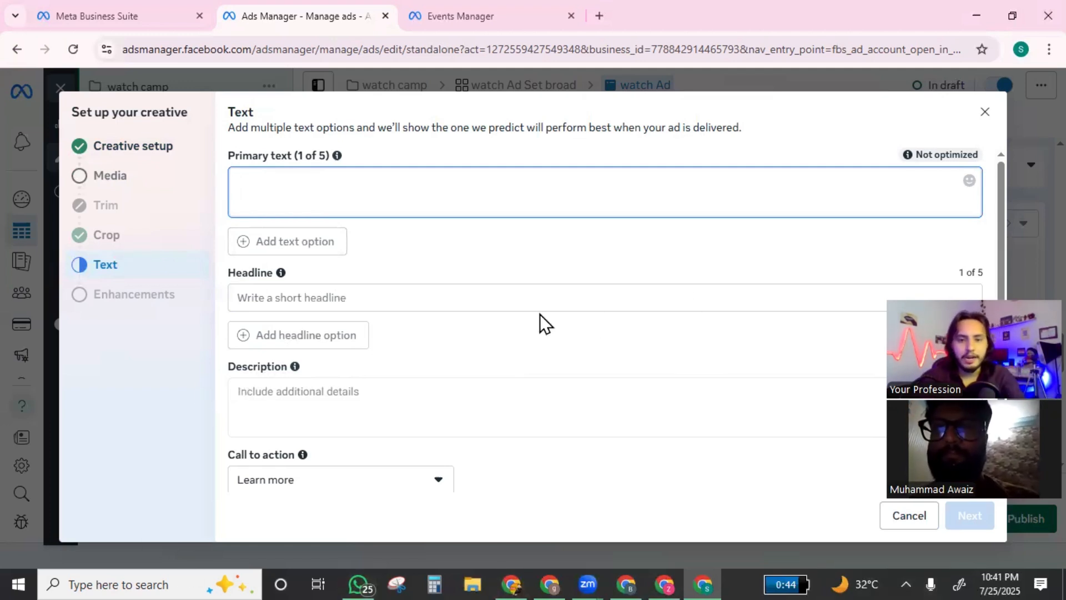
- Look through the call-to-action choices in the creative's Text stage and cancel the creative setup
{"action": "scroll", "coordinate": [389, 361], "scroll_direction": "down", "scroll_amount": 1}
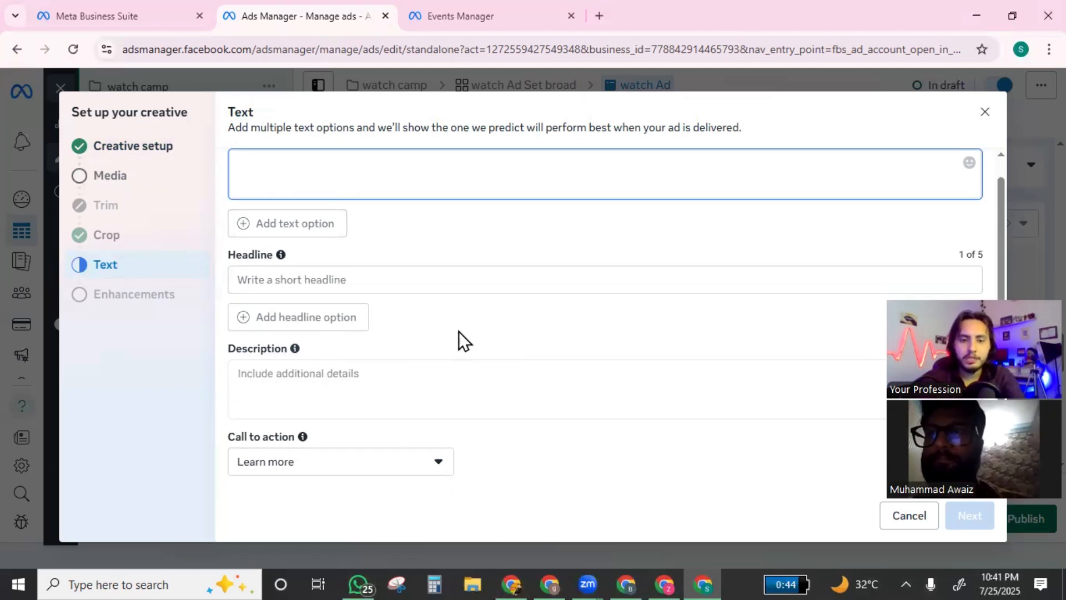
{"action": "left_click", "coordinate": [328, 471]}
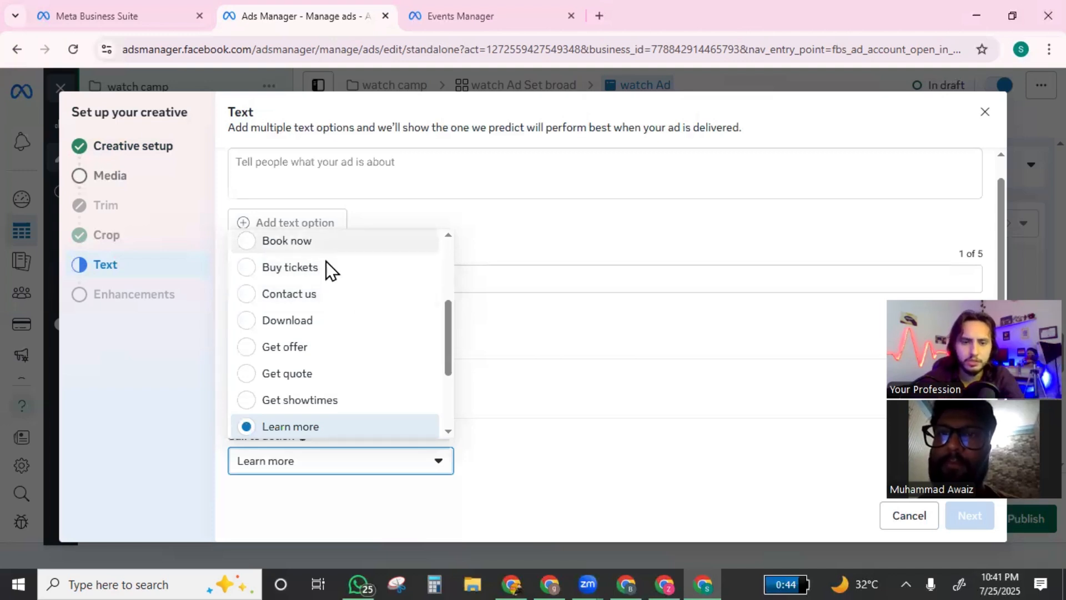
{"action": "scroll", "coordinate": [325, 261], "scroll_direction": "down", "scroll_amount": 3}
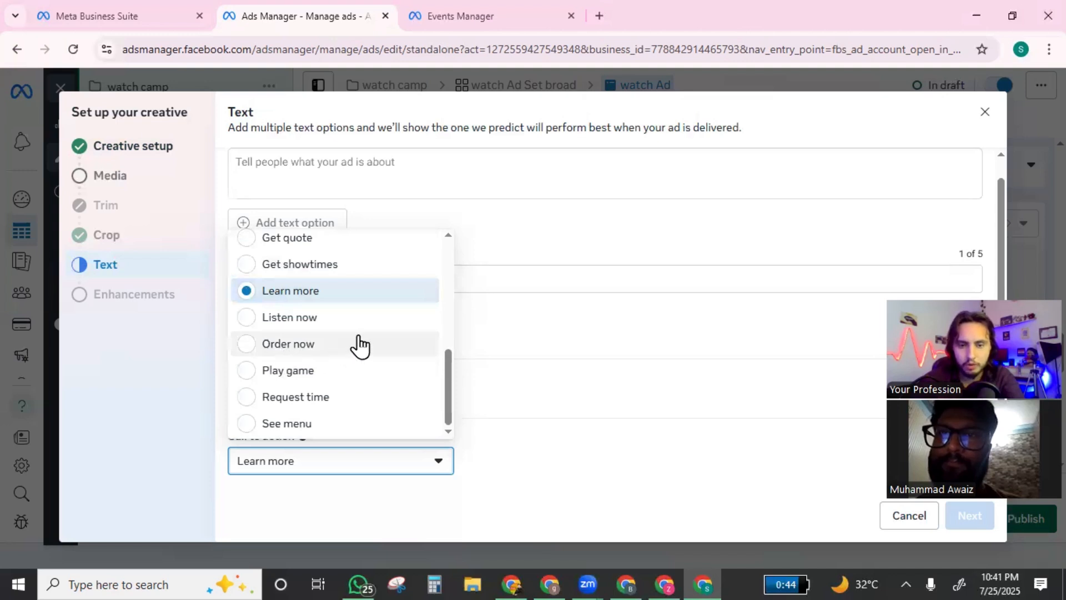
{"action": "left_click", "coordinate": [584, 328]}
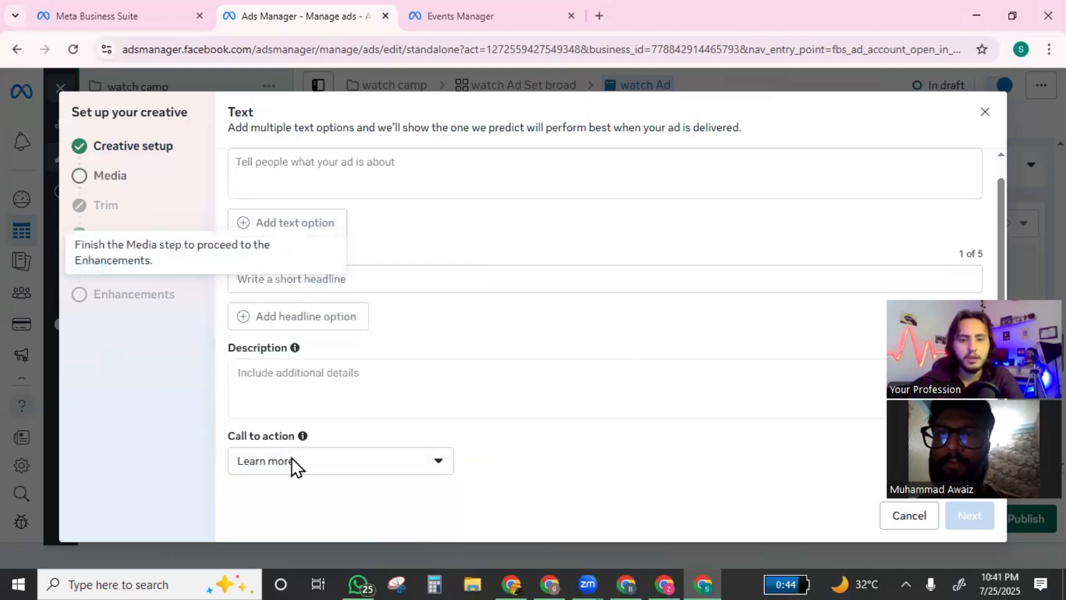
{"action": "left_click", "coordinate": [328, 460]}
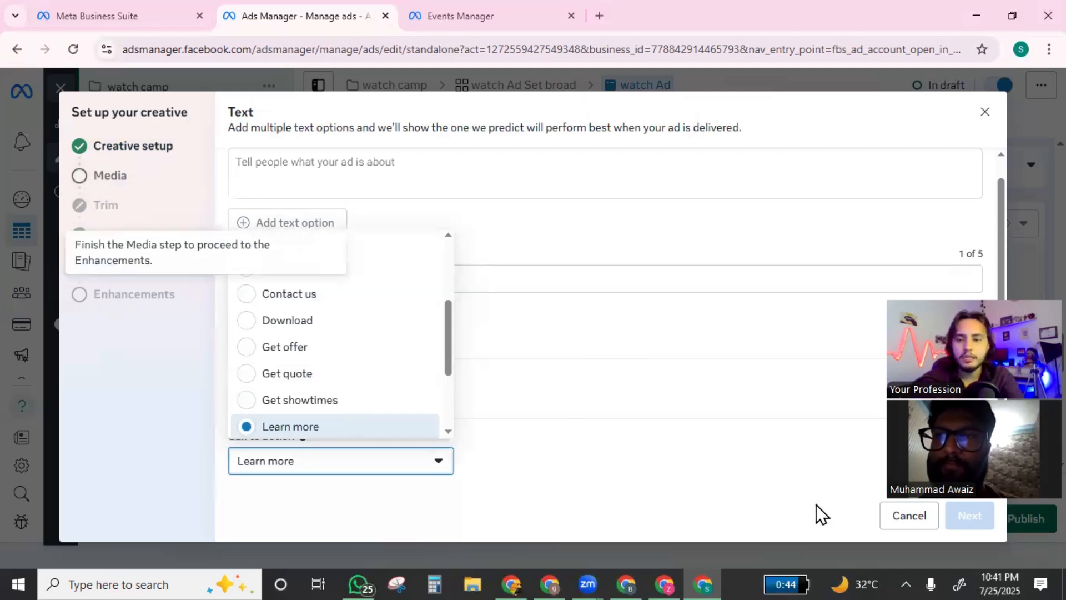
{"action": "left_click", "coordinate": [909, 515]}
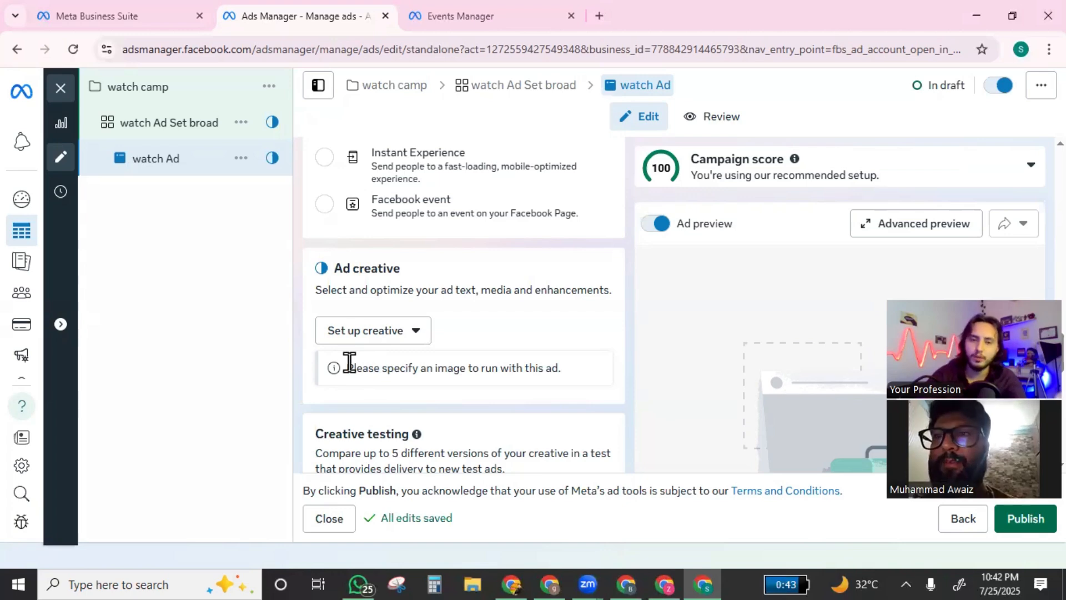
- Review the watch Ad's tracking events, URL parameters, languages and event details settings
{"action": "scroll", "coordinate": [514, 352], "scroll_direction": "down", "scroll_amount": 10}
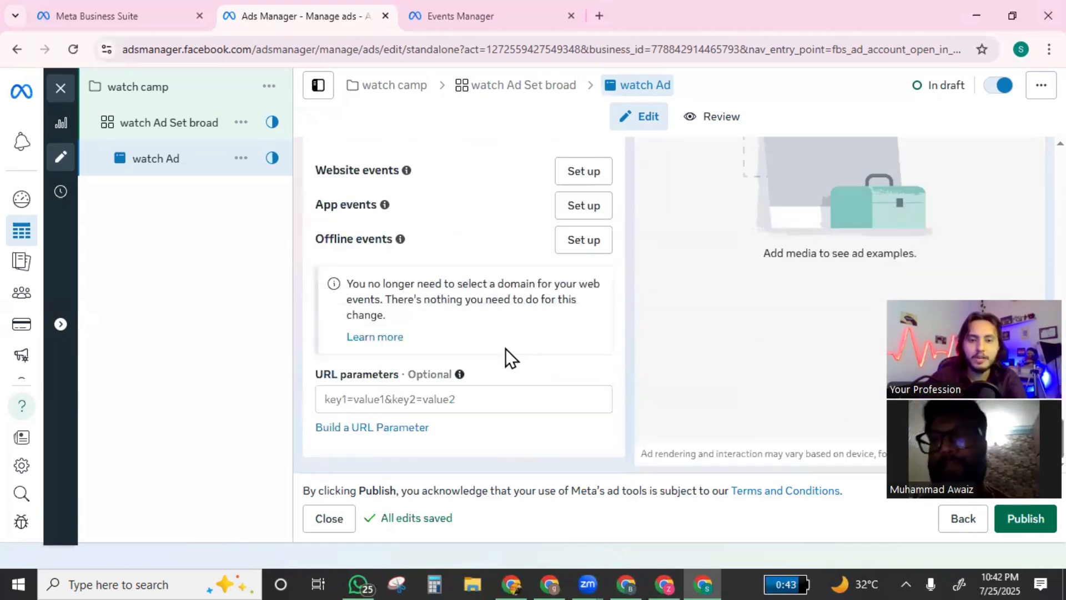
{"action": "scroll", "coordinate": [340, 154], "scroll_direction": "up", "scroll_amount": 1}
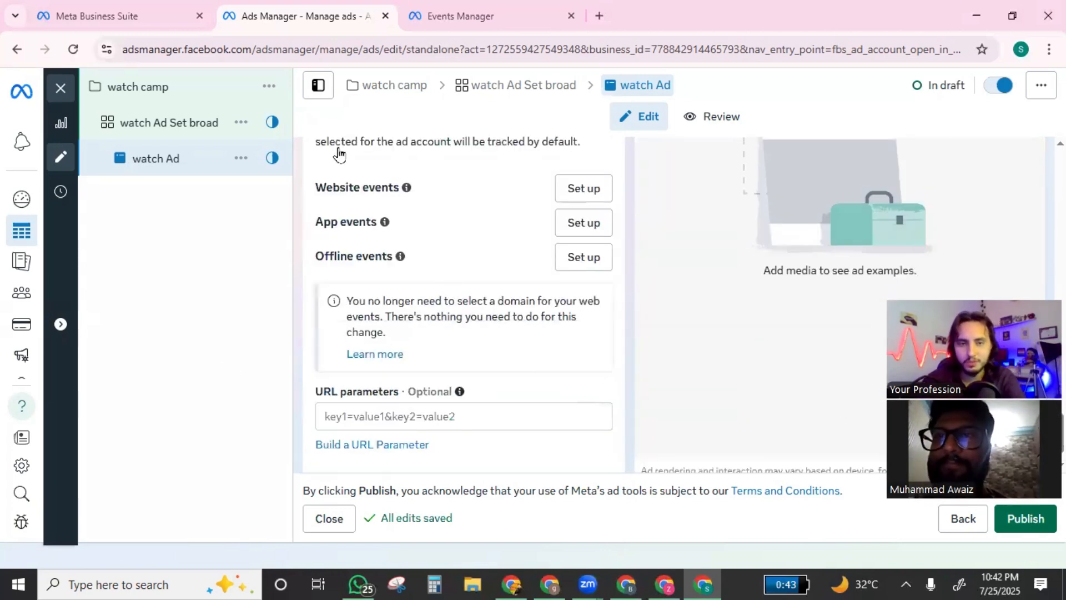
{"action": "scroll", "coordinate": [340, 154], "scroll_direction": "up", "scroll_amount": 8}
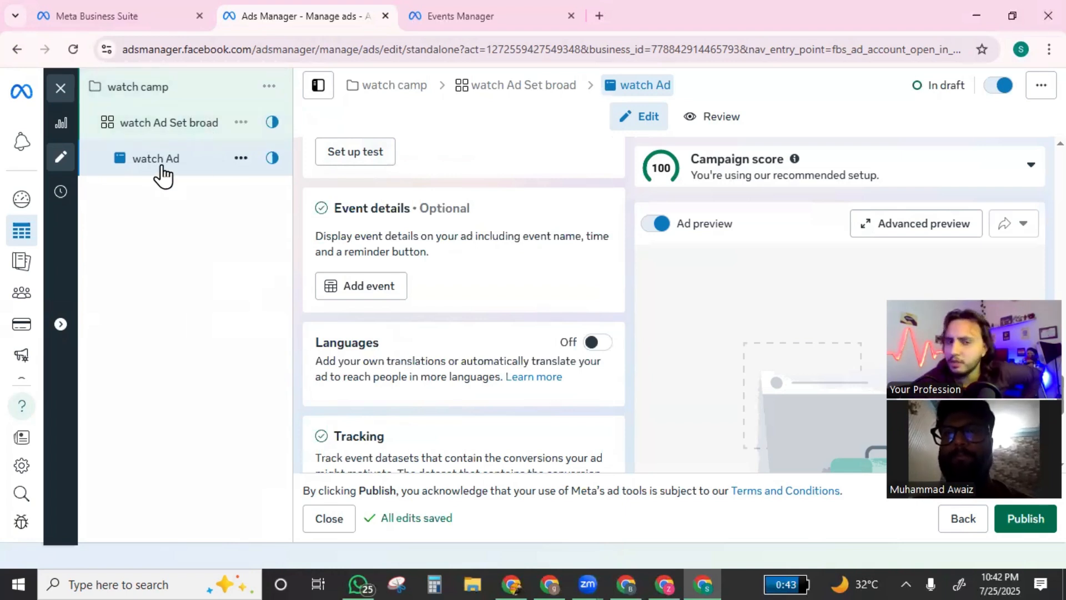
- Quick-duplicate the watch Ad Set broad ad set twice within the watch camp campaign
{"action": "left_click", "coordinate": [245, 127]}
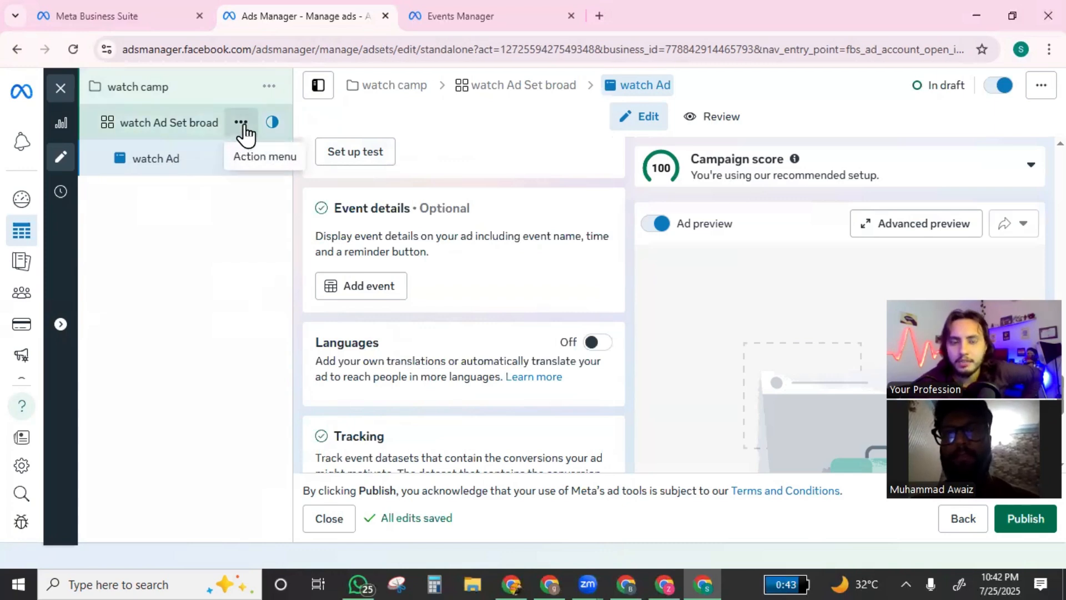
{"action": "left_click", "coordinate": [245, 128]}
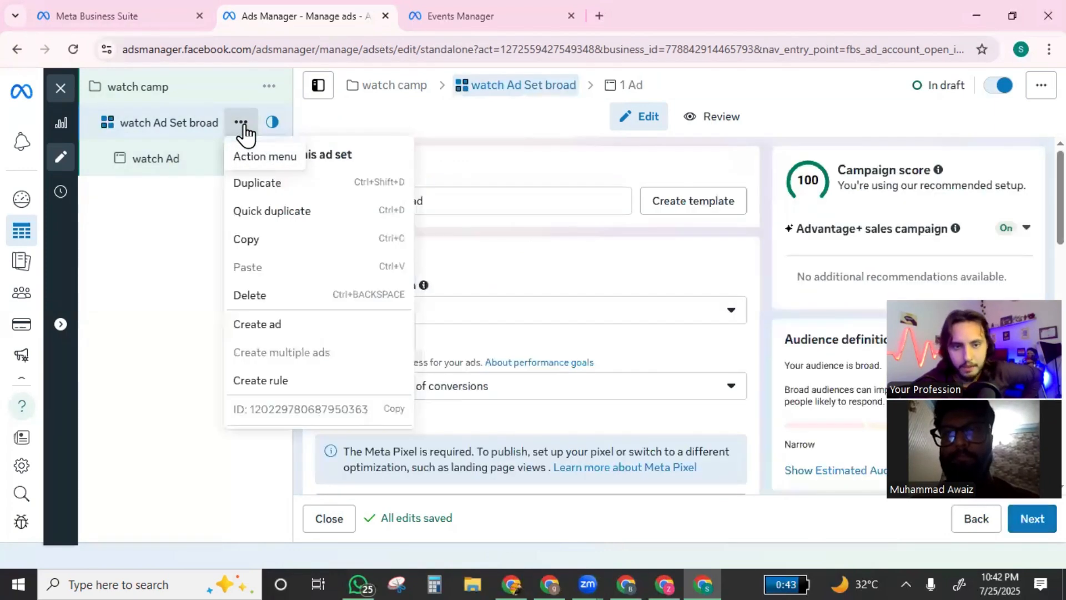
{"action": "left_click", "coordinate": [243, 127]}
{"action": "left_click", "coordinate": [241, 123]}
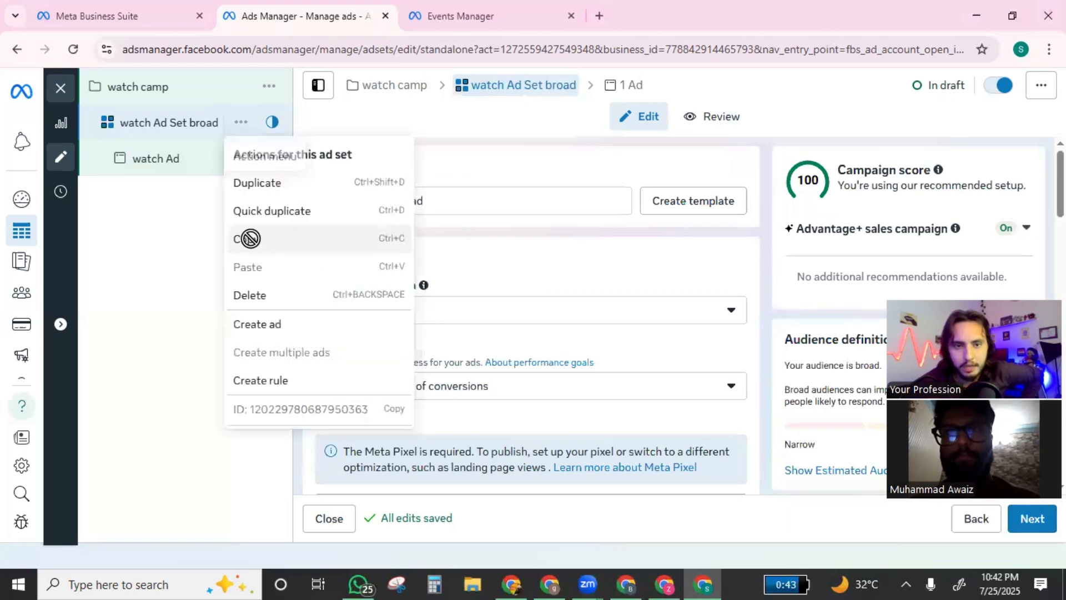
{"action": "left_click", "coordinate": [292, 211]}
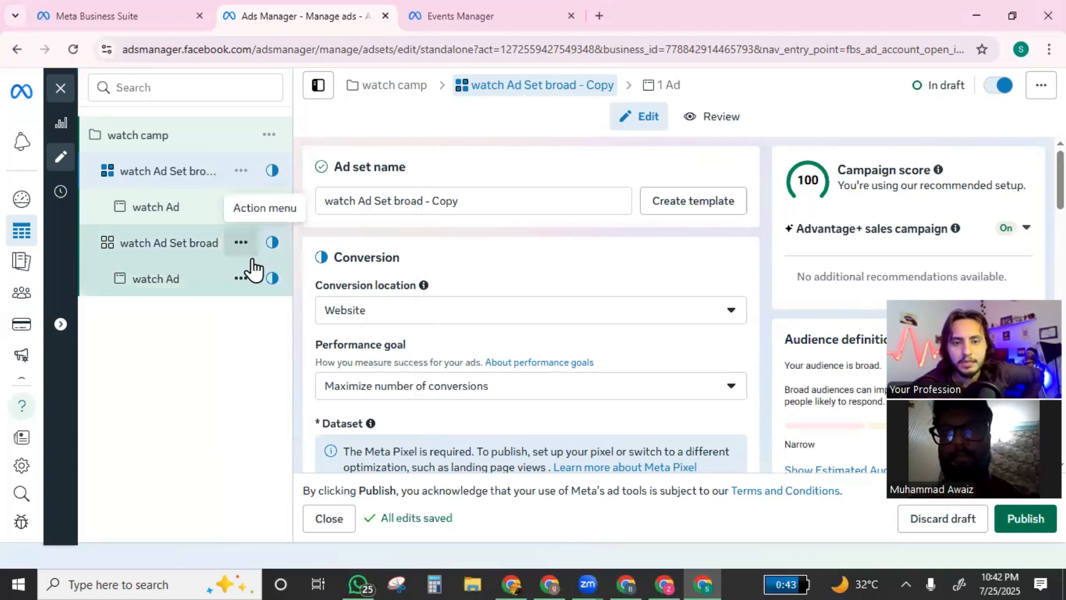
{"action": "left_click", "coordinate": [240, 242]}
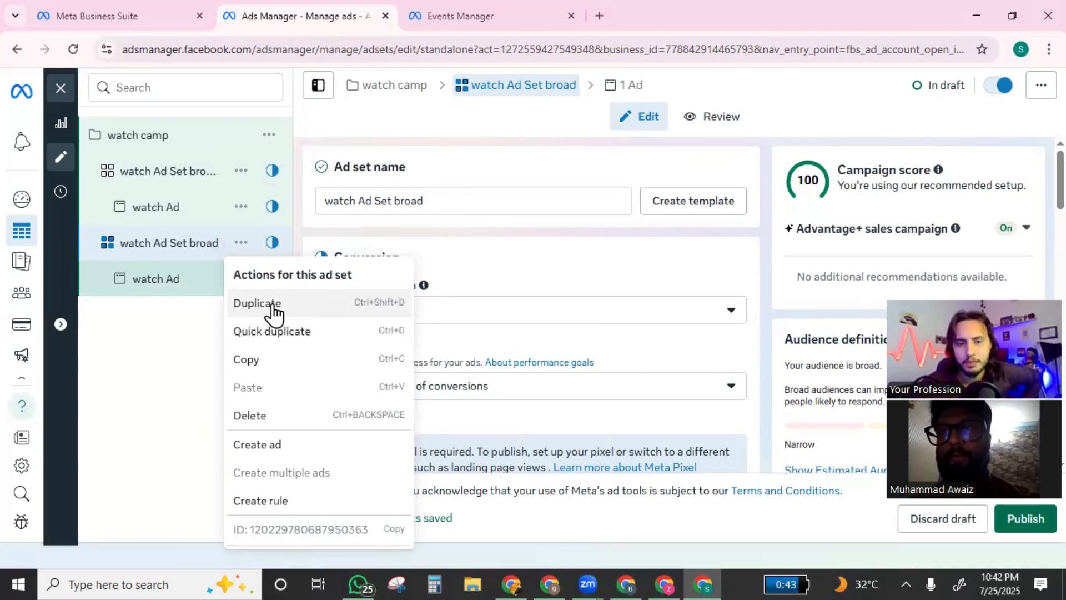
{"action": "left_click", "coordinate": [296, 332]}
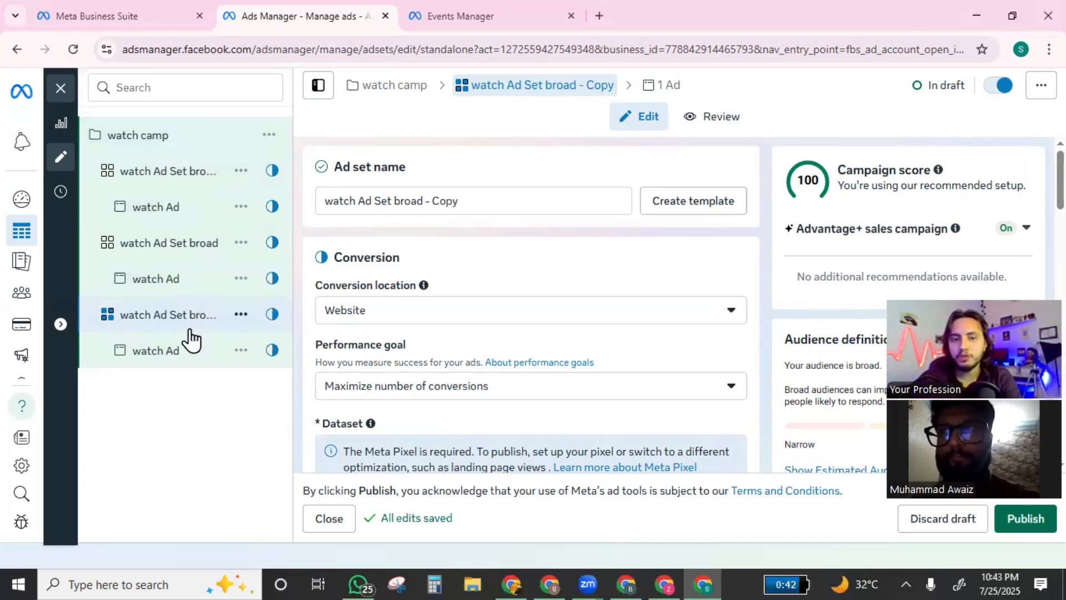
- Rename the first copy of the broad ad set as "watch Ad Set detail targeting"
{"action": "left_click", "coordinate": [168, 186]}
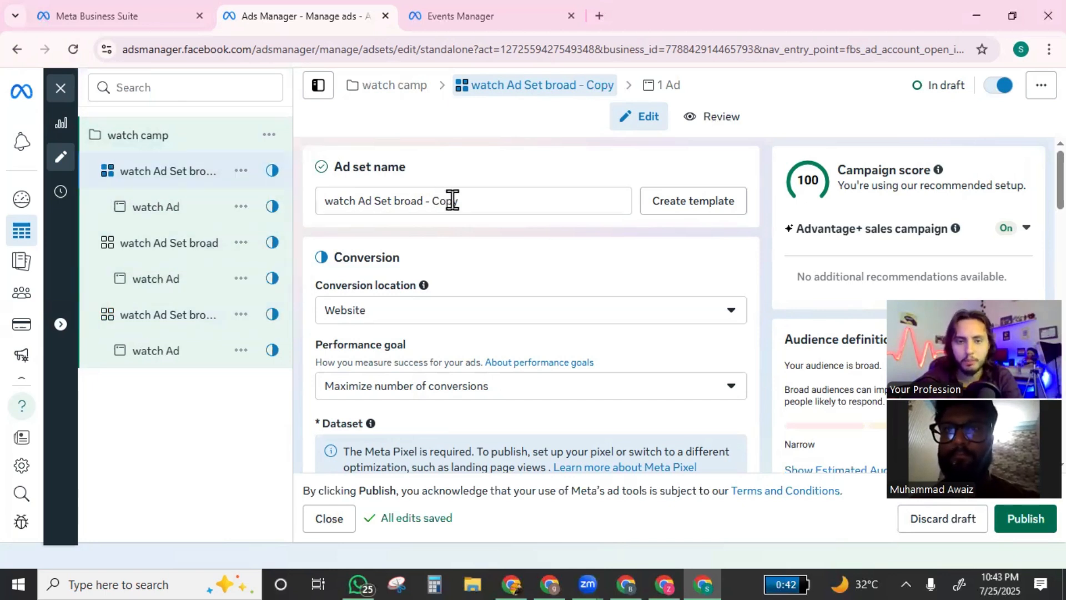
{"action": "left_click", "coordinate": [174, 328]}
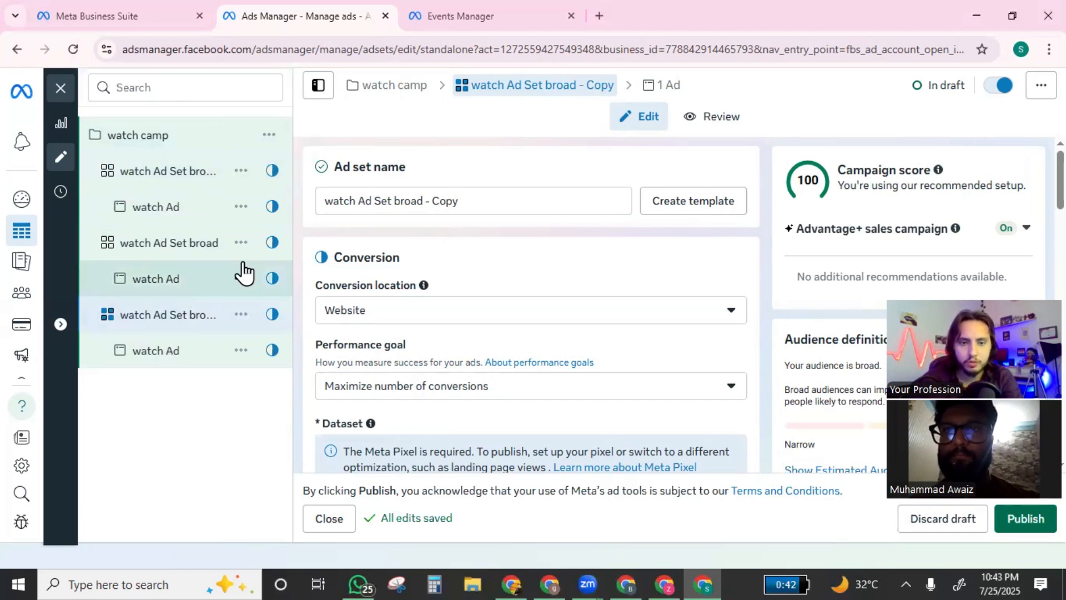
{"action": "left_click", "coordinate": [175, 256]}
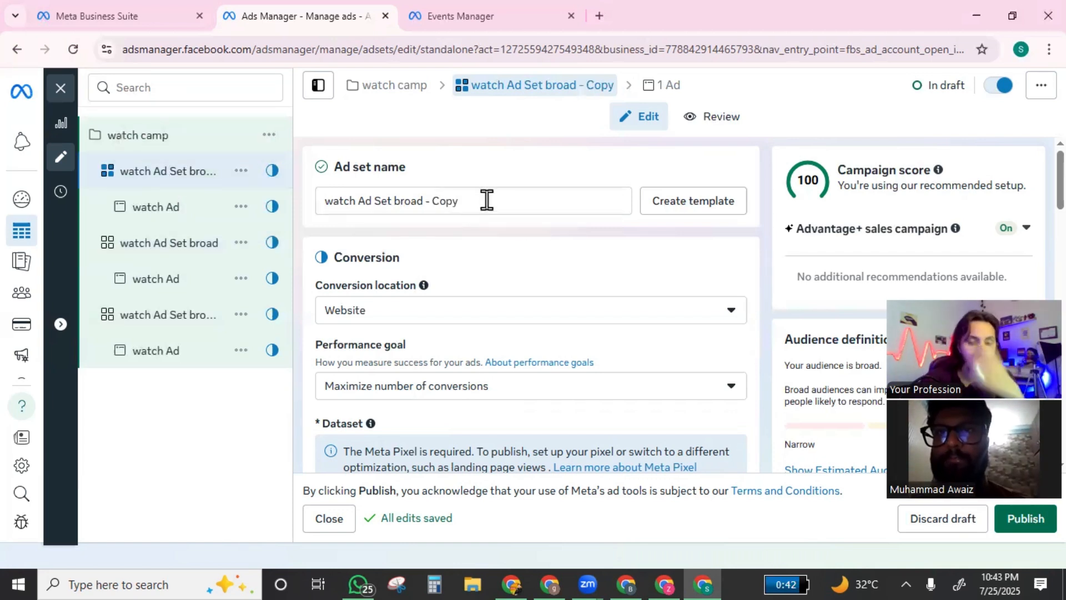
{"action": "left_click", "coordinate": [462, 203]}
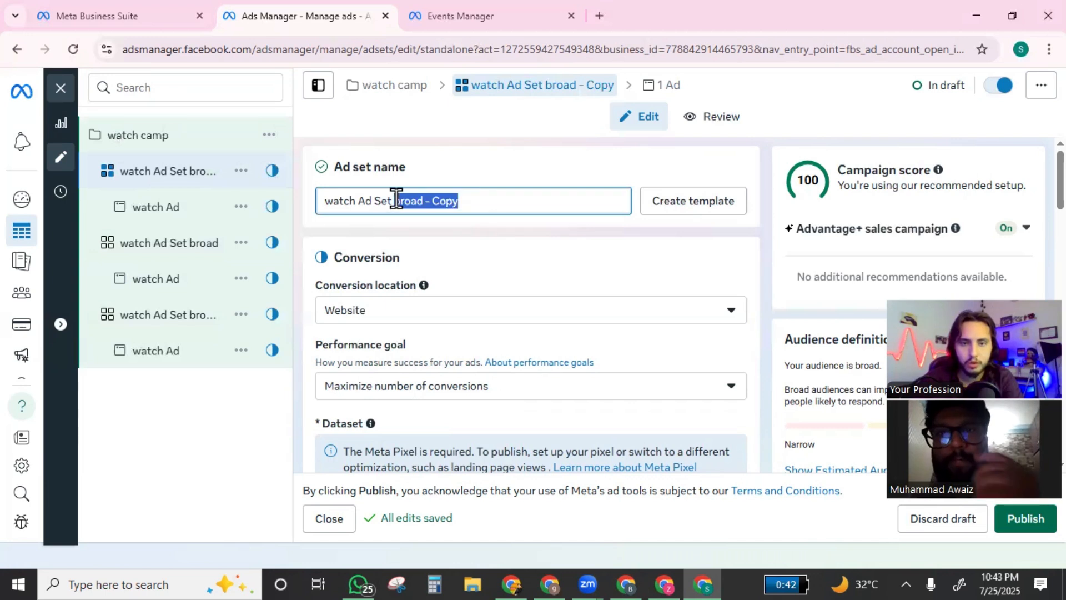
{"action": "left_click", "coordinate": [395, 201], "text": "shift"}
{"action": "type", "text": "d"}
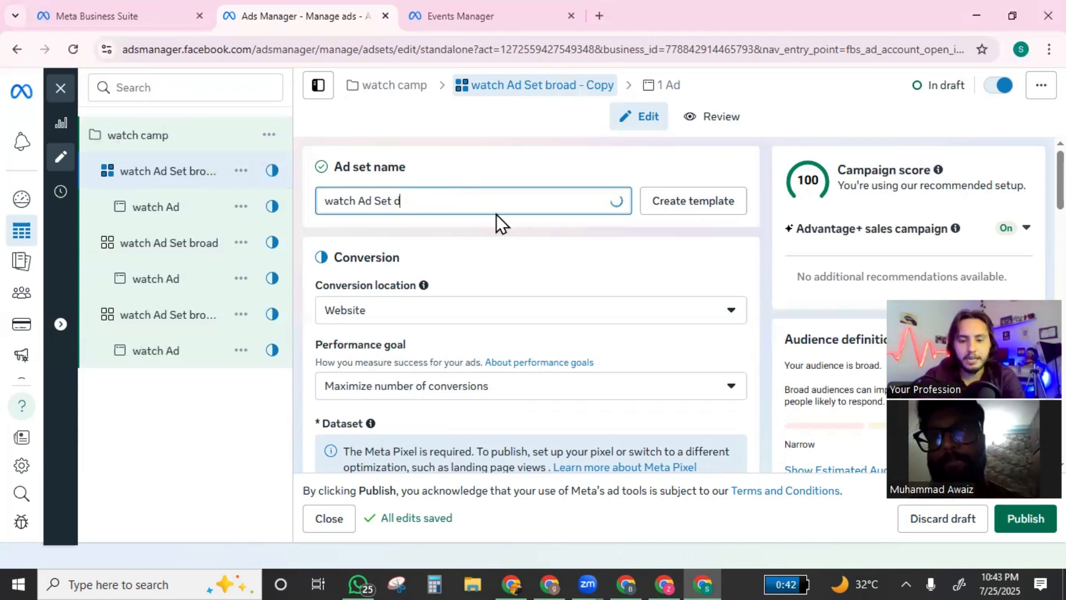
{"action": "type", "text": "etail tar"}
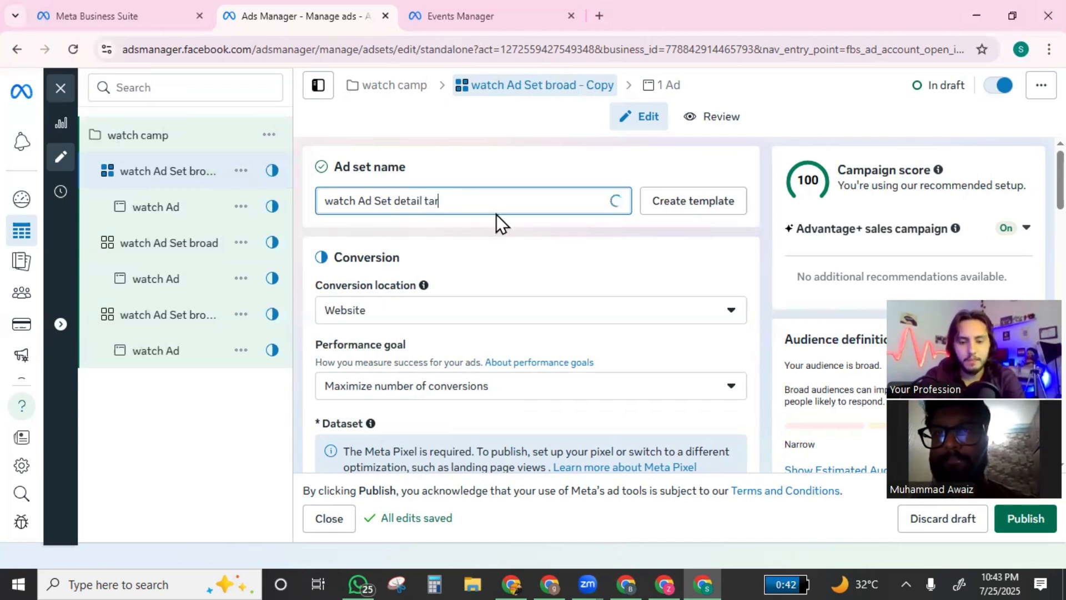
{"action": "type", "text": "geting"}
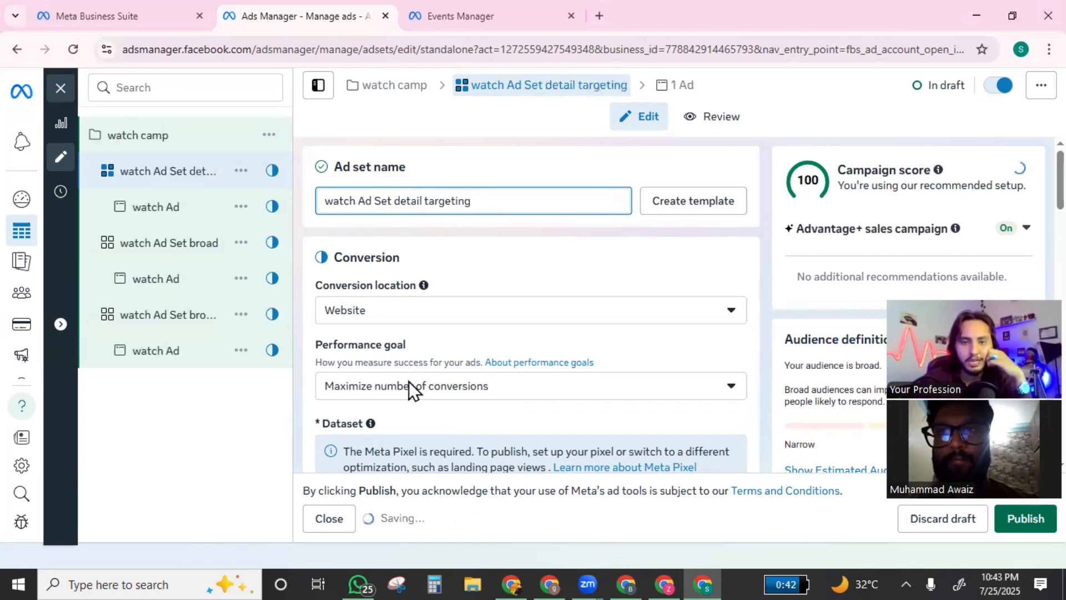
- Open the Souq Malaki saved audience for editing in the detail targeting ad set
{"action": "scroll", "coordinate": [416, 232], "scroll_direction": "down", "scroll_amount": 3}
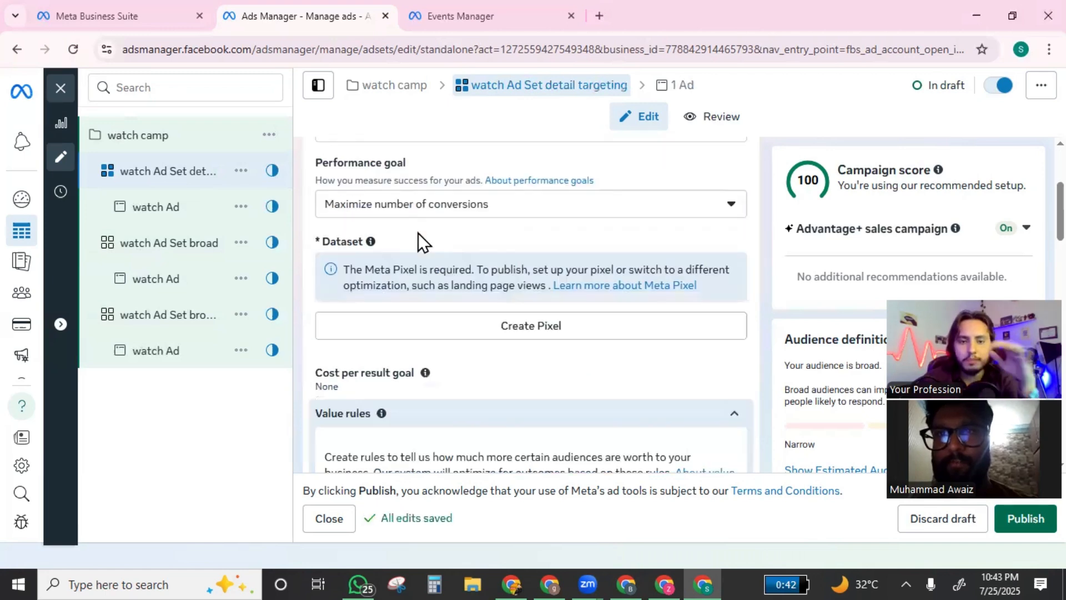
{"action": "scroll", "coordinate": [418, 234], "scroll_direction": "down", "scroll_amount": 5}
{"action": "scroll", "coordinate": [419, 234], "scroll_direction": "down", "scroll_amount": 3}
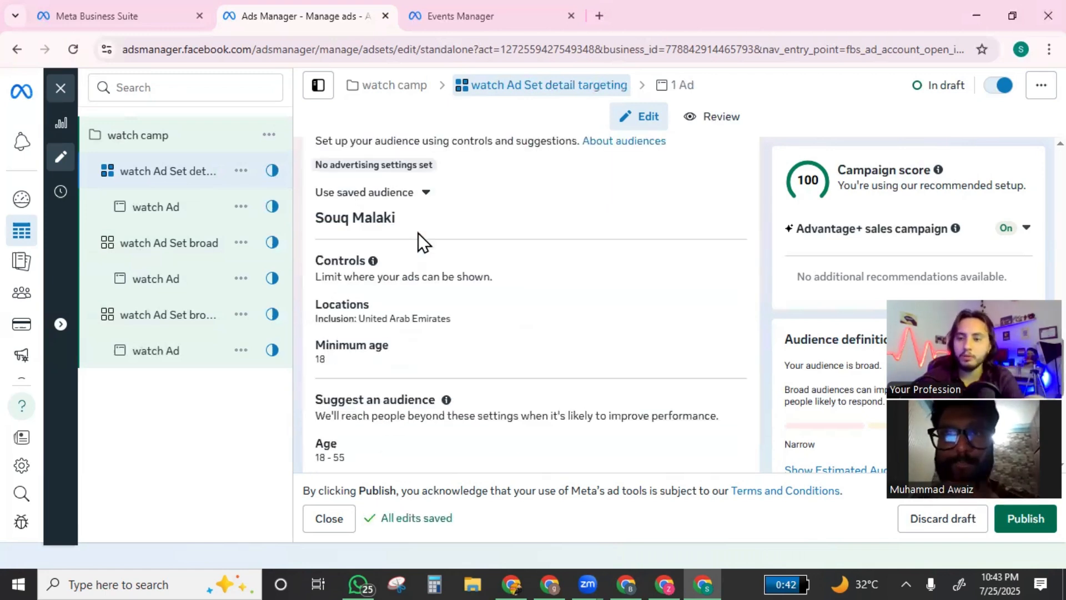
{"action": "scroll", "coordinate": [418, 233], "scroll_direction": "down", "scroll_amount": 1}
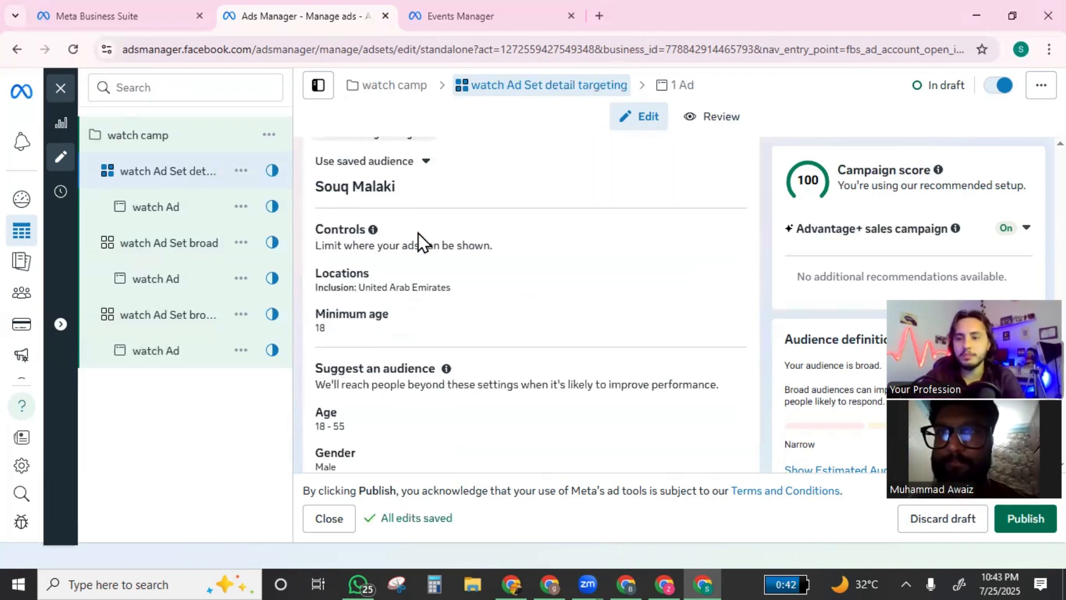
{"action": "scroll", "coordinate": [400, 266], "scroll_direction": "down", "scroll_amount": 3}
{"action": "left_click", "coordinate": [349, 363]}
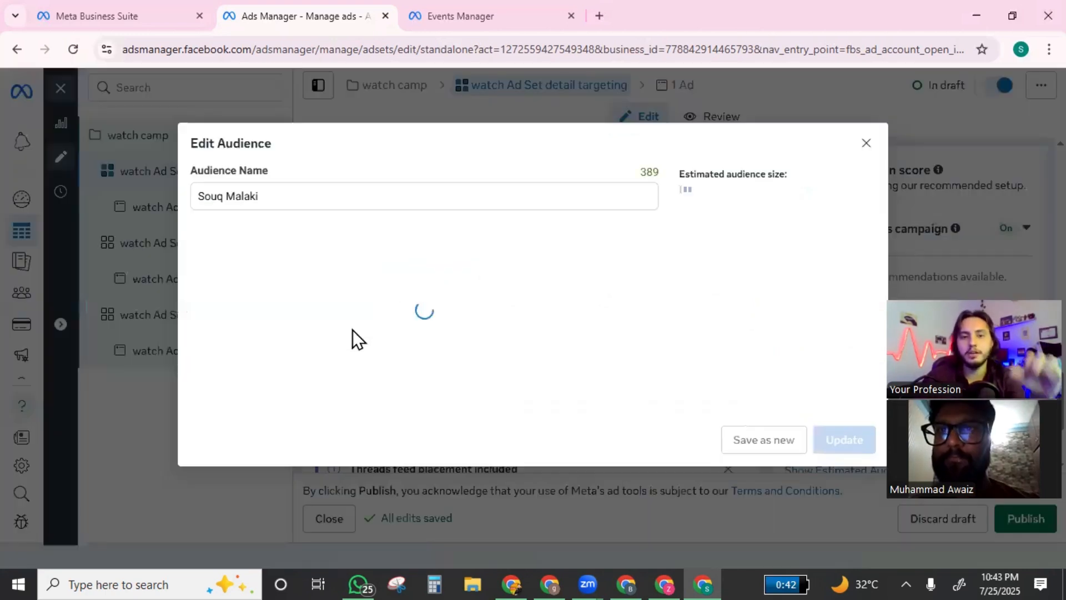
- Search the audience's detailed targeting for "sh" and leave the suggestions without adding an interest
{"action": "scroll", "coordinate": [423, 341], "scroll_direction": "down", "scroll_amount": 5}
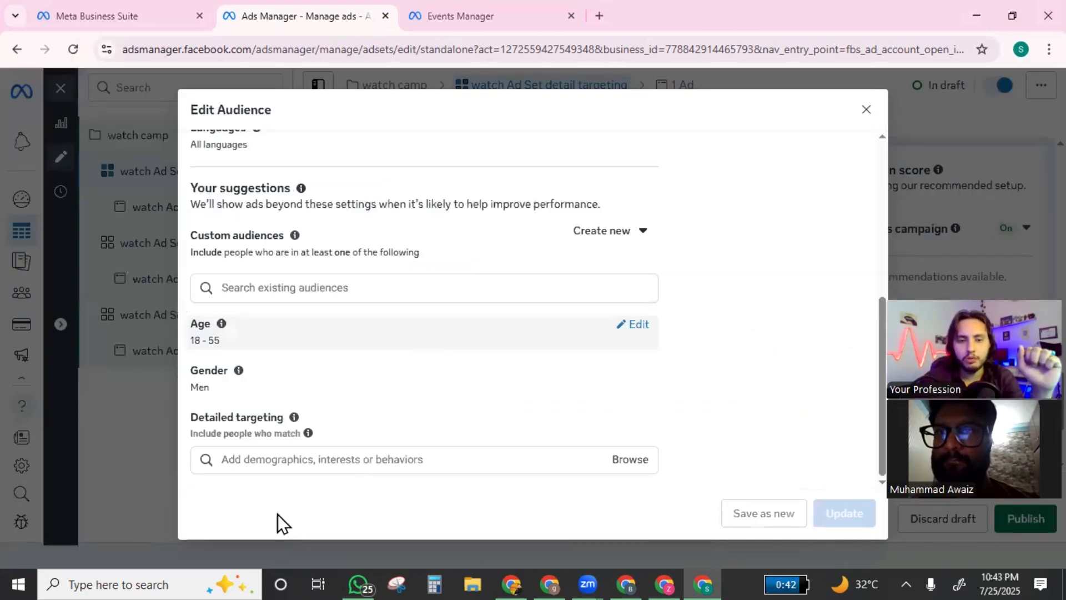
{"action": "left_click", "coordinate": [290, 455]}
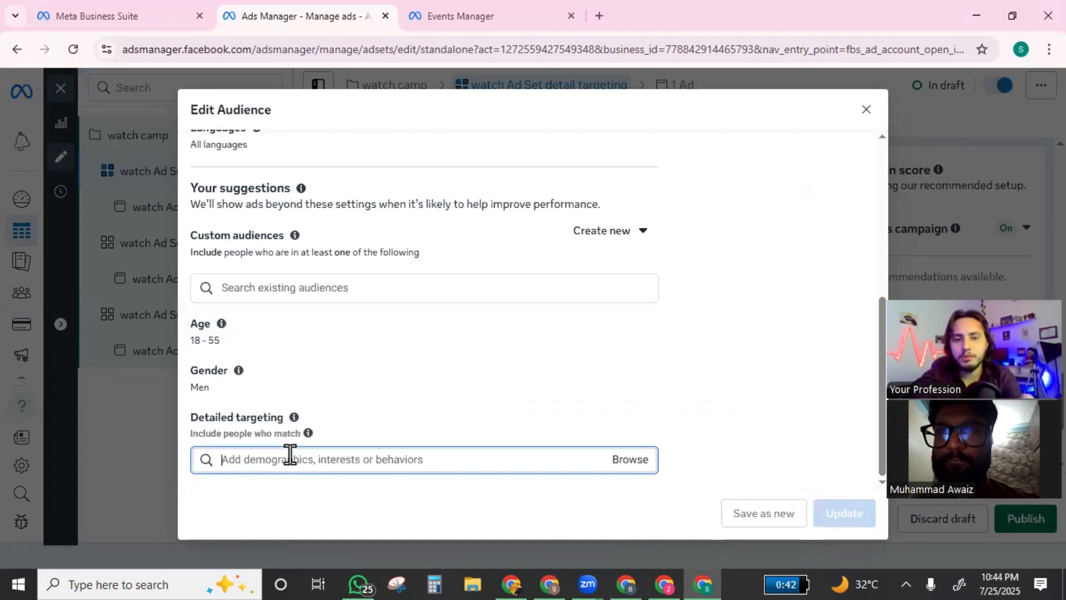
{"action": "type", "text": "sh"}
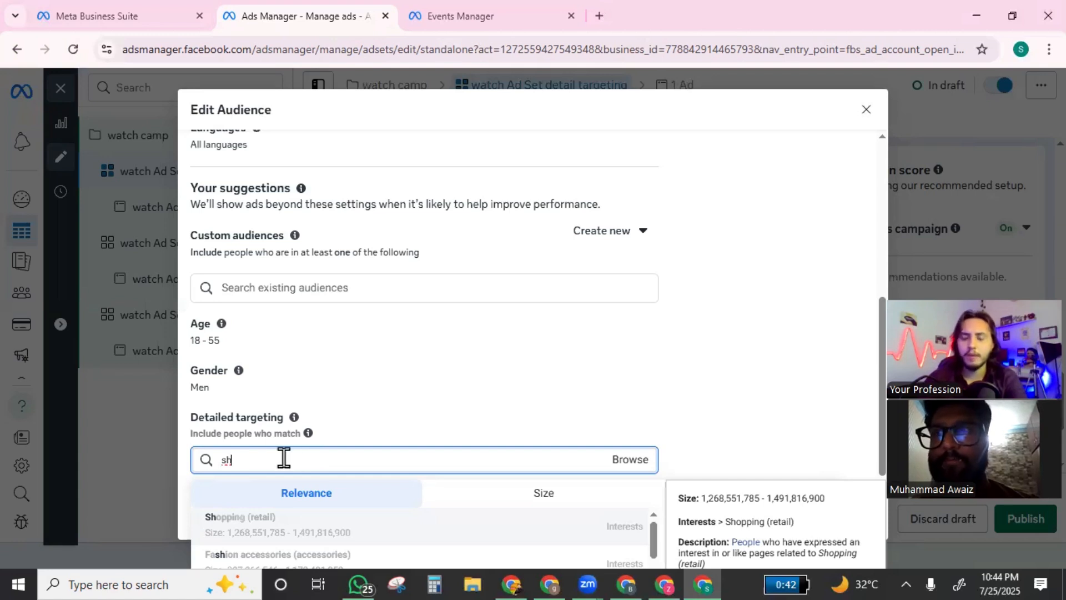
{"action": "left_click", "coordinate": [378, 410]}
{"action": "left_click", "coordinate": [347, 459]}
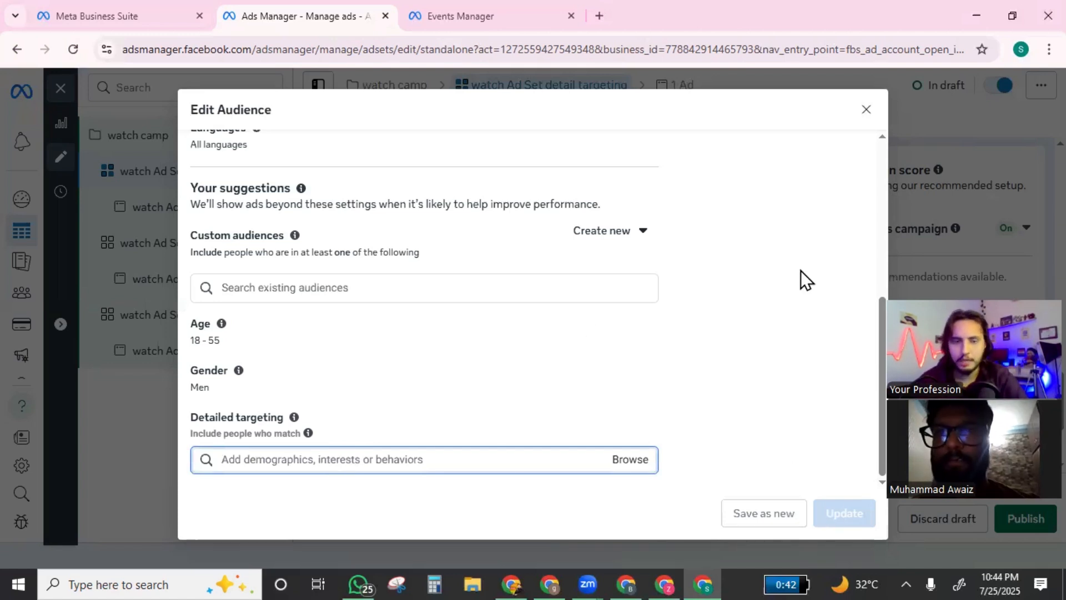
- Set the suggested maximum age of the Souq Malaki audience to 45
{"action": "mouse_move", "coordinate": [311, 330]}
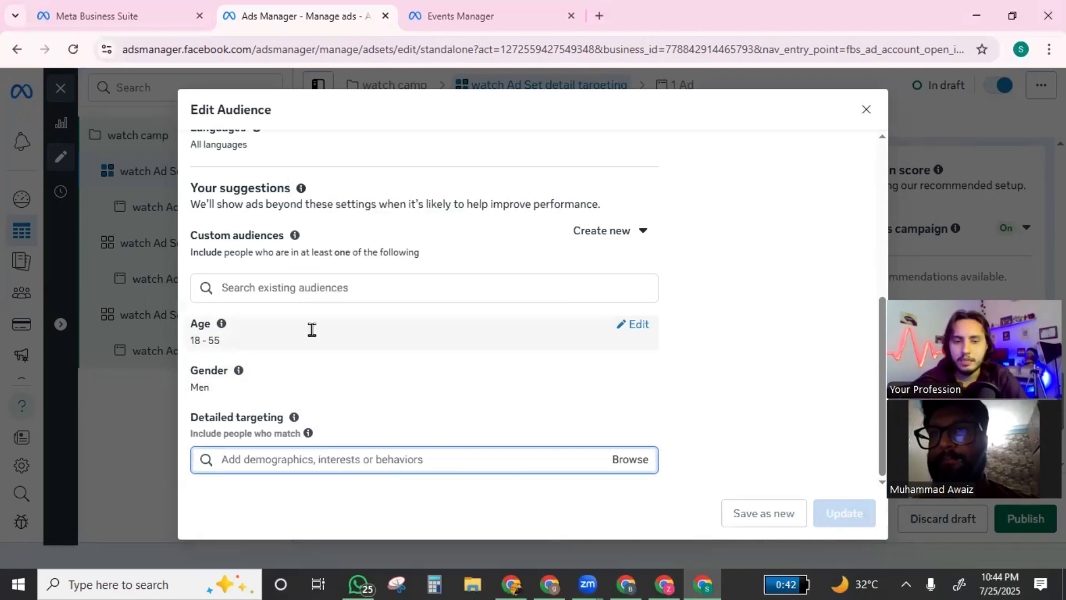
{"action": "left_click", "coordinate": [638, 327]}
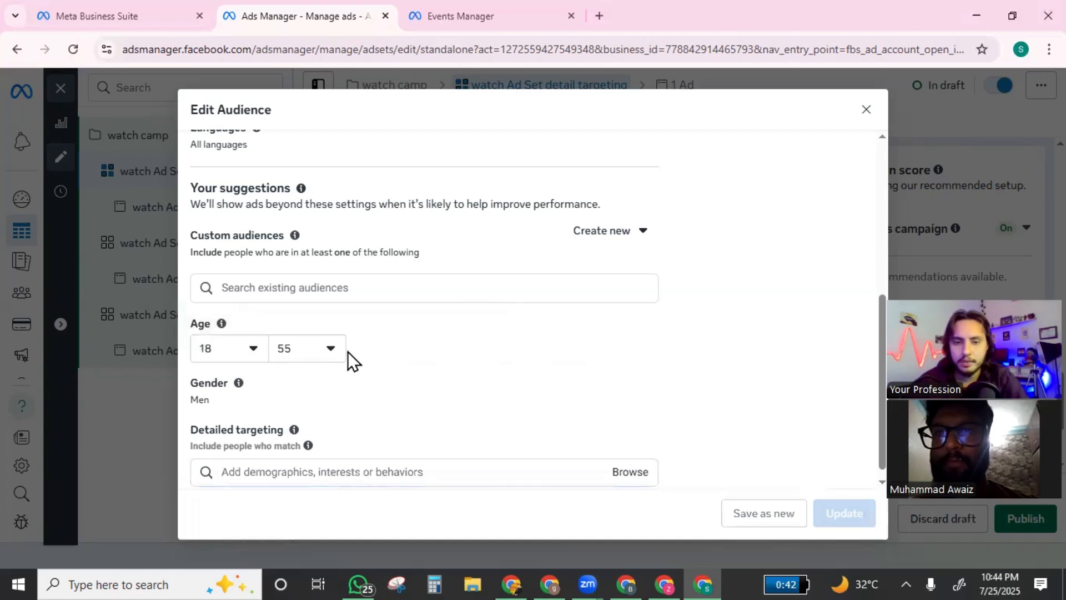
{"action": "left_click", "coordinate": [332, 349]}
{"action": "scroll", "coordinate": [345, 266], "scroll_direction": "up", "scroll_amount": 6}
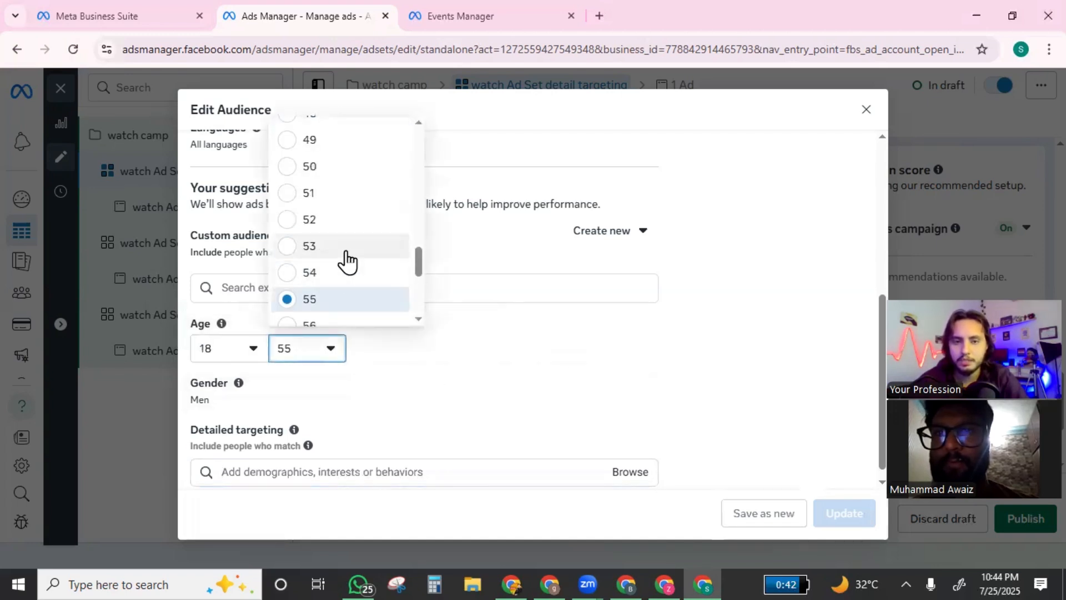
{"action": "scroll", "coordinate": [337, 179], "scroll_direction": "up", "scroll_amount": 3}
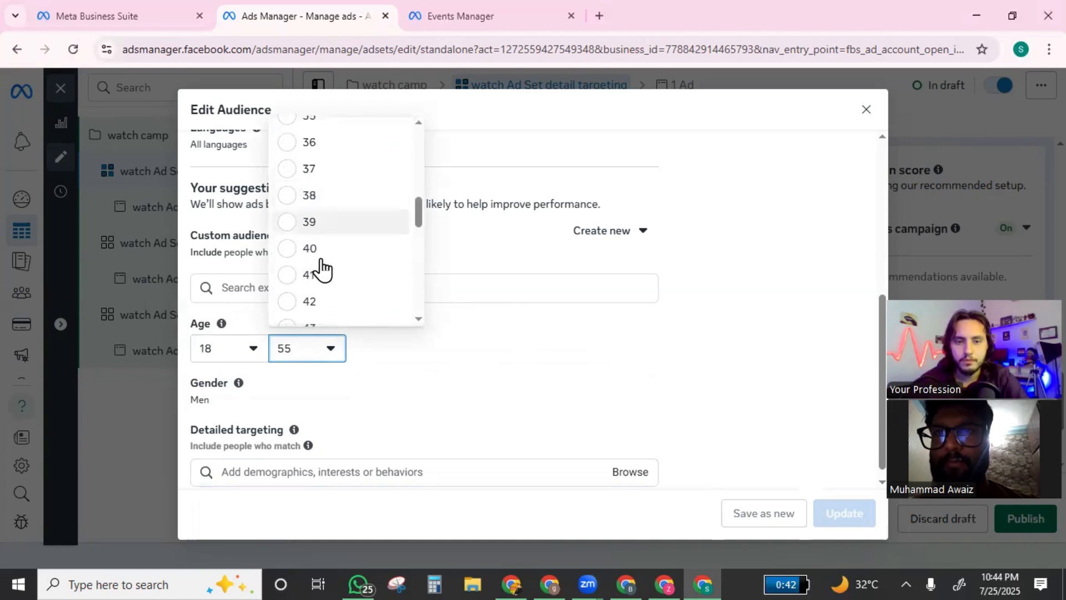
{"action": "scroll", "coordinate": [345, 261], "scroll_direction": "down", "scroll_amount": 3}
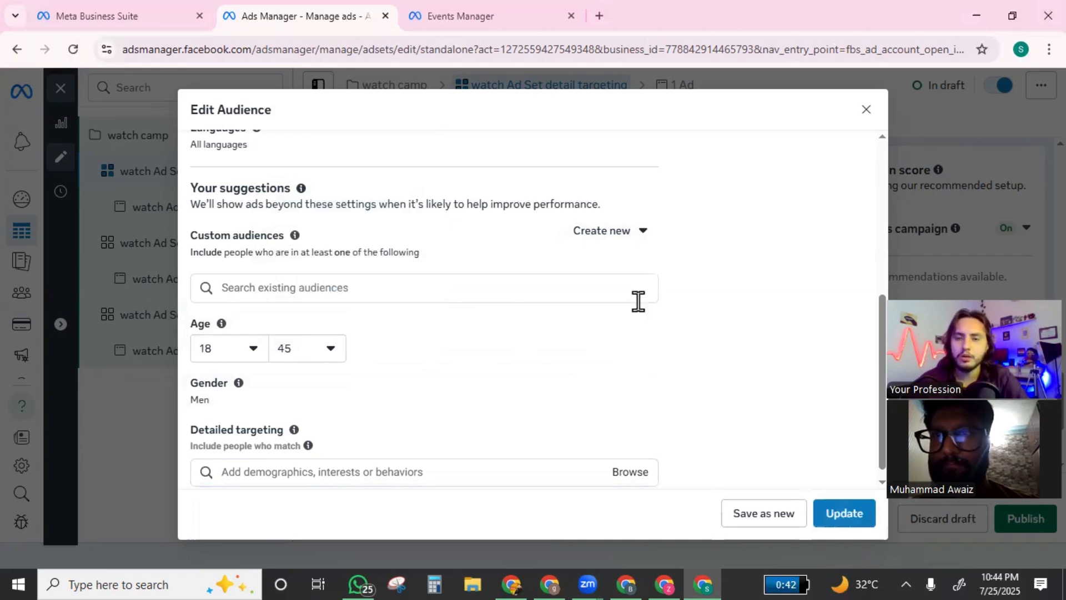
- Replace the audience's United Arab Emirates location with the city of Abu Dhabi, Abu Dhabi, United Arab Emirates
{"action": "scroll", "coordinate": [640, 452], "scroll_direction": "up", "scroll_amount": 3}
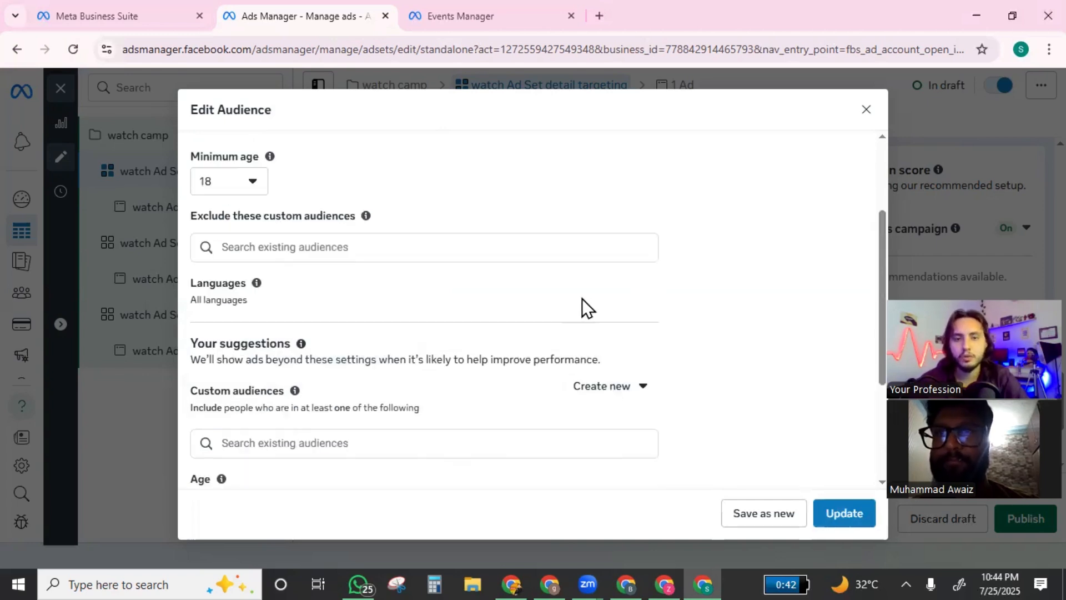
{"action": "scroll", "coordinate": [667, 378], "scroll_direction": "up", "scroll_amount": 1}
{"action": "scroll", "coordinate": [788, 480], "scroll_direction": "up", "scroll_amount": 3}
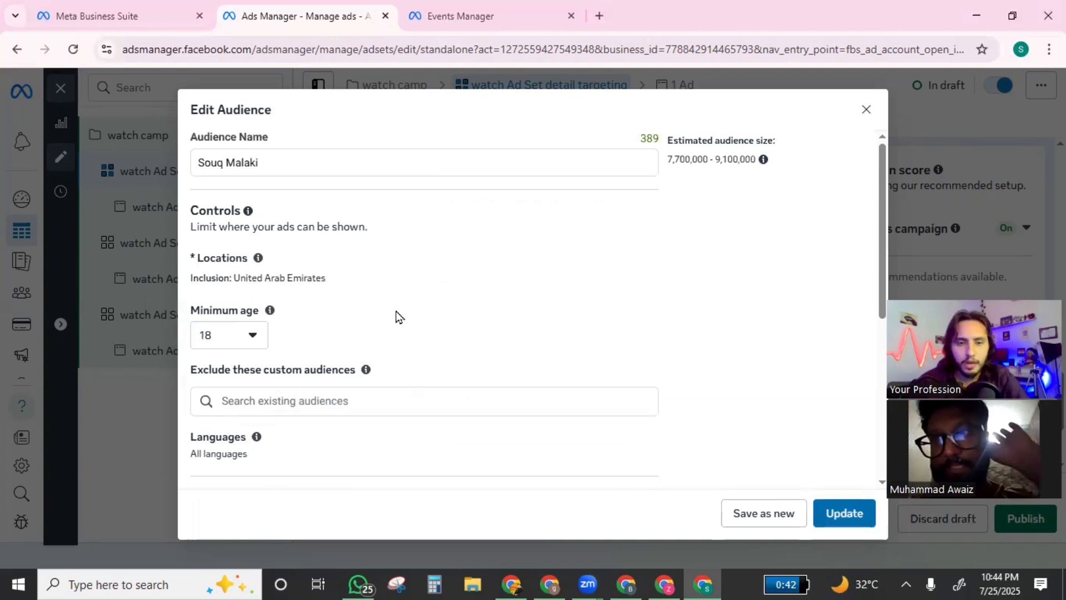
{"action": "mouse_move", "coordinate": [238, 274]}
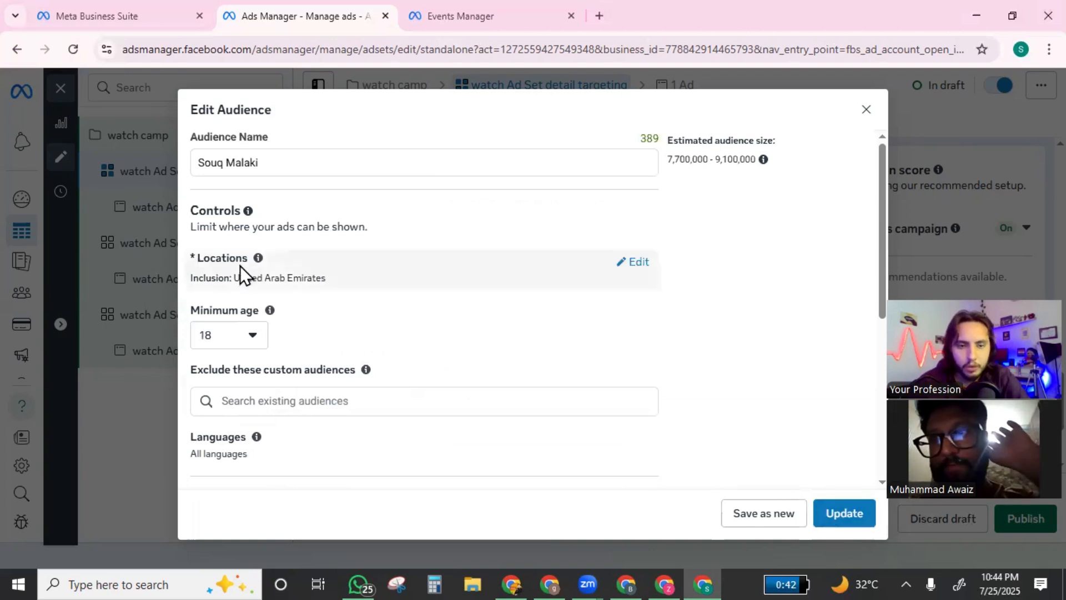
{"action": "left_click", "coordinate": [633, 264]}
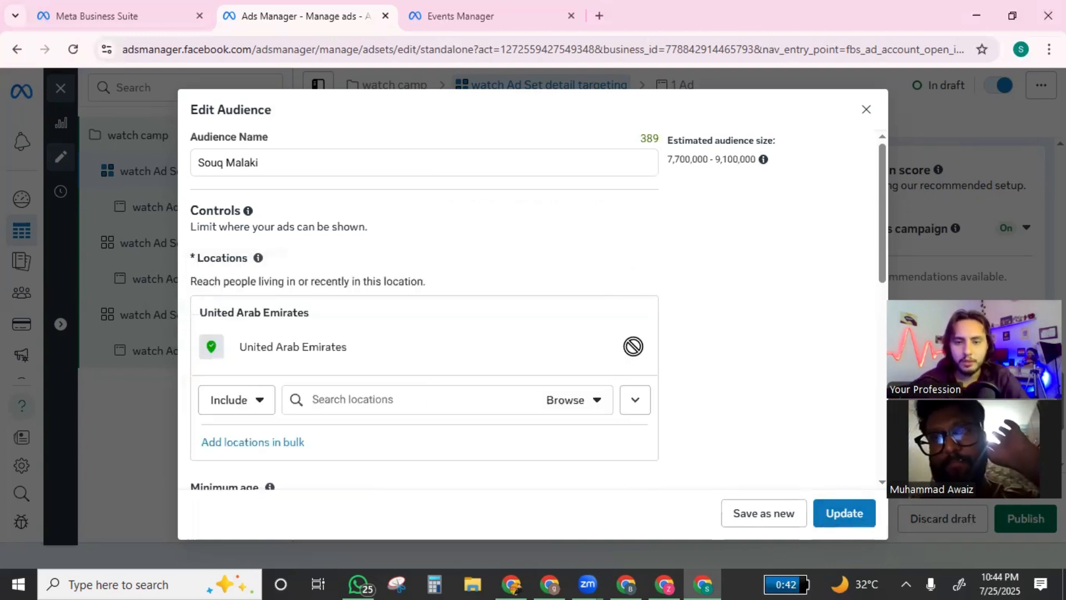
{"action": "left_click", "coordinate": [340, 400]}
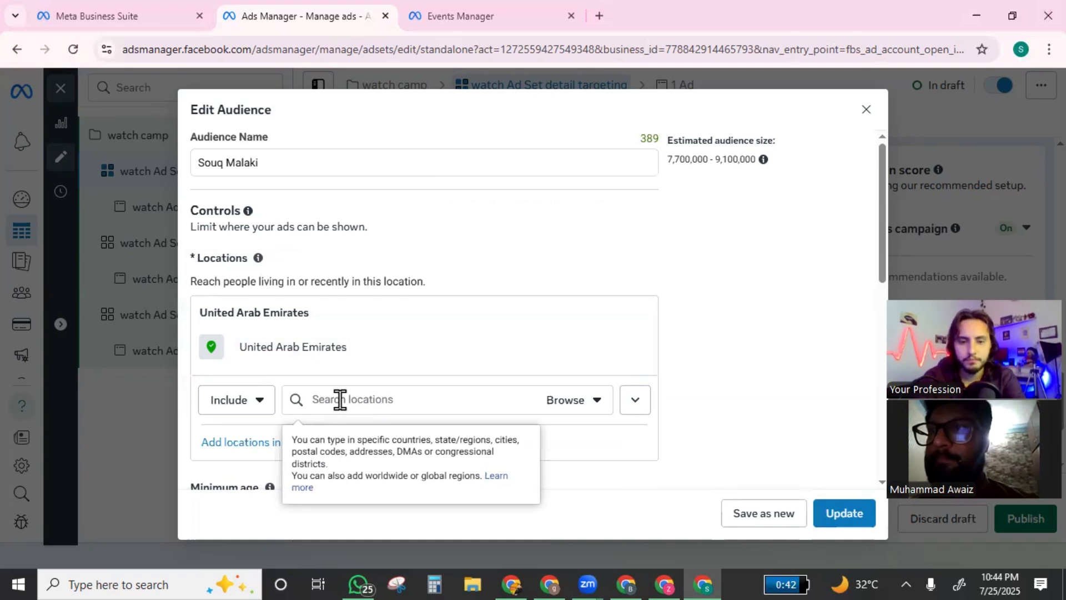
{"action": "type", "text": "abu dha"}
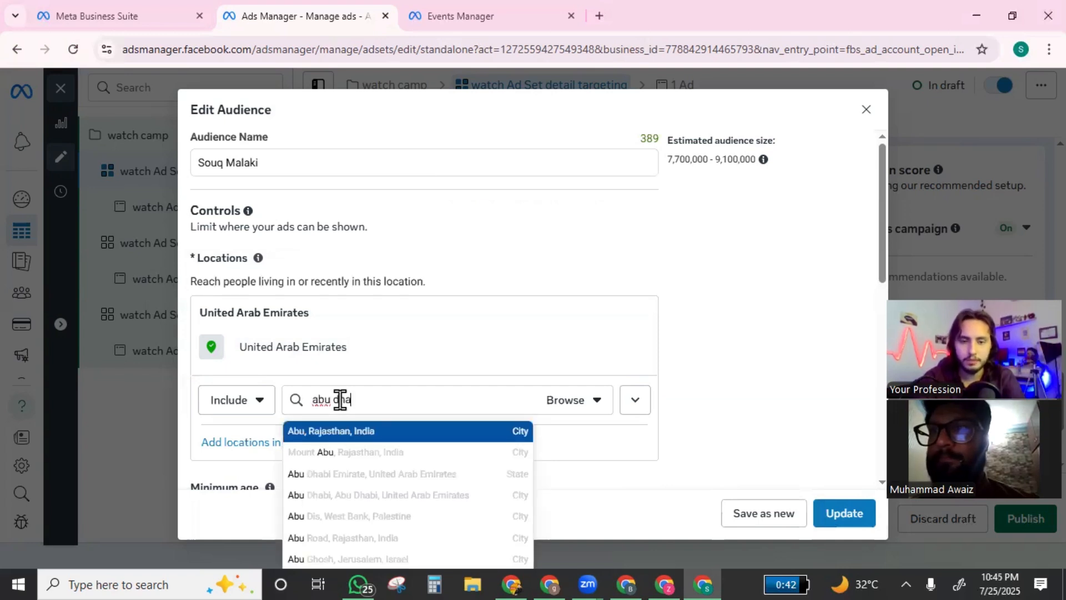
{"action": "type", "text": "bi"}
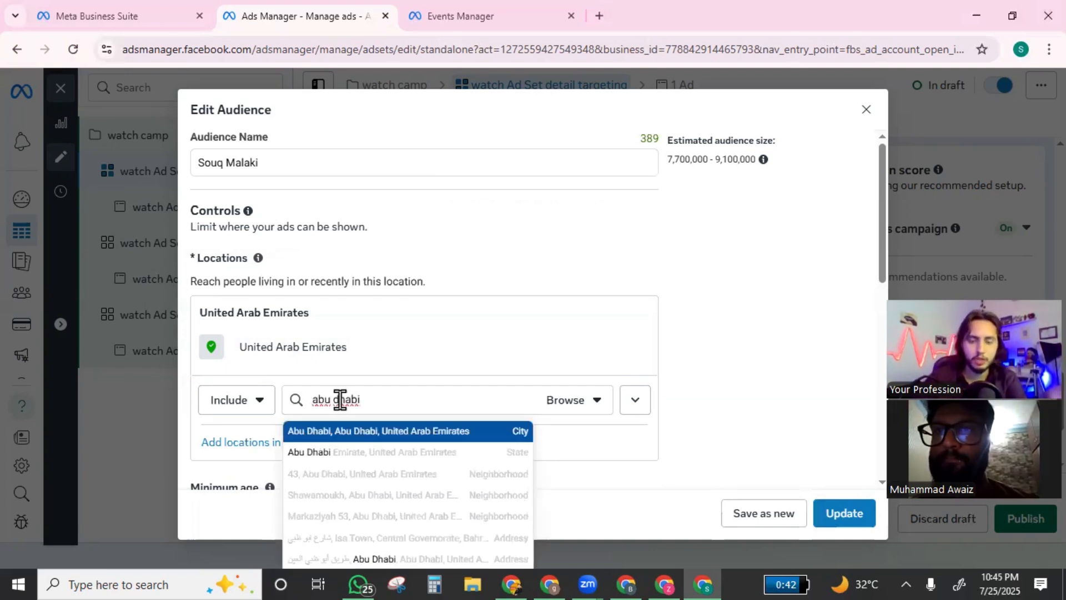
{"action": "left_click", "coordinate": [359, 440]}
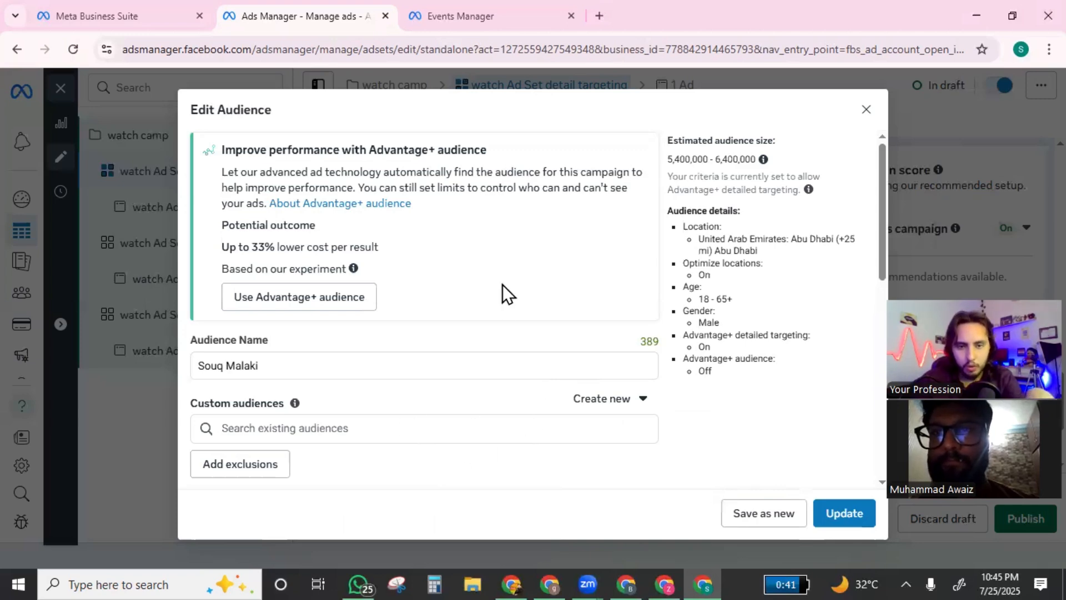
- Add Ajman Emirate, United Arab Emirates as a second included location of the audience
{"action": "scroll", "coordinate": [392, 412], "scroll_direction": "down", "scroll_amount": 6}
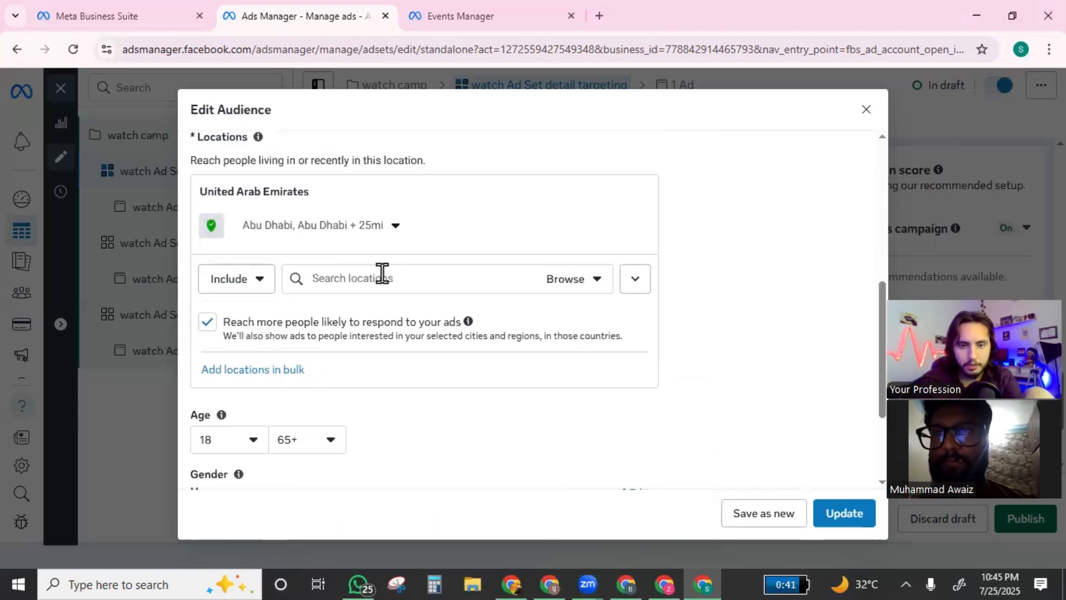
{"action": "left_click", "coordinate": [373, 278]}
{"action": "type", "text": "ajman"}
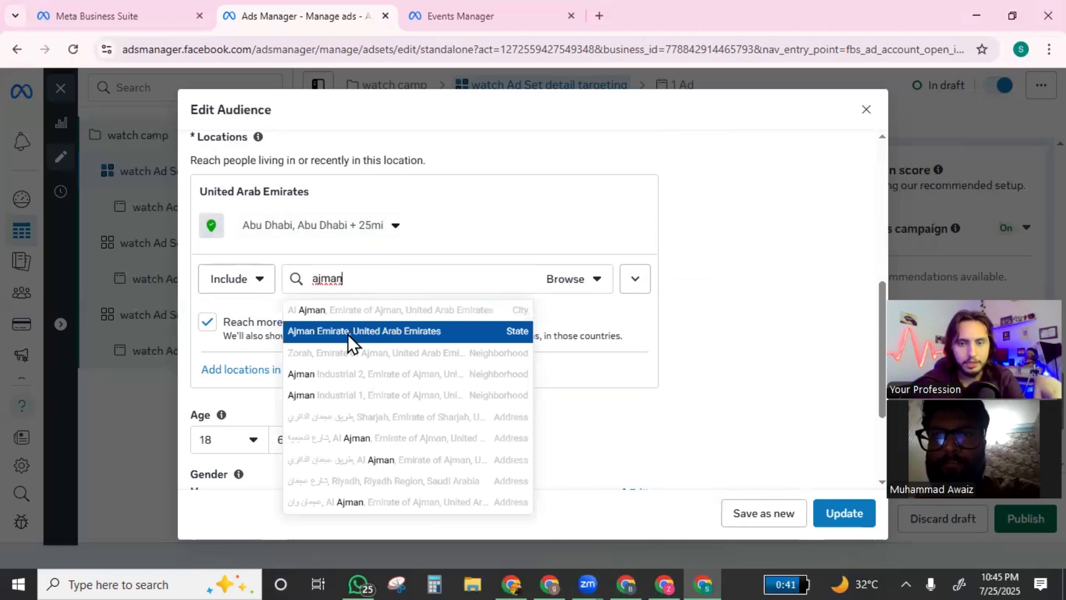
{"action": "left_click", "coordinate": [348, 332]}
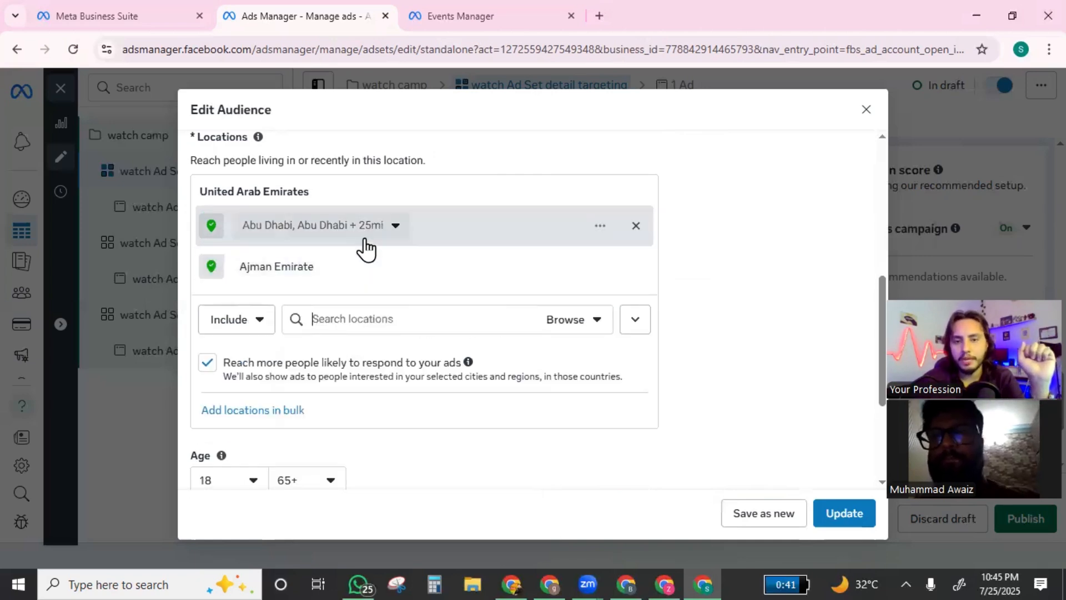
- Update the Souq Malaki saved audience with the edited locations and close the update dialog
{"action": "left_click", "coordinate": [849, 521]}
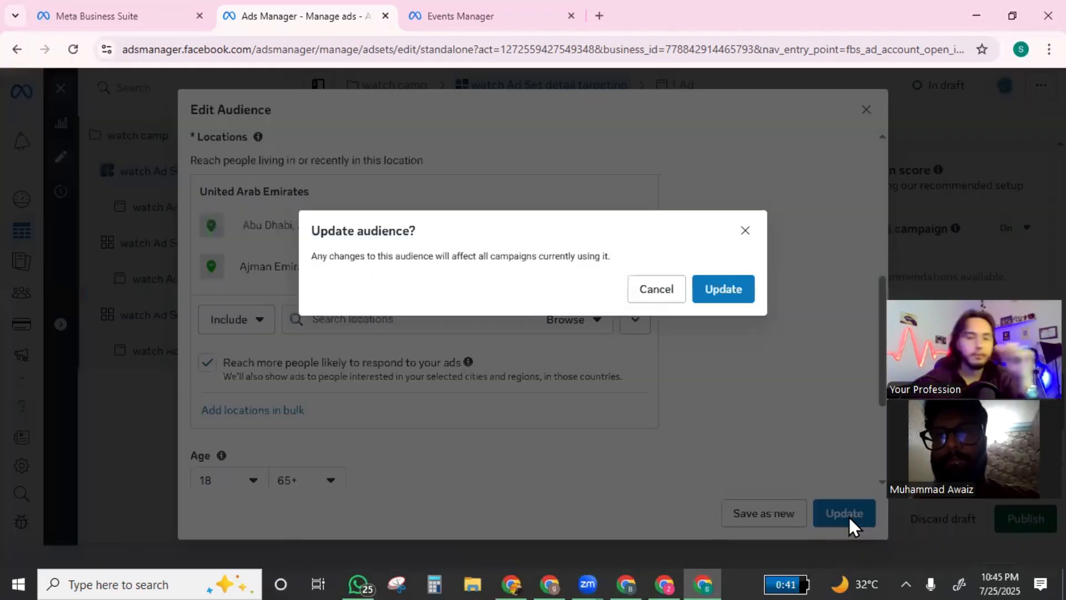
{"action": "left_click", "coordinate": [724, 291]}
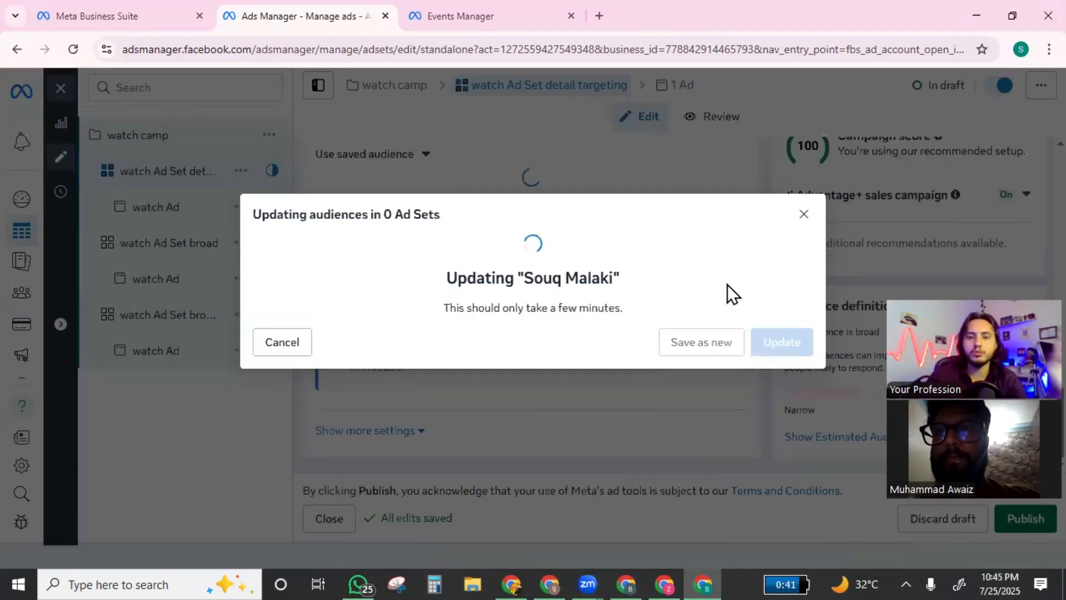
{"action": "left_click", "coordinate": [804, 203]}
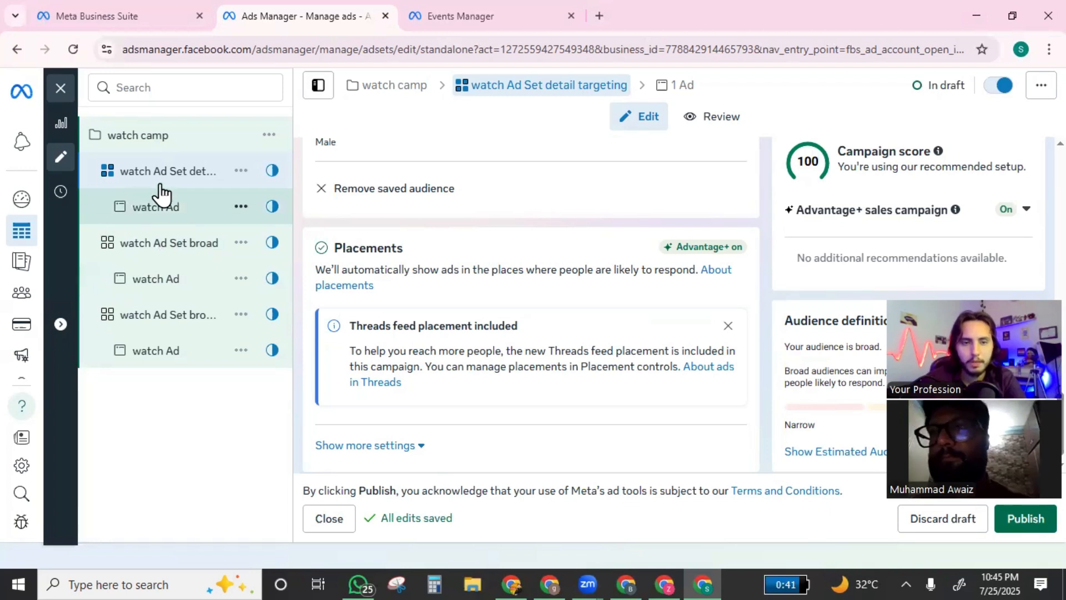
- Rename the remaining copy of the broad ad set as "watch Ad Set narrow"
{"action": "left_click", "coordinate": [176, 322]}
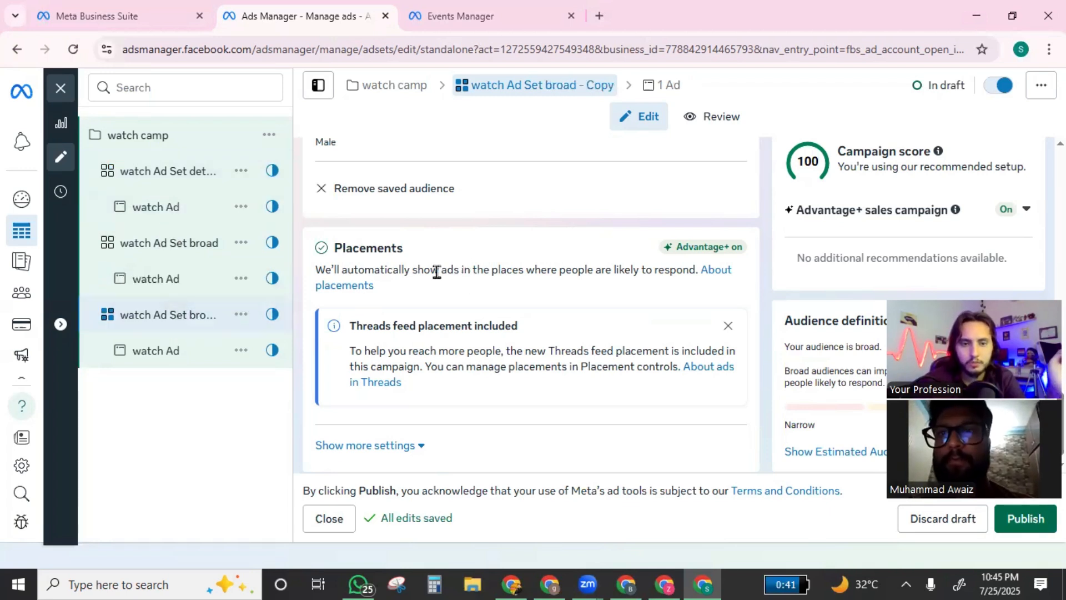
{"action": "scroll", "coordinate": [439, 272], "scroll_direction": "up", "scroll_amount": 5}
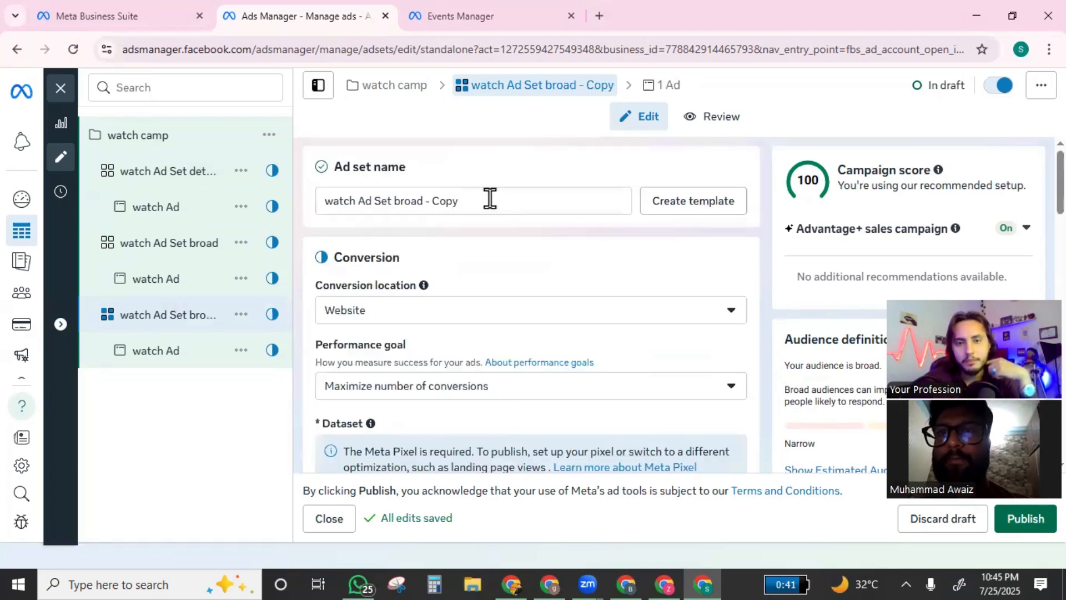
{"action": "left_click_drag", "start_coordinate": [488, 199], "coordinate": [395, 204]}
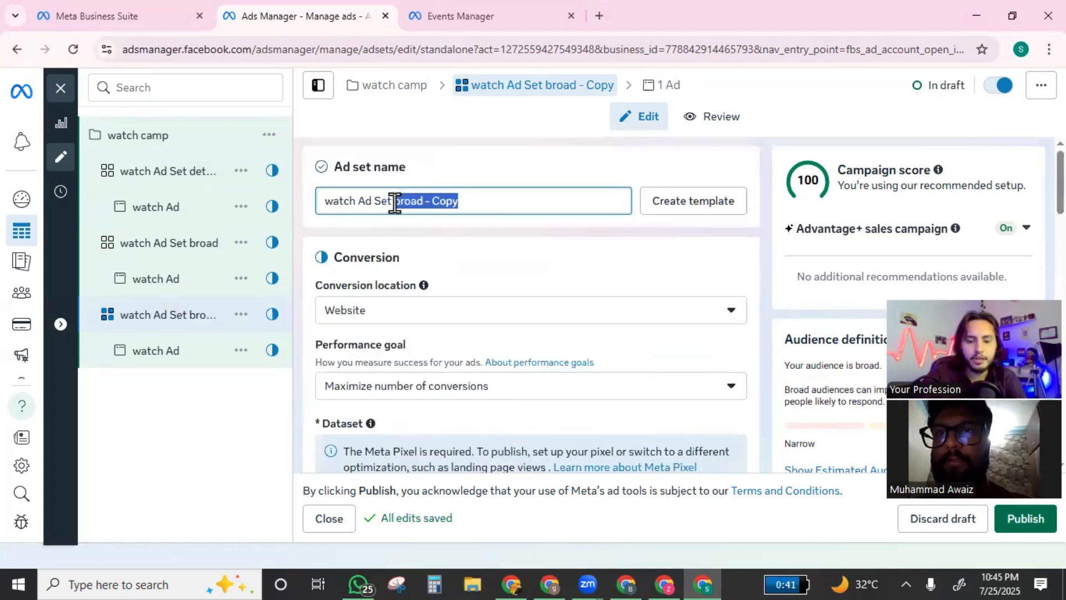
{"action": "key", "text": "BackSpace"}
{"action": "type", "text": "narr"}
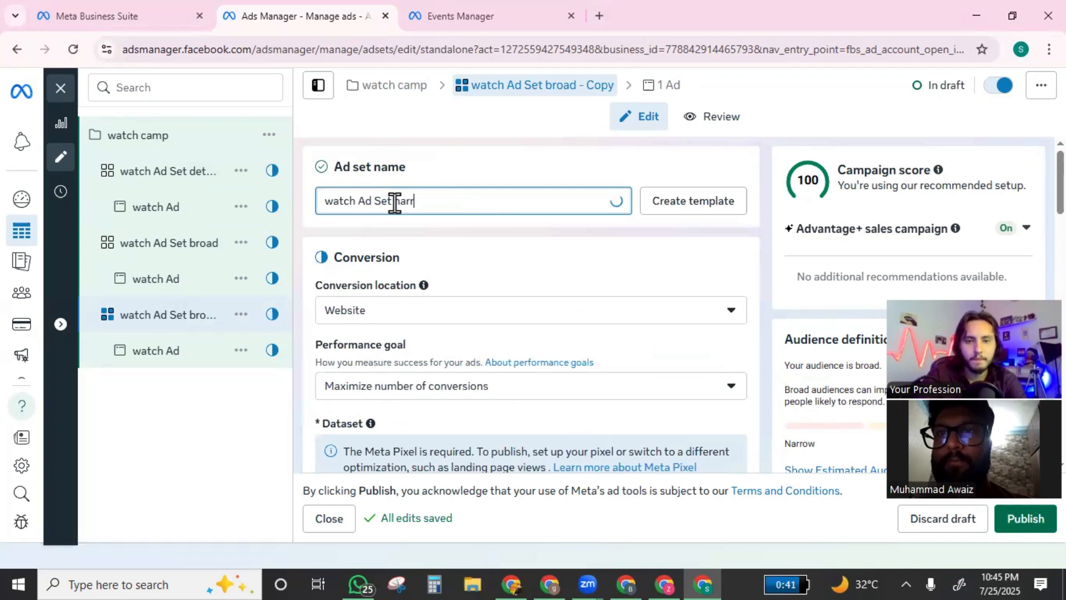
{"action": "type", "text": "ow"}
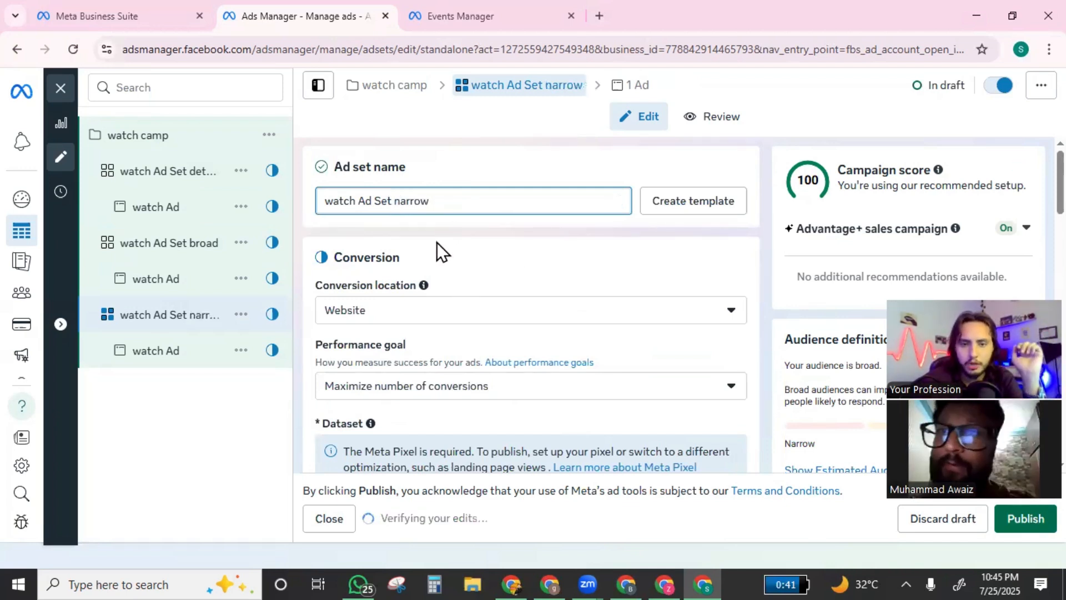
- Examine the saved audience's locations, age and gender in the watch Ad Set narrow ad set
{"action": "scroll", "coordinate": [422, 286], "scroll_direction": "down", "scroll_amount": 10}
{"action": "scroll", "coordinate": [417, 289], "scroll_direction": "up", "scroll_amount": 6}
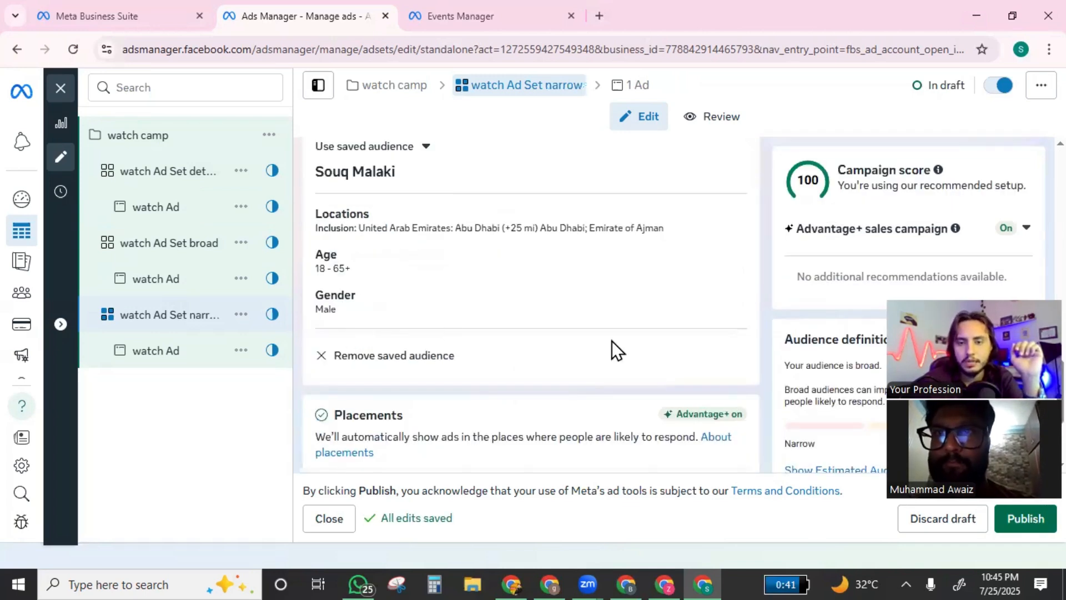
{"action": "scroll", "coordinate": [558, 420], "scroll_direction": "up", "scroll_amount": 3}
{"action": "scroll", "coordinate": [558, 421], "scroll_direction": "down", "scroll_amount": 3}
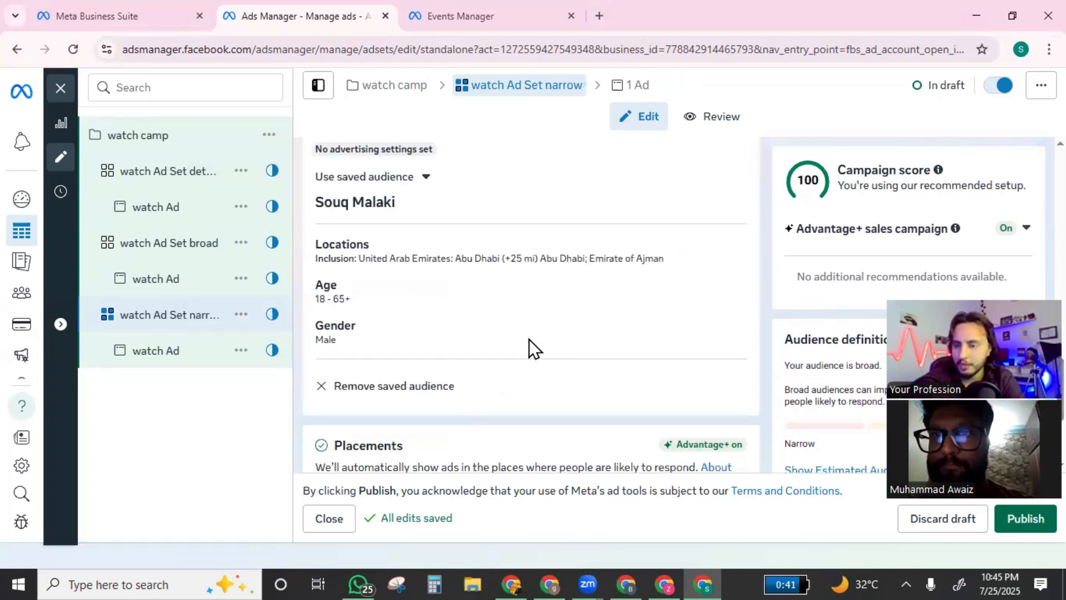
{"action": "scroll", "coordinate": [529, 339], "scroll_direction": "down", "scroll_amount": 1}
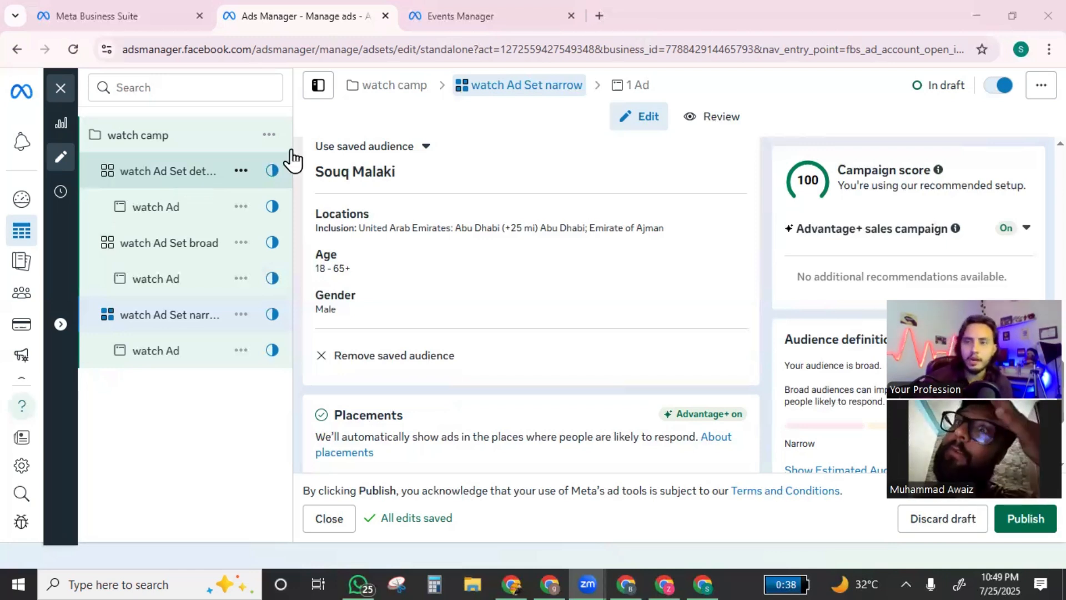
{"action": "left_click", "coordinate": [1022, 48]}
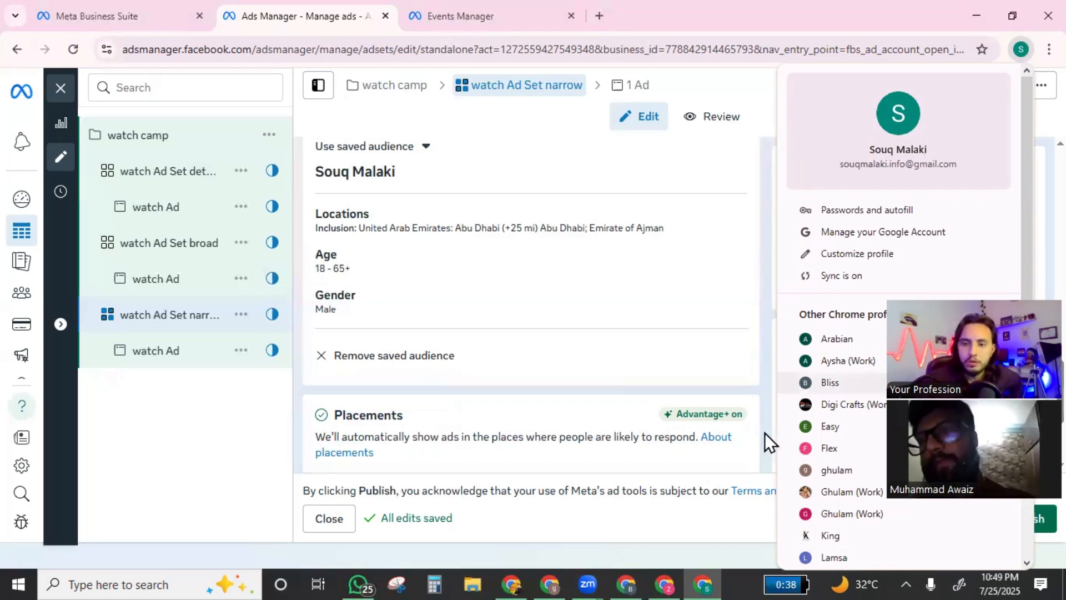
{"action": "scroll", "coordinate": [788, 441], "scroll_direction": "down", "scroll_amount": 2}
{"action": "left_click", "coordinate": [501, 378]}
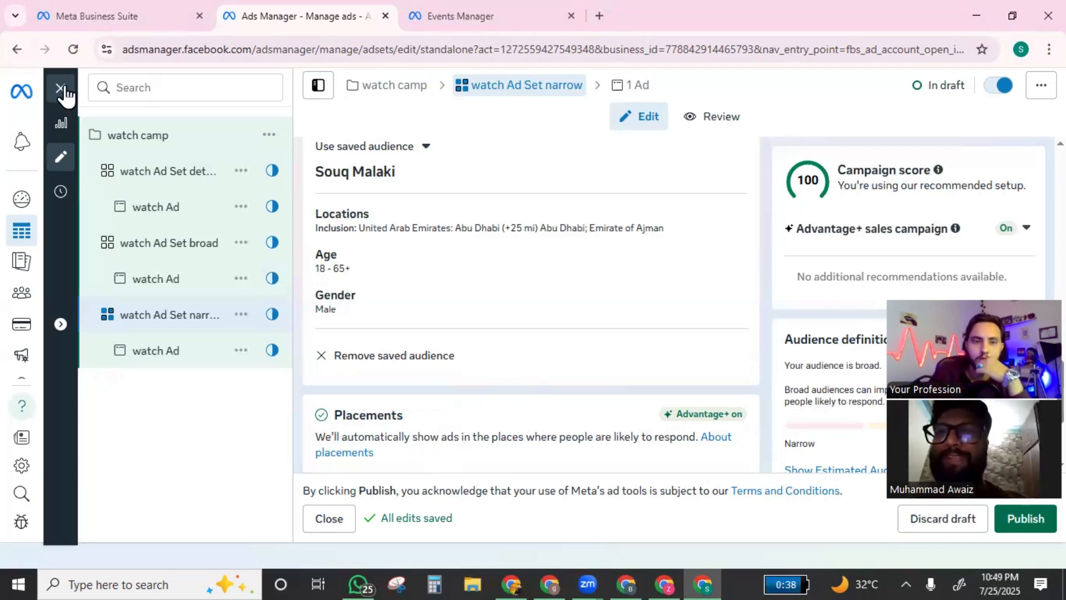
- Switch to Meta Business Suite and open the Souq Malaki portfolio's people settings, ready to search by name, ID or email
{"action": "left_click", "coordinate": [171, 9]}
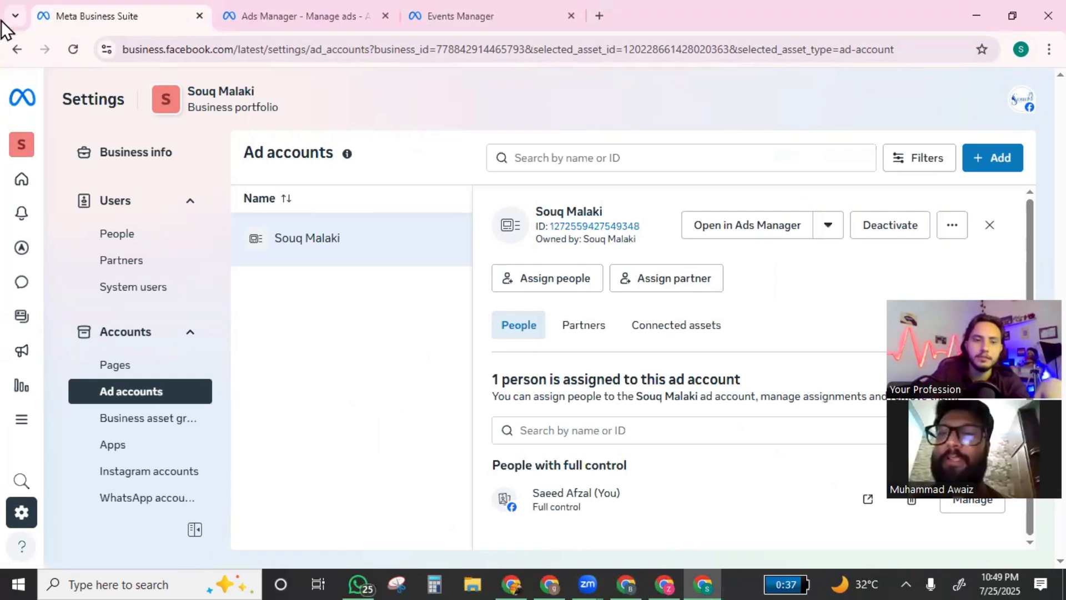
{"action": "left_click", "coordinate": [114, 233]}
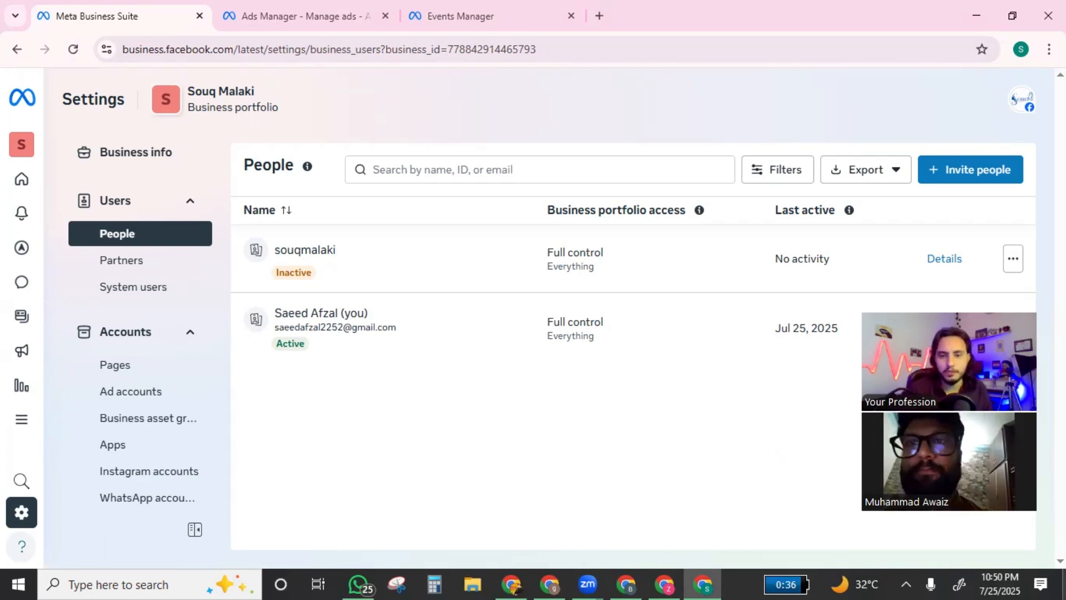
{"action": "left_click", "coordinate": [553, 163]}
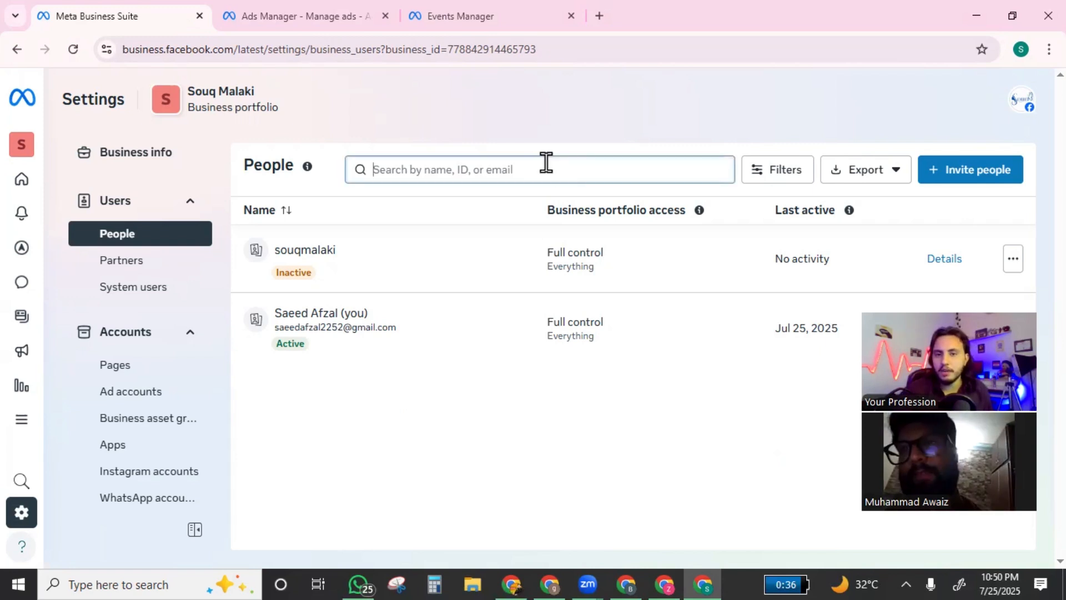